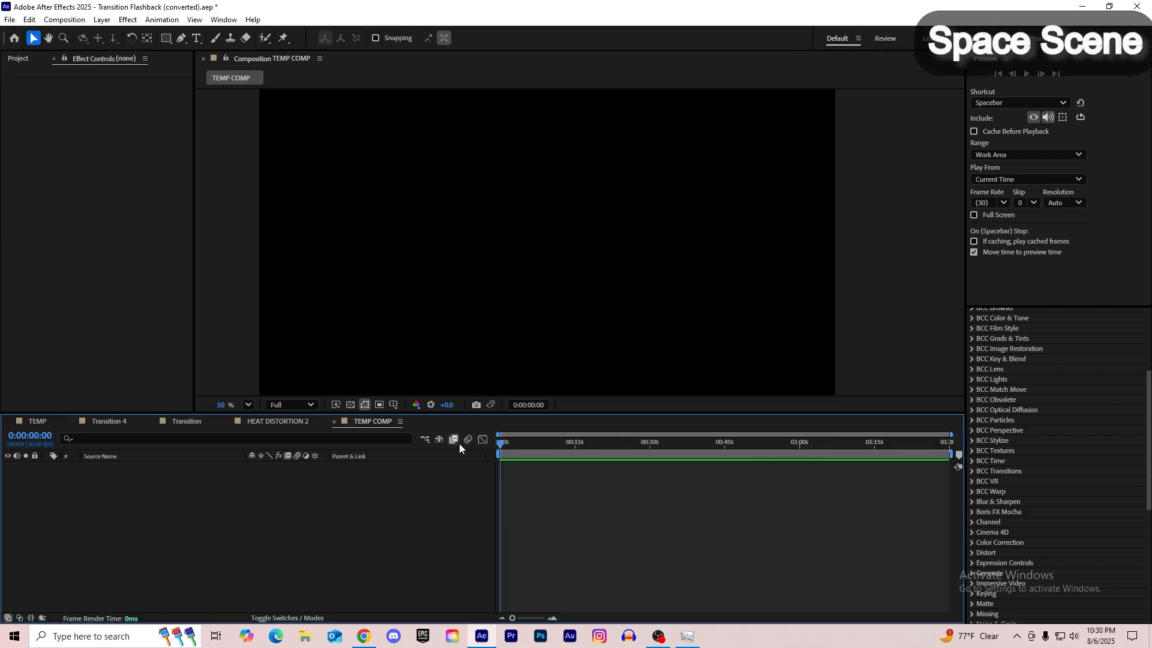
Step: Create a new white 1920 x 1080 px solid in the TEMP COMP composition
{"action": "right_click", "coordinate": [520, 487]}
{"action": "mouse_move", "coordinate": [548, 337]}
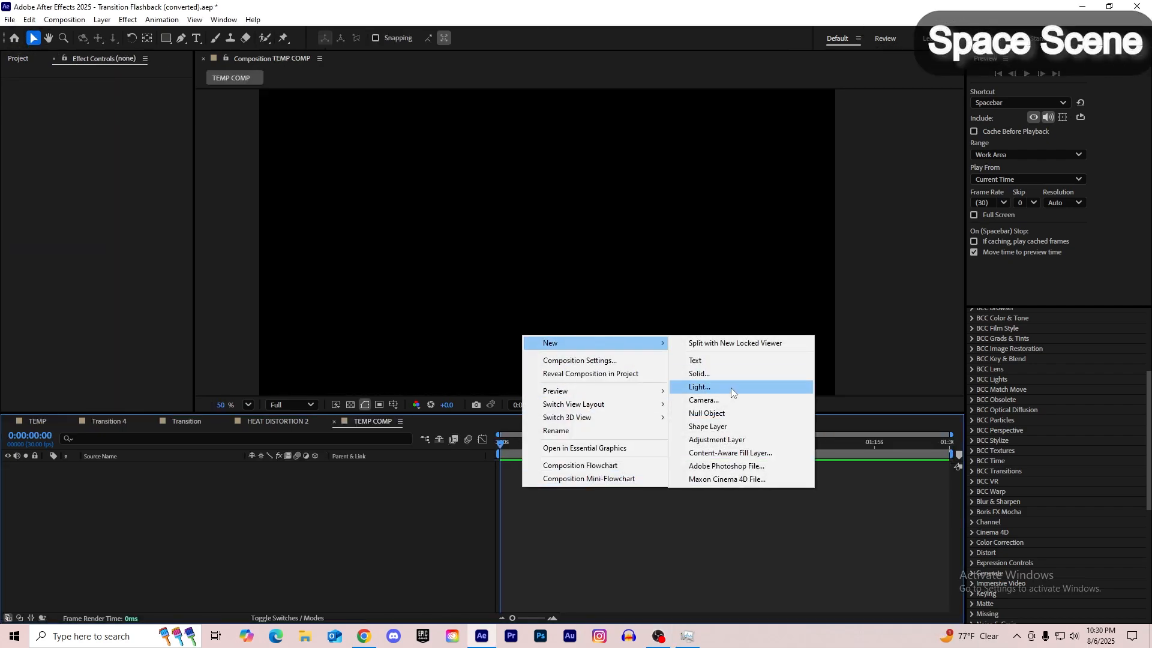
{"action": "left_click", "coordinate": [717, 368]}
{"action": "left_click", "coordinate": [656, 433]}
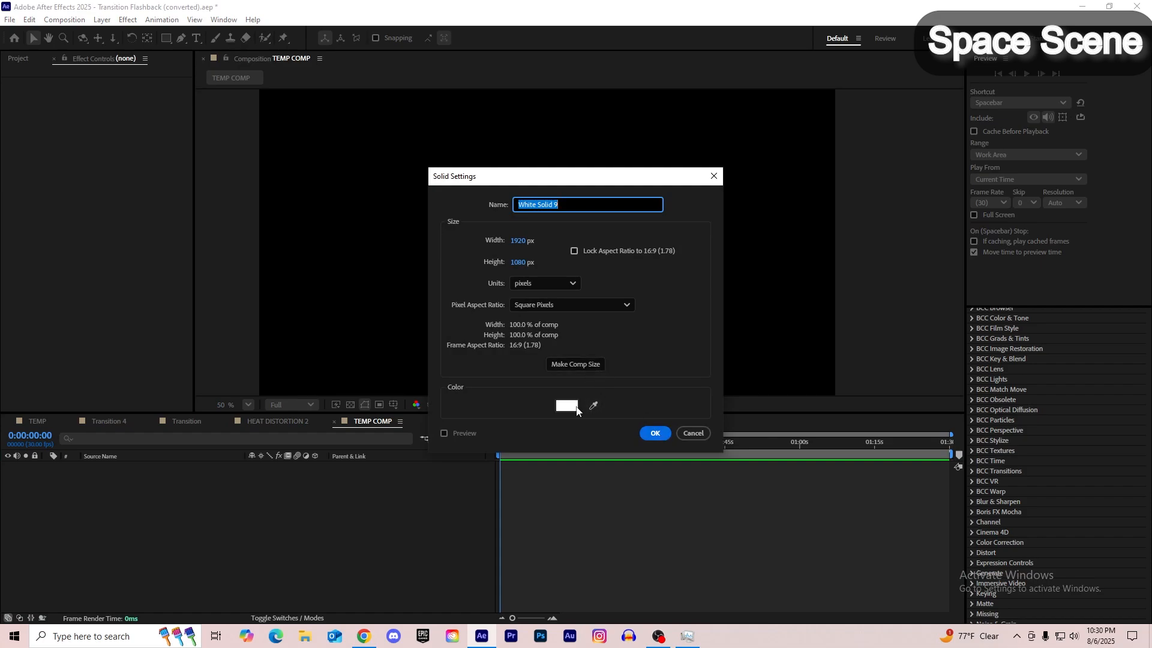
Step: Apply the CC Ball Action effect to the white solid
{"action": "key", "text": "ctrl+space"}
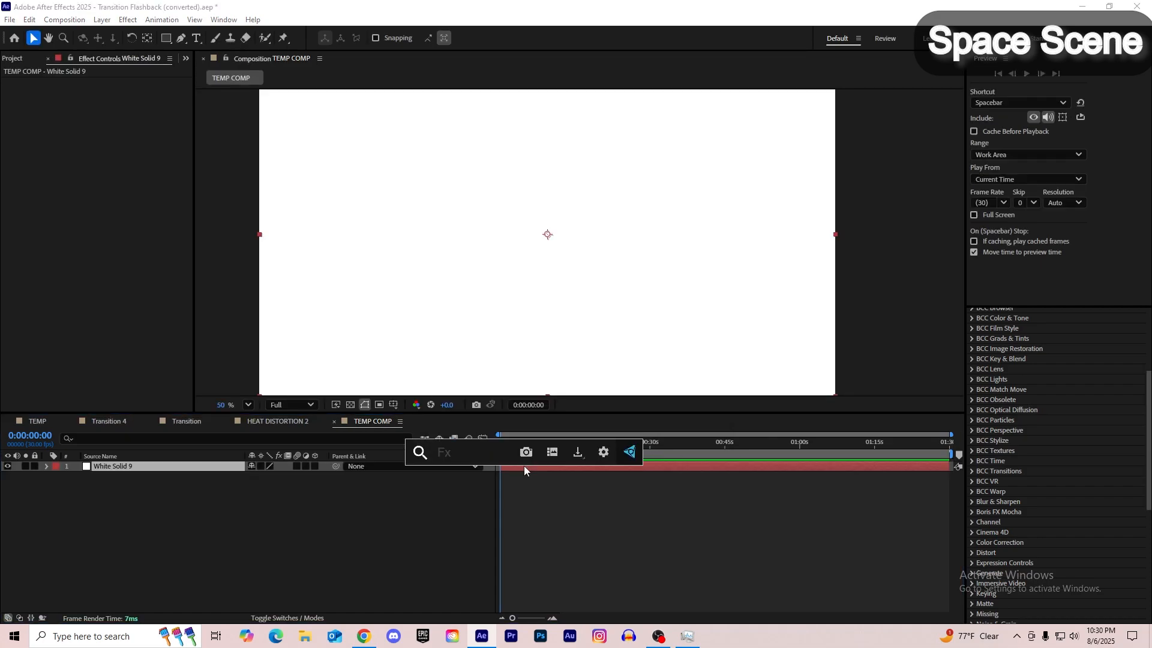
{"action": "type", "text": "cc ball"}
{"action": "key", "text": "Return"}
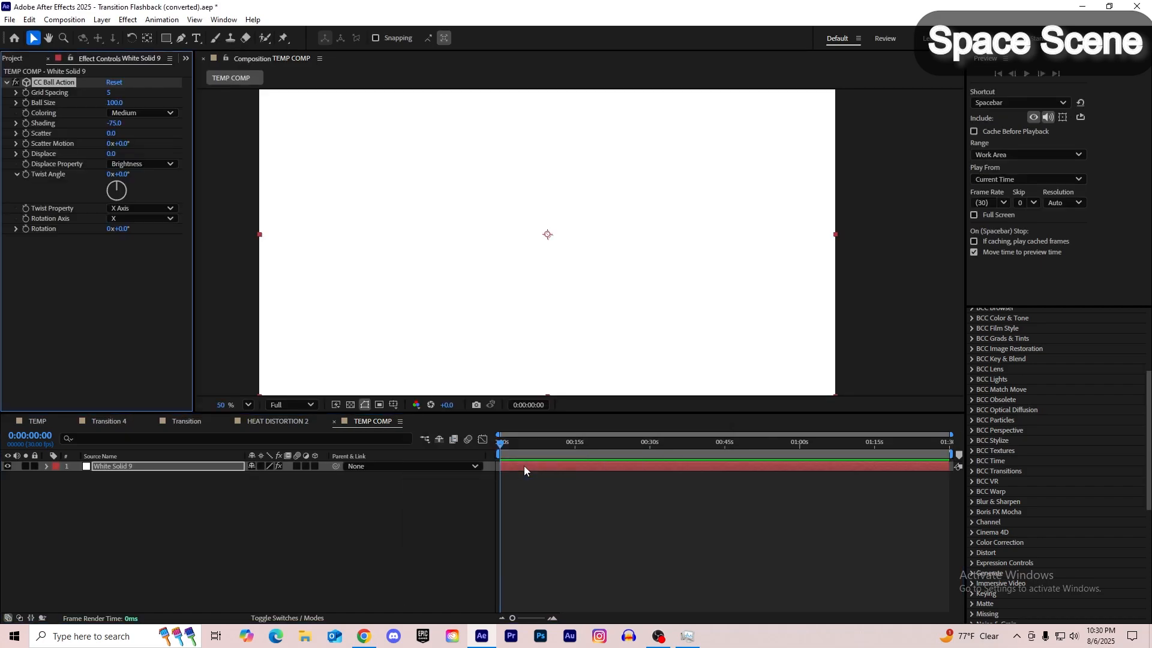
Step: Set CC Ball Action's scatter to 520, grid spacing to 20 and ball size to 9
{"action": "left_click_drag", "start_coordinate": [114, 103], "coordinate": [494, 205]}
{"action": "left_click", "coordinate": [112, 104]}
{"action": "type", "text": "20"}
{"action": "key", "text": "Return"}
{"action": "left_click", "coordinate": [116, 103]}
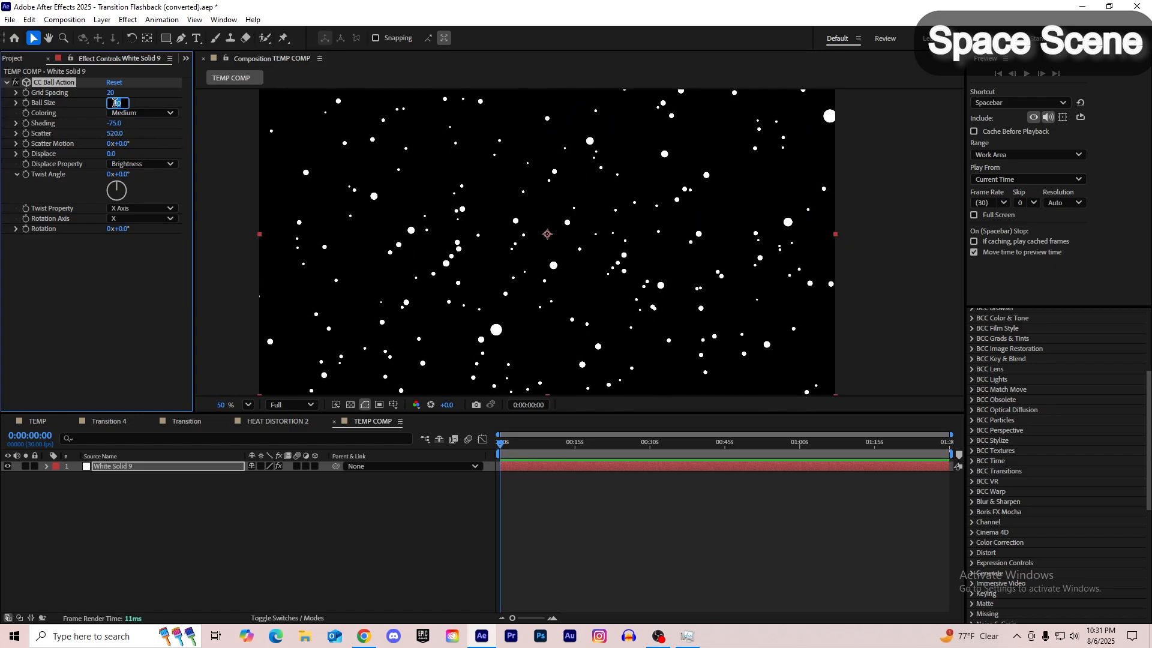
{"action": "type", "text": "10"}
{"action": "key", "text": "Return"}
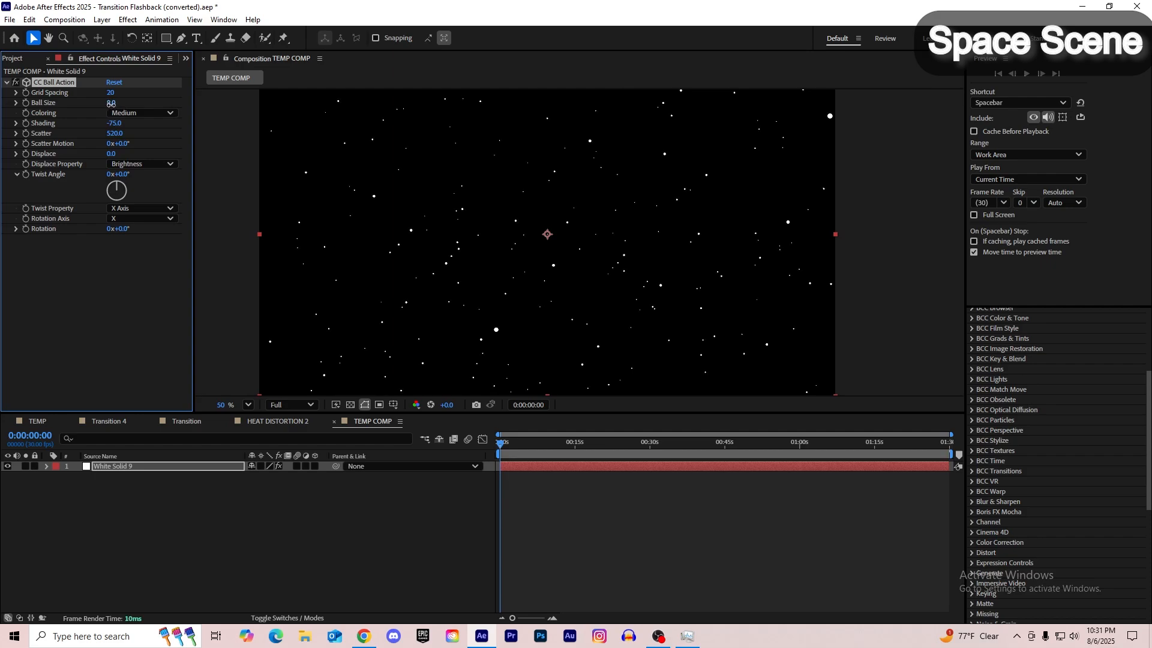
{"action": "left_click_drag", "start_coordinate": [112, 105], "coordinate": [111, 107]}
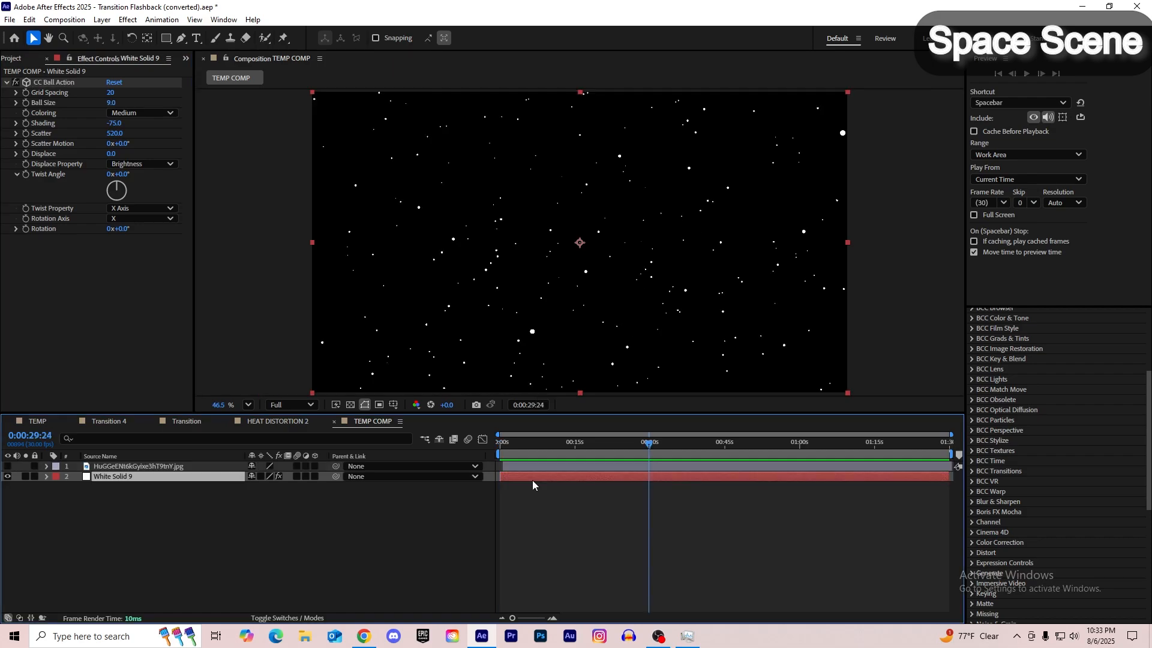
Step: Make the star photo layer HuGGeENt6kGyixe3hT9tnY.jpg visible above the white solid
{"action": "left_click", "coordinate": [537, 465]}
{"action": "left_click_drag", "start_coordinate": [652, 447], "coordinate": [663, 447]}
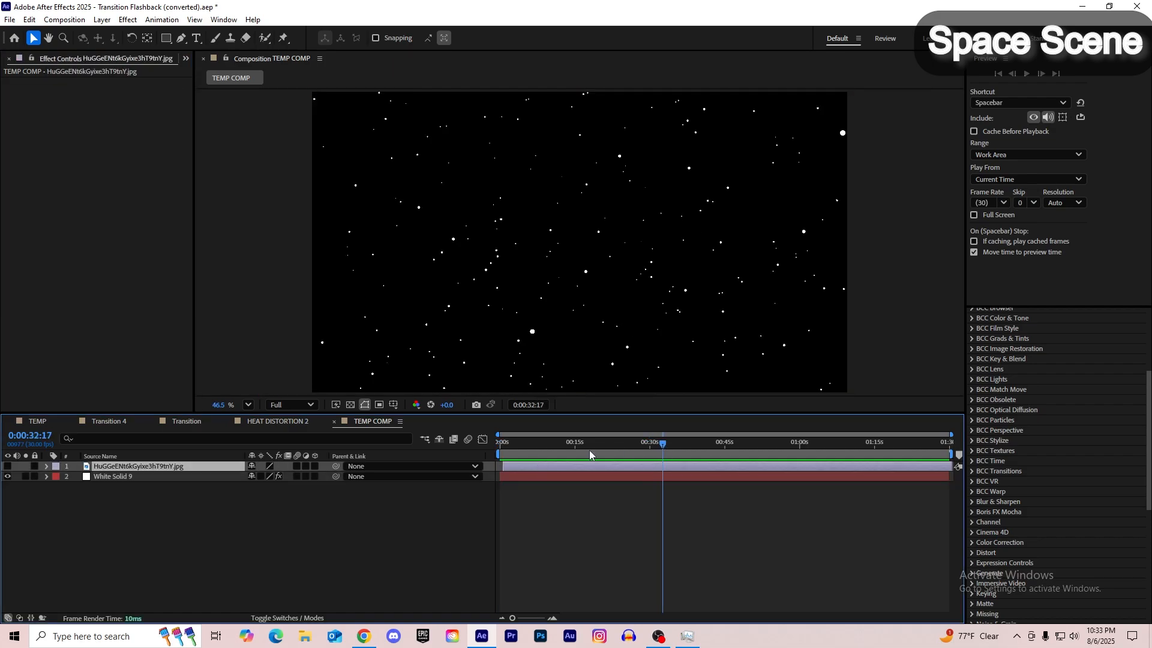
{"action": "left_click", "coordinate": [8, 468]}
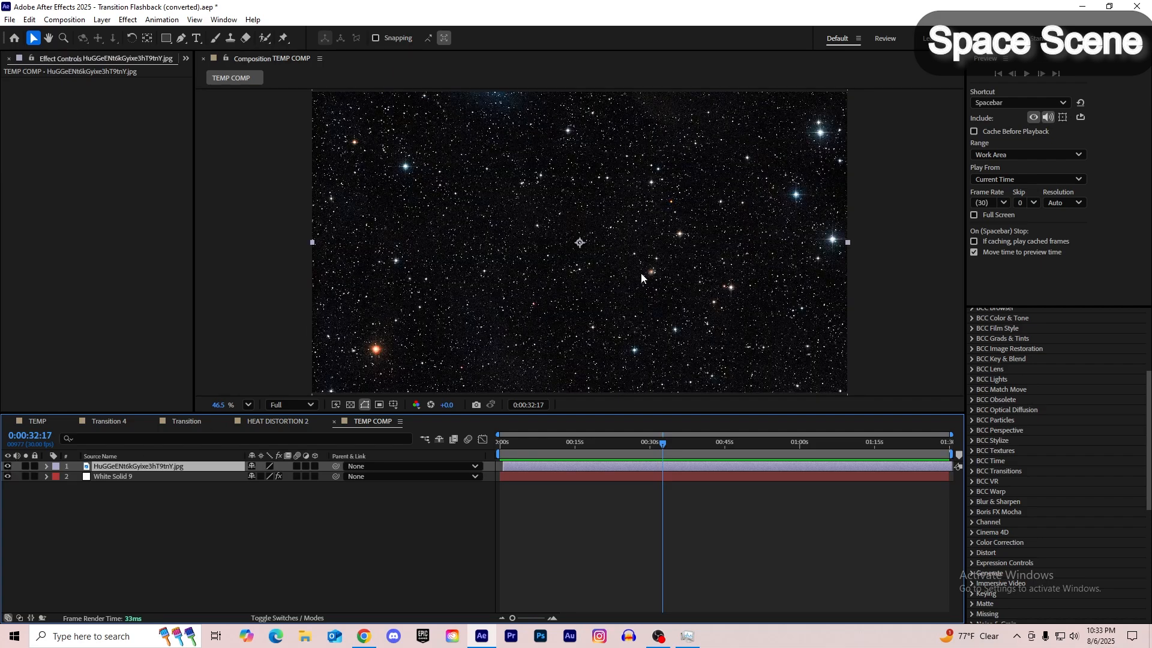
Step: Add a camera to the composition and orbit it around the flat star photo
{"action": "key", "text": "ctrl+alt+shift+c"}
{"action": "key", "text": "c"}
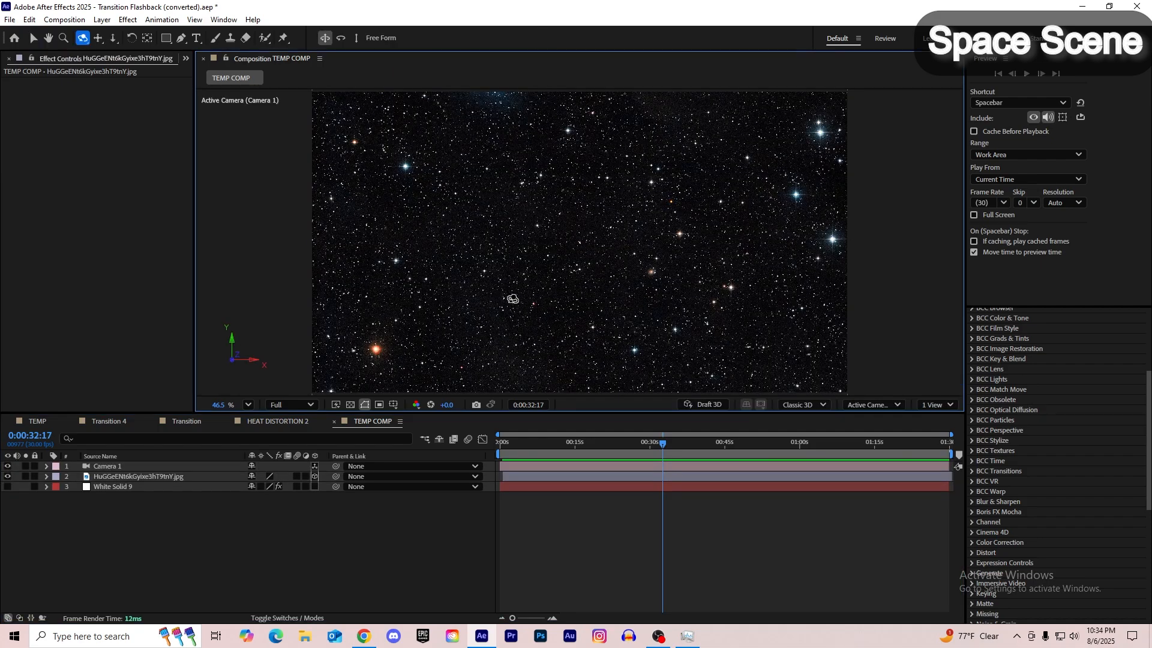
{"action": "mouse_move", "coordinate": [517, 297]}
{"action": "left_mouse_down"}
{"action": "mouse_move", "coordinate": [556, 318]}
{"action": "mouse_move", "coordinate": [560, 276]}
{"action": "mouse_move", "coordinate": [514, 293]}
{"action": "mouse_move", "coordinate": [514, 282]}
{"action": "mouse_move", "coordinate": [534, 282]}
{"action": "left_mouse_up"}
Step: Delete the star photo layer and turn on the visibility of White Solid 9
{"action": "left_click", "coordinate": [547, 476]}
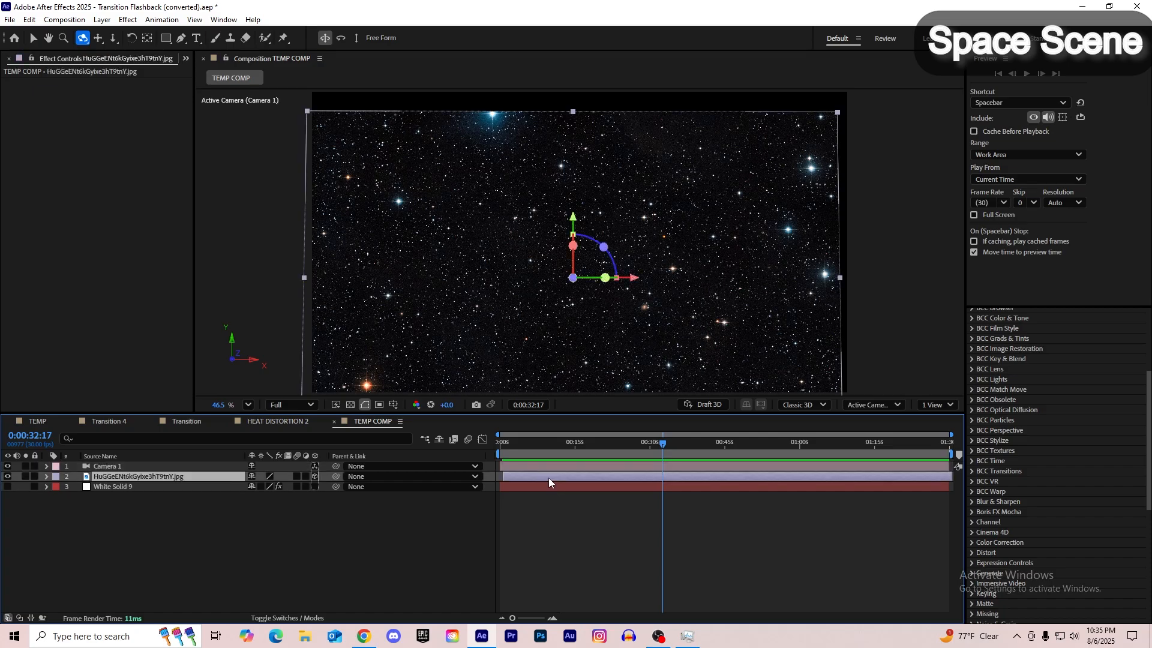
{"action": "key", "text": "Delete"}
{"action": "left_click", "coordinate": [8, 476]}
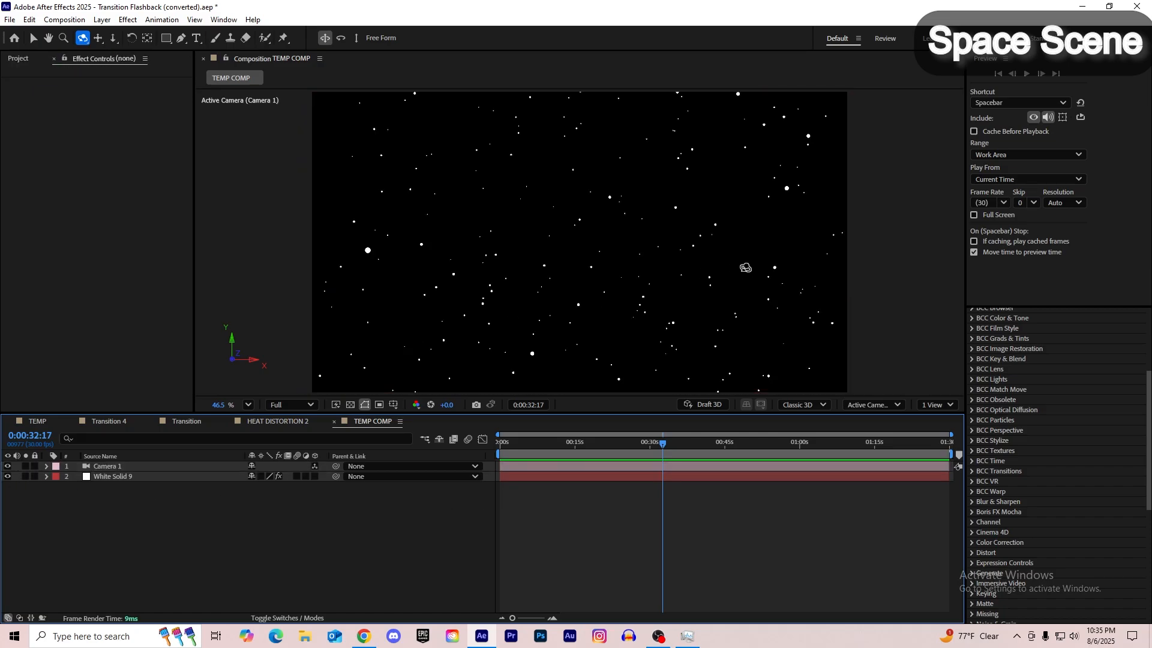
Step: Orbit the camera around the particle star field to examine its depth
{"action": "left_click", "coordinate": [602, 271]}
{"action": "left_click_drag", "start_coordinate": [601, 270], "coordinate": [499, 288]}
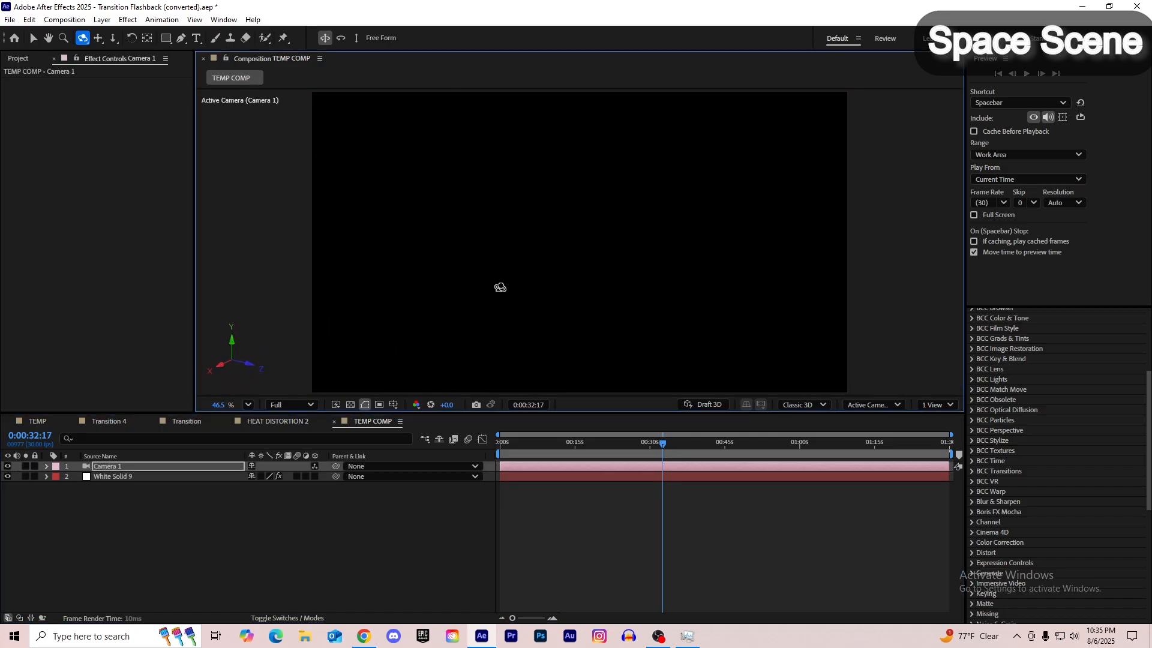
{"action": "key", "text": "ctrl+z"}
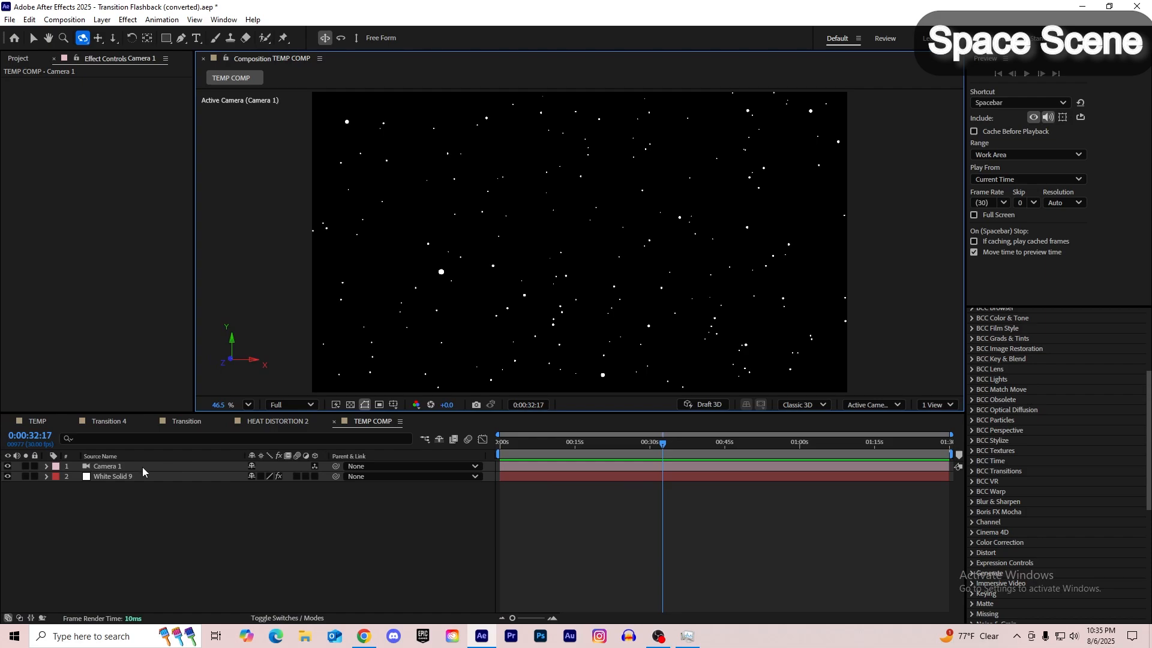
{"action": "left_click_drag", "start_coordinate": [442, 321], "coordinate": [518, 265]}
{"action": "left_click", "coordinate": [315, 477]}
{"action": "key", "text": "v"}
Step: Try the Deep Glow 2 effect on White Solid 9, then remove it
{"action": "left_click", "coordinate": [598, 475]}
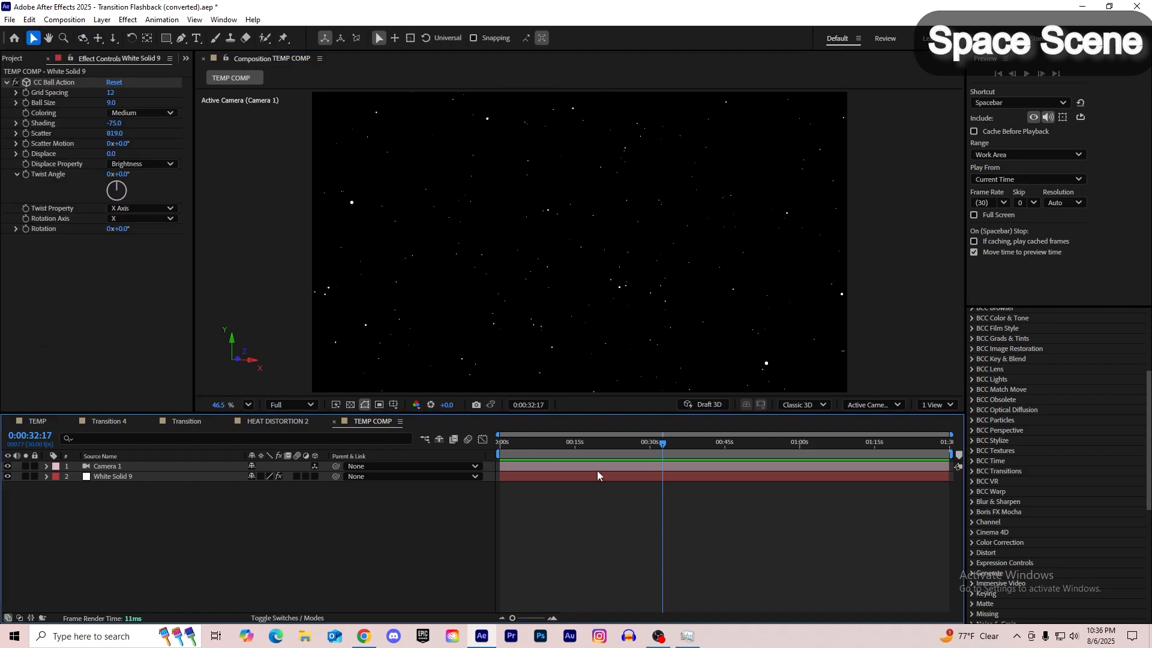
{"action": "key", "text": "ctrl+space"}
{"action": "type", "text": "deep"}
{"action": "key", "text": "Return"}
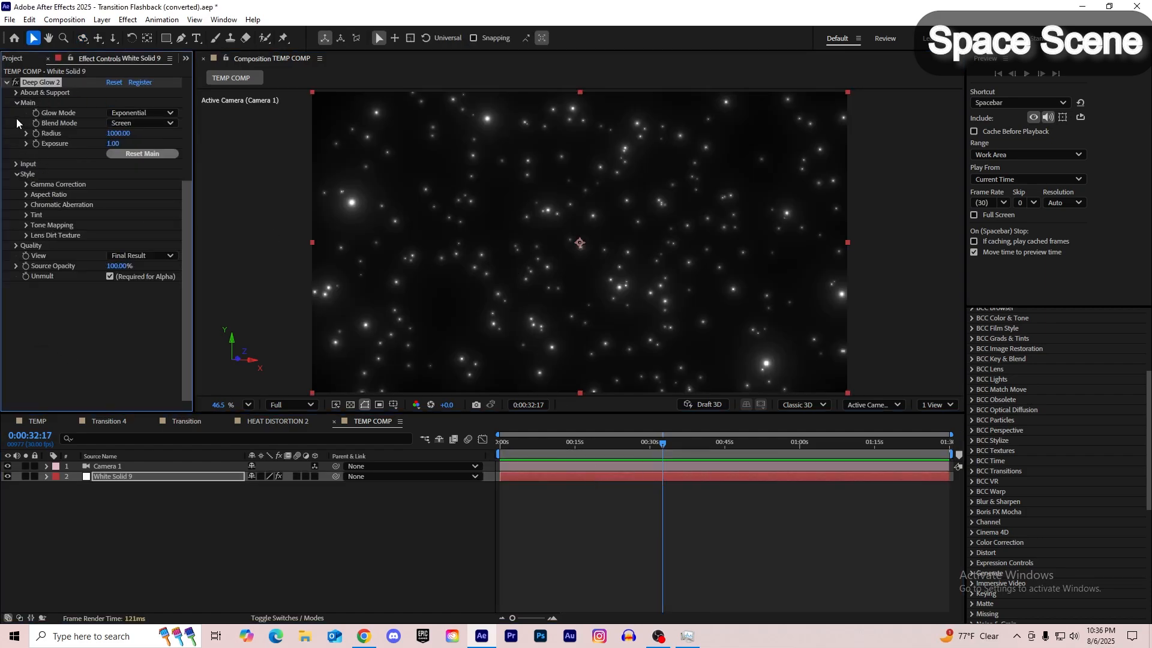
{"action": "key", "text": "Delete"}
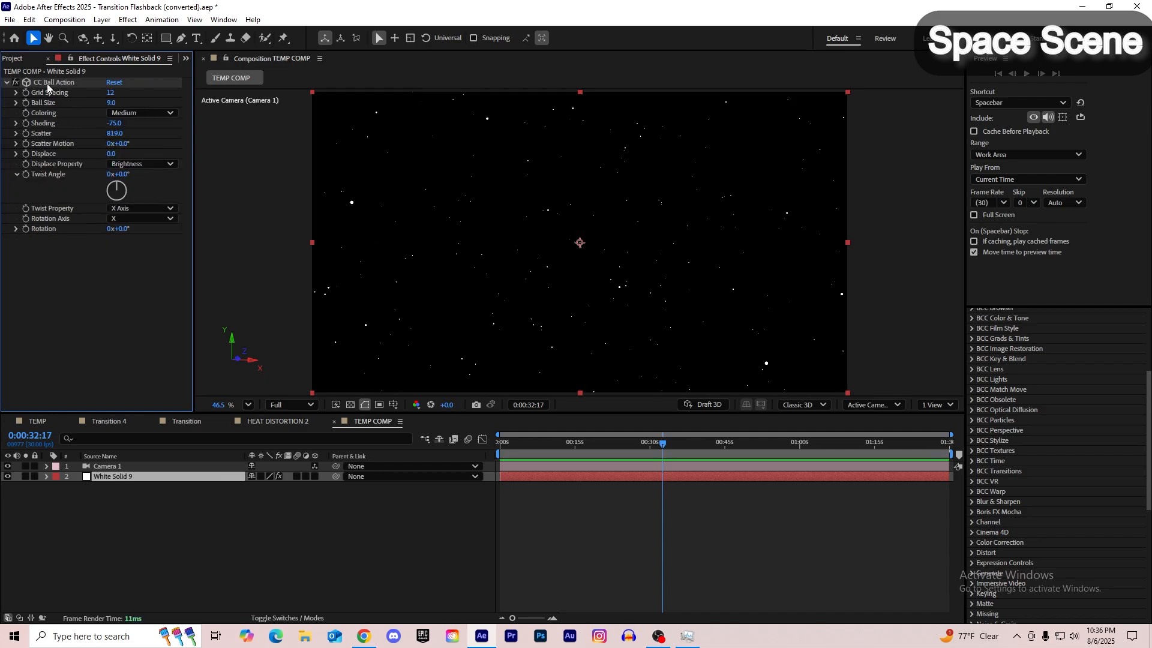
Step: Apply the Glow effect to White Solid 9 and set its glow radius to 40
{"action": "key", "text": "ctrl+space"}
{"action": "type", "text": "glow"}
{"action": "key", "text": "Return"}
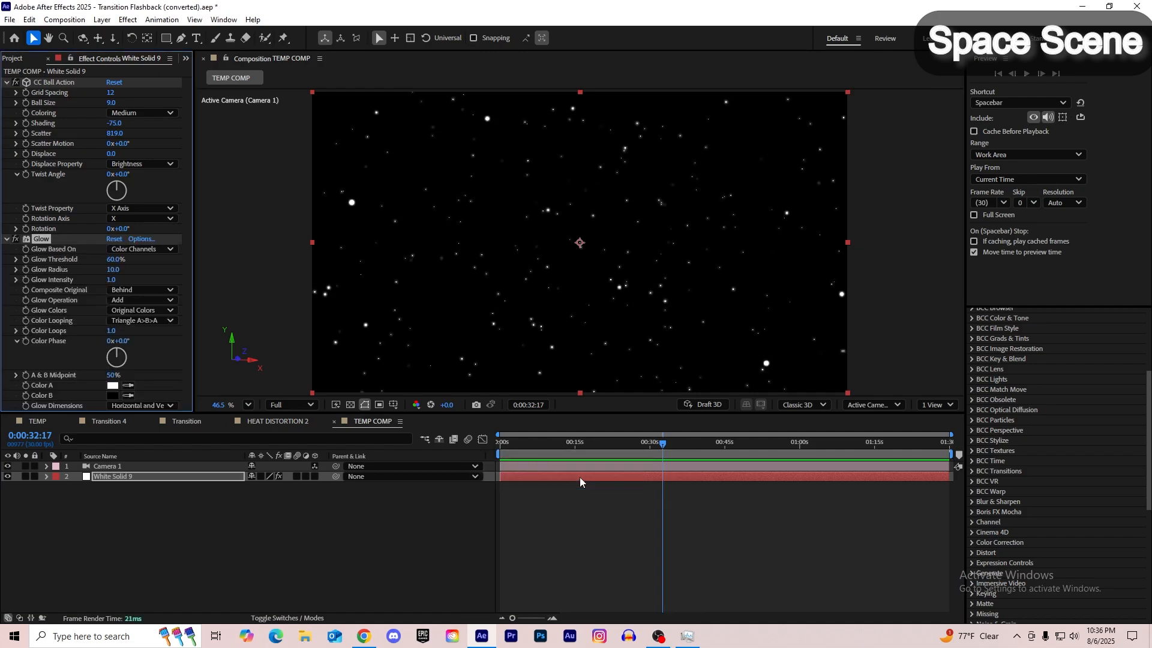
{"action": "scroll", "coordinate": [528, 257], "scroll_direction": "up", "scroll_amount": 2}
{"action": "left_click", "coordinate": [112, 123]}
{"action": "type", "text": "40"}
{"action": "key", "text": "Return"}
Step: Duplicate the Glow effect and set the copy's glow radius to 200
{"action": "key", "text": "ctrl+d"}
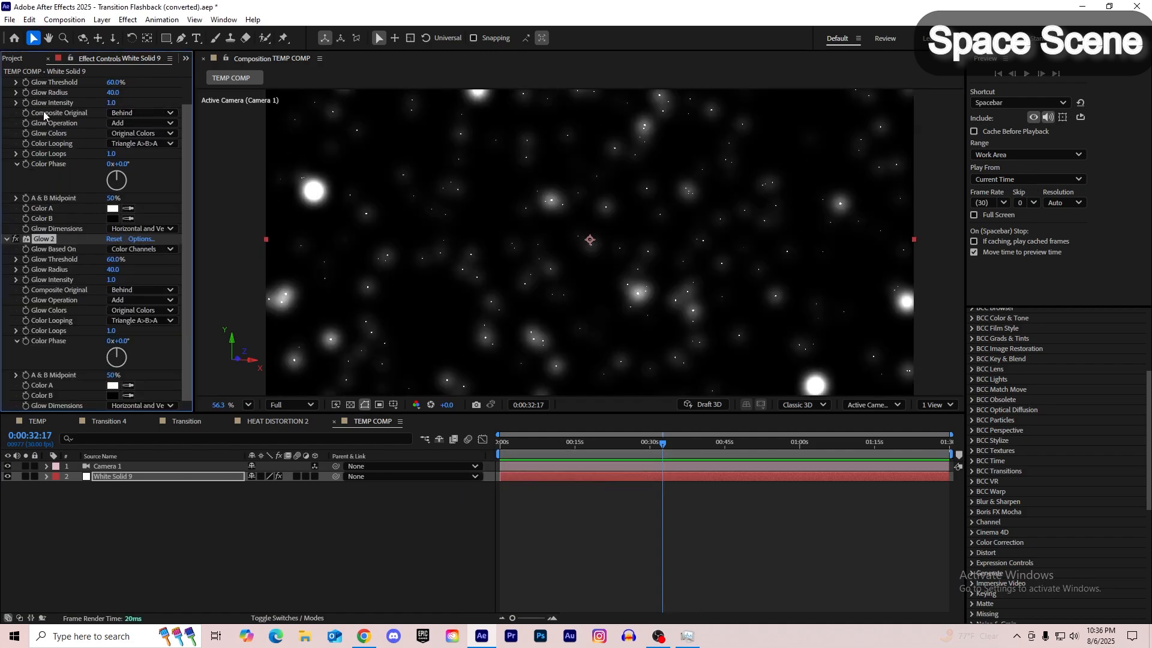
{"action": "left_click", "coordinate": [6, 92]}
{"action": "left_click", "coordinate": [114, 133]}
{"action": "type", "text": "200"}
{"action": "key", "text": "Return"}
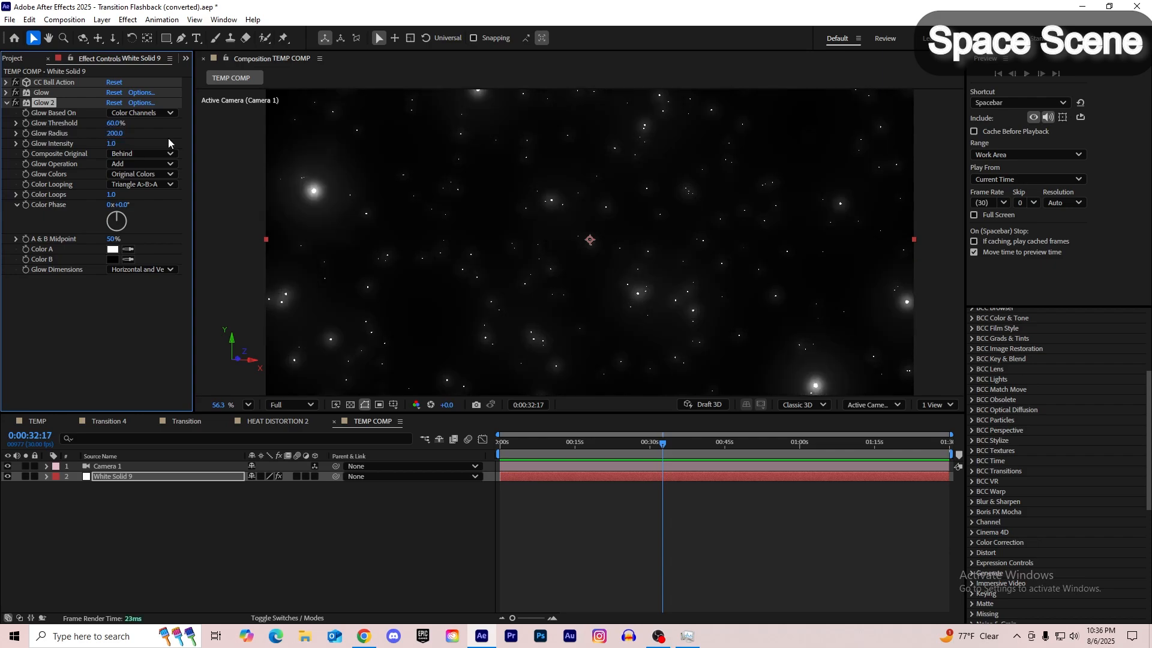
Step: Set the second Glow's threshold to 90% and its intensity to 0.6
{"action": "left_click", "coordinate": [114, 123]}
{"action": "type", "text": "90"}
{"action": "key", "text": "Return"}
{"action": "type", "text": "6"}
{"action": "key", "text": "Return"}
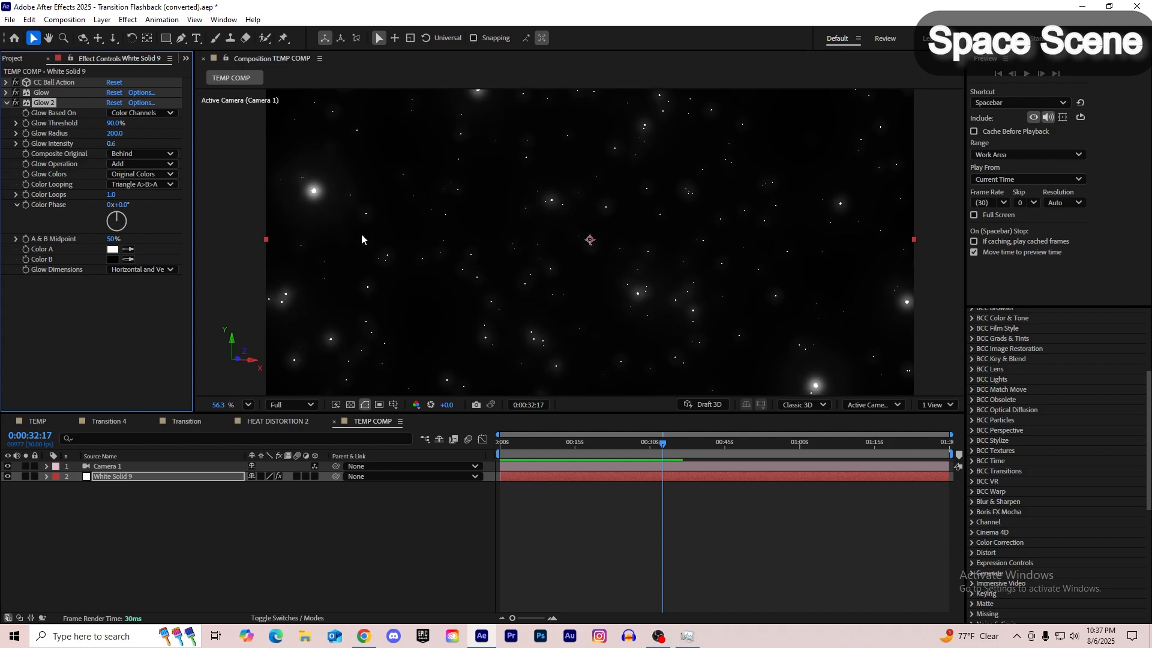
Step: Orbit the camera around the glowing star field to examine it from other angles
{"action": "scroll", "coordinate": [398, 257], "scroll_direction": "down", "scroll_amount": 1}
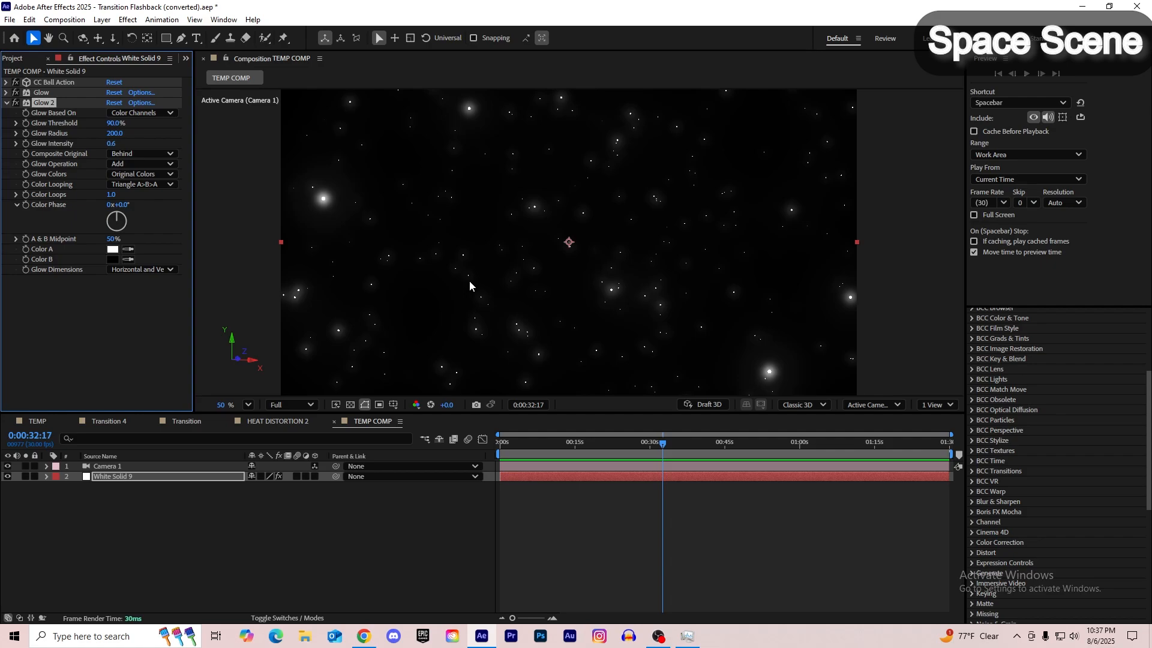
{"action": "key", "text": "c"}
{"action": "left_click_drag", "start_coordinate": [473, 280], "coordinate": [500, 288]}
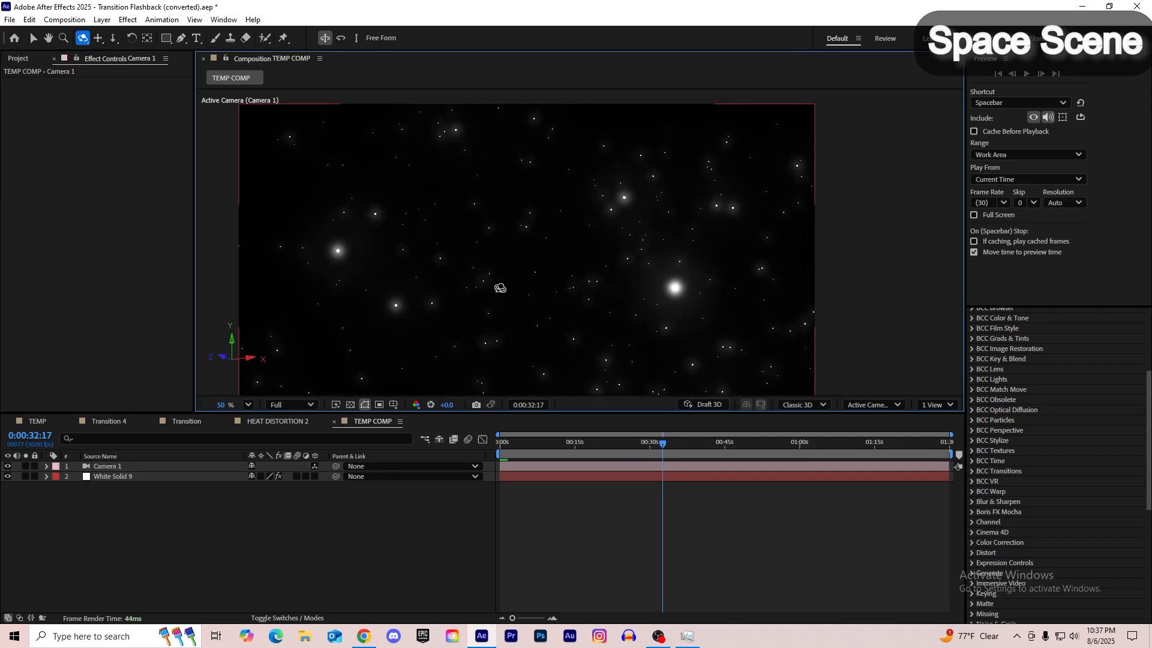
{"action": "key", "text": "v"}
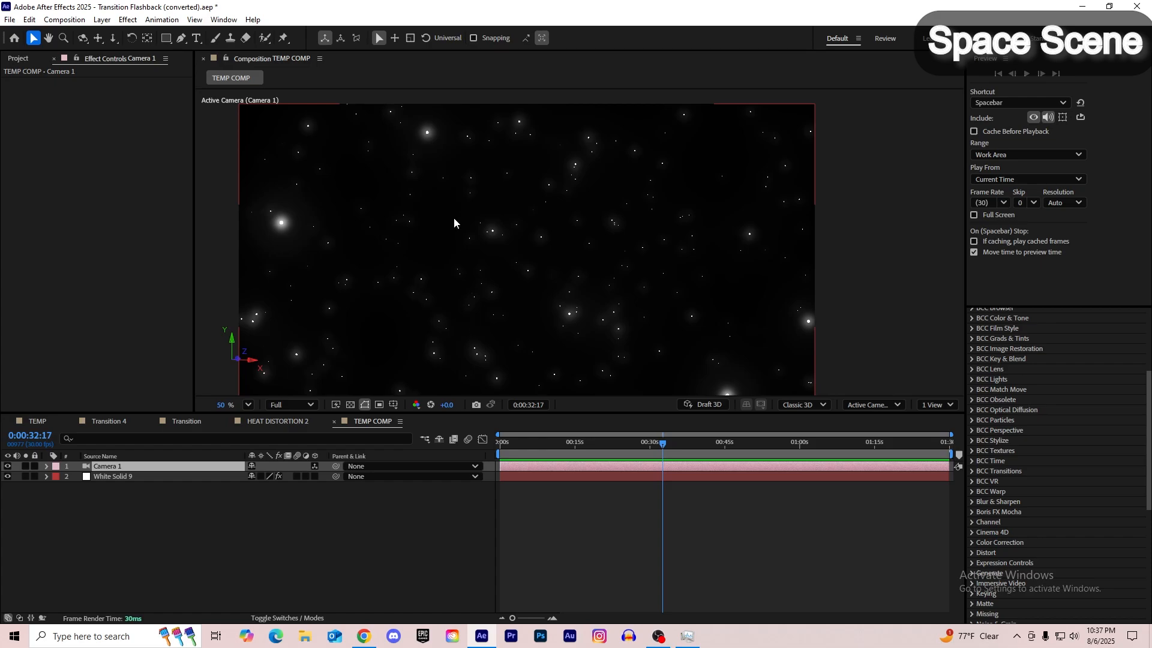
{"action": "left_click", "coordinate": [701, 434]}
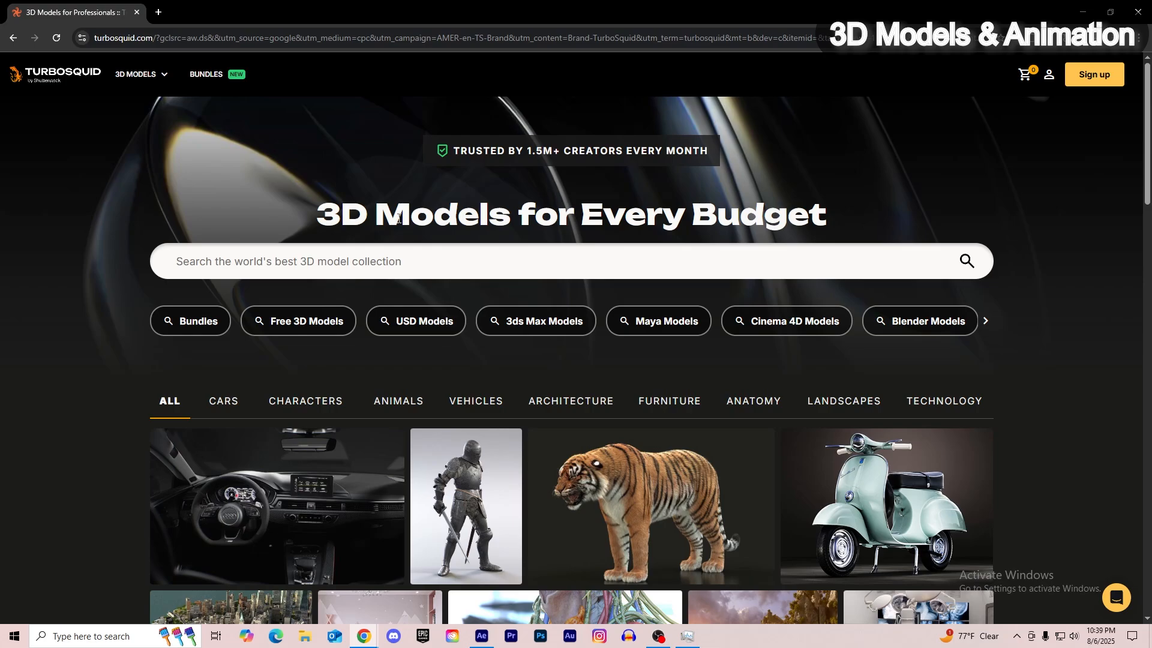
Step: Switch to the browser and look over the 3D models on TurboSquid's home page
{"action": "scroll", "coordinate": [398, 219], "scroll_direction": "down", "scroll_amount": 2}
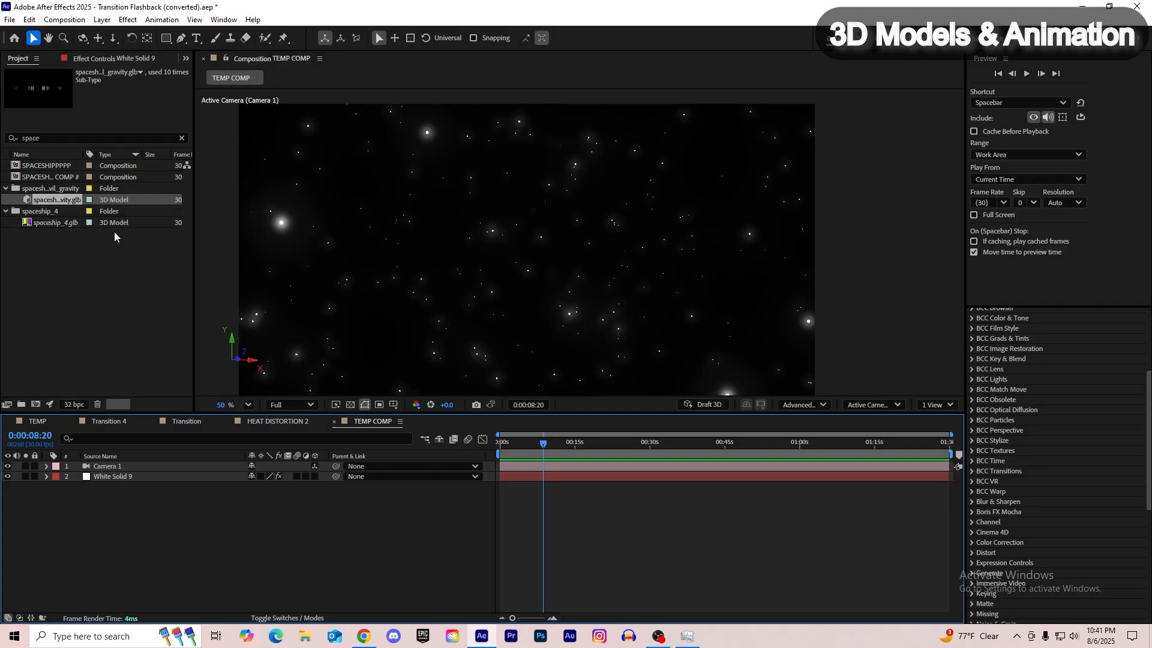
Step: Add the spaceship_-_evil_gravity.glb model above Camera 1 and move it to the middle of the star field
{"action": "left_click_drag", "start_coordinate": [53, 200], "coordinate": [138, 465]}
{"action": "left_click", "coordinate": [585, 443]}
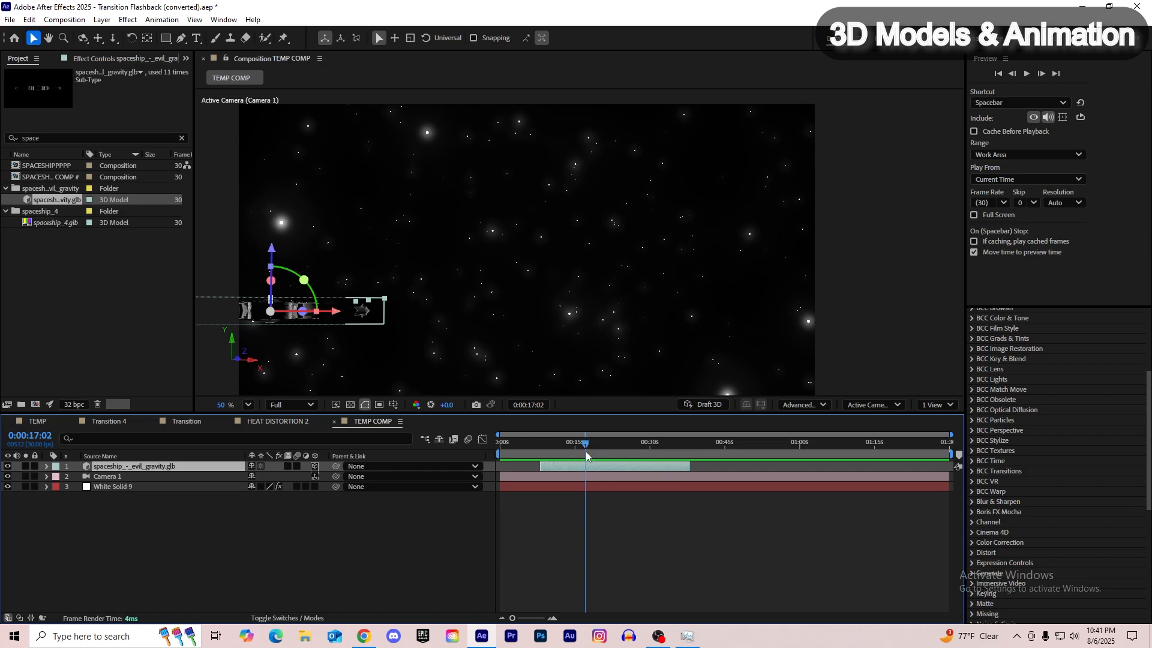
{"action": "left_click_drag", "start_coordinate": [336, 310], "coordinate": [603, 348]}
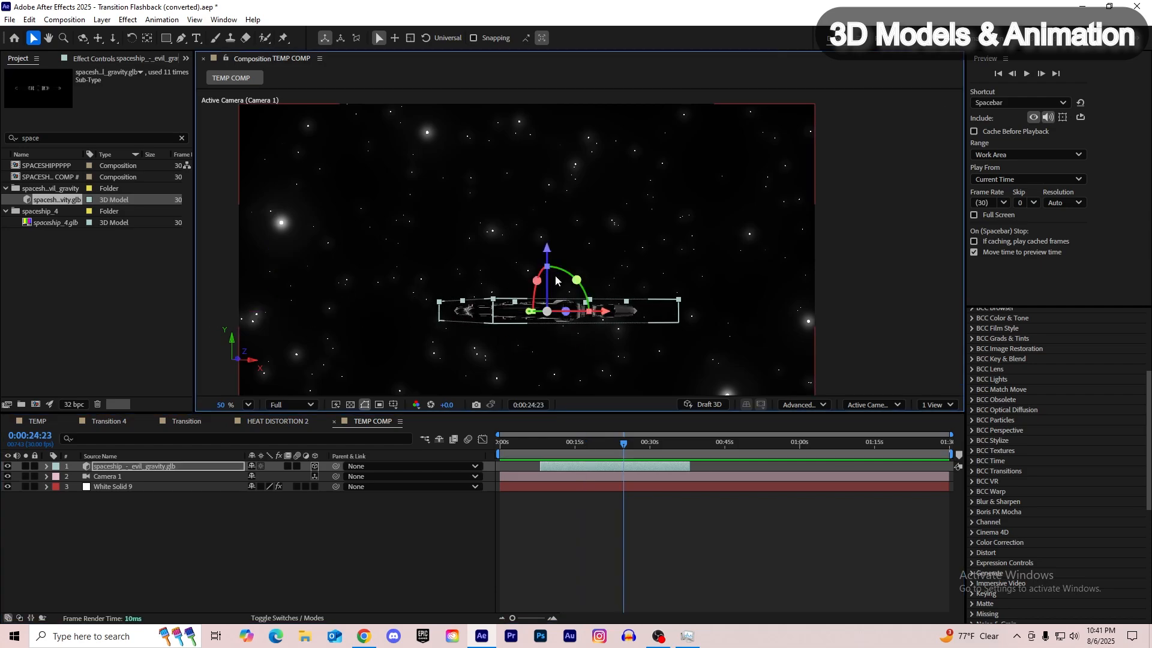
{"action": "left_click_drag", "start_coordinate": [546, 254], "coordinate": [546, 246]}
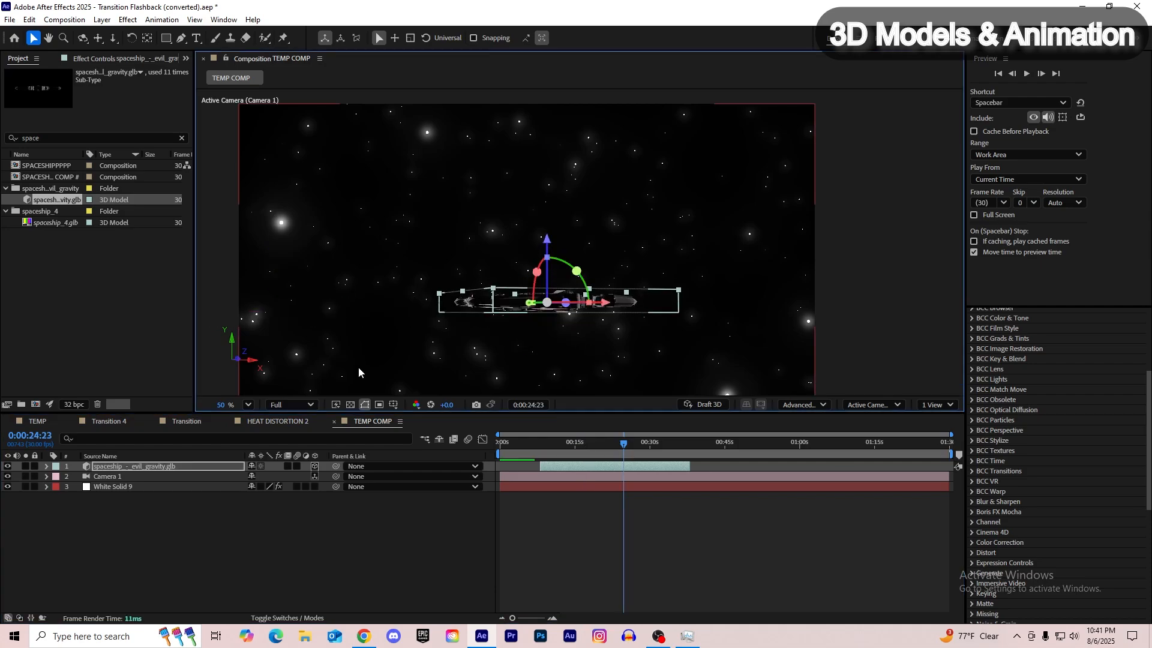
{"action": "left_click", "coordinate": [247, 405]}
{"action": "left_click", "coordinate": [275, 167]}
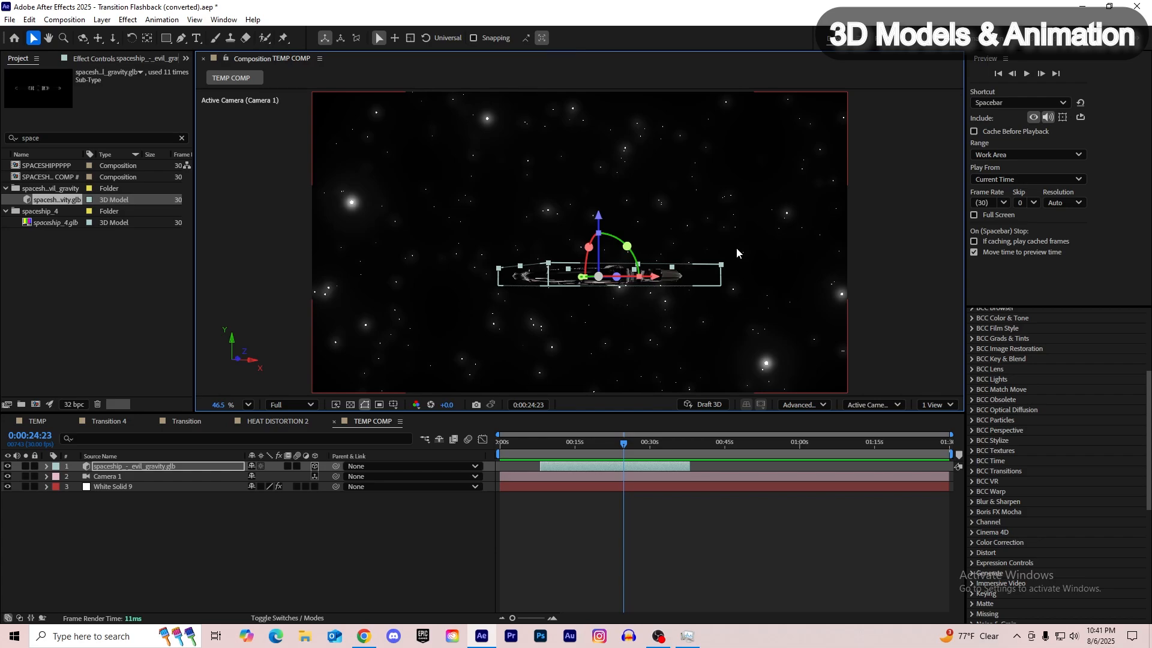
Step: Rotate the spaceship model in 3D and reposition it relative to the camera
{"action": "left_click_drag", "start_coordinate": [626, 246], "coordinate": [1007, 351]}
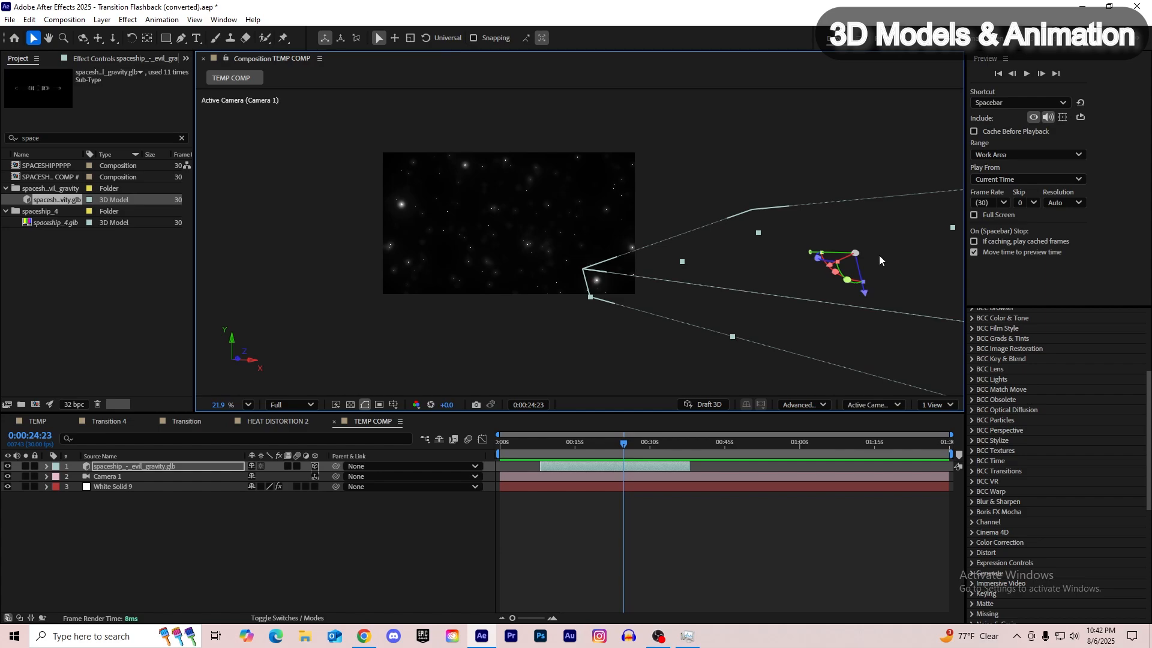
{"action": "left_click_drag", "start_coordinate": [856, 252], "coordinate": [835, 294]}
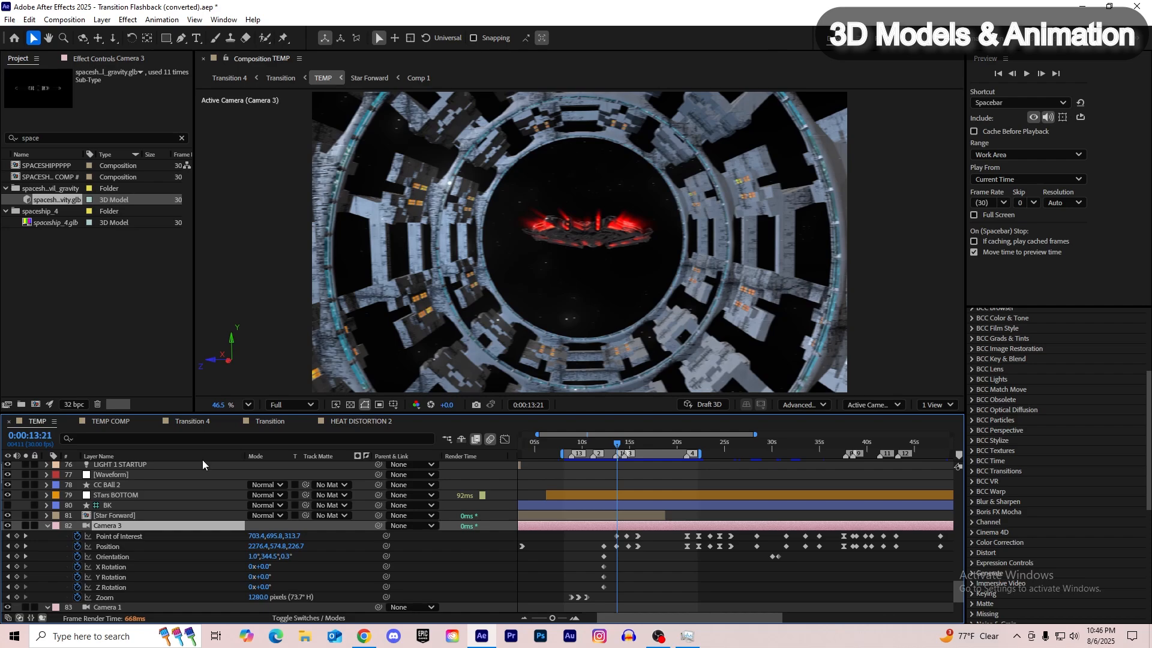
Step: Examine Camera 3's point of interest, position and zoom keyframes in the TEMP composition
{"action": "scroll", "coordinate": [592, 557], "scroll_direction": "right", "scroll_amount": 2}
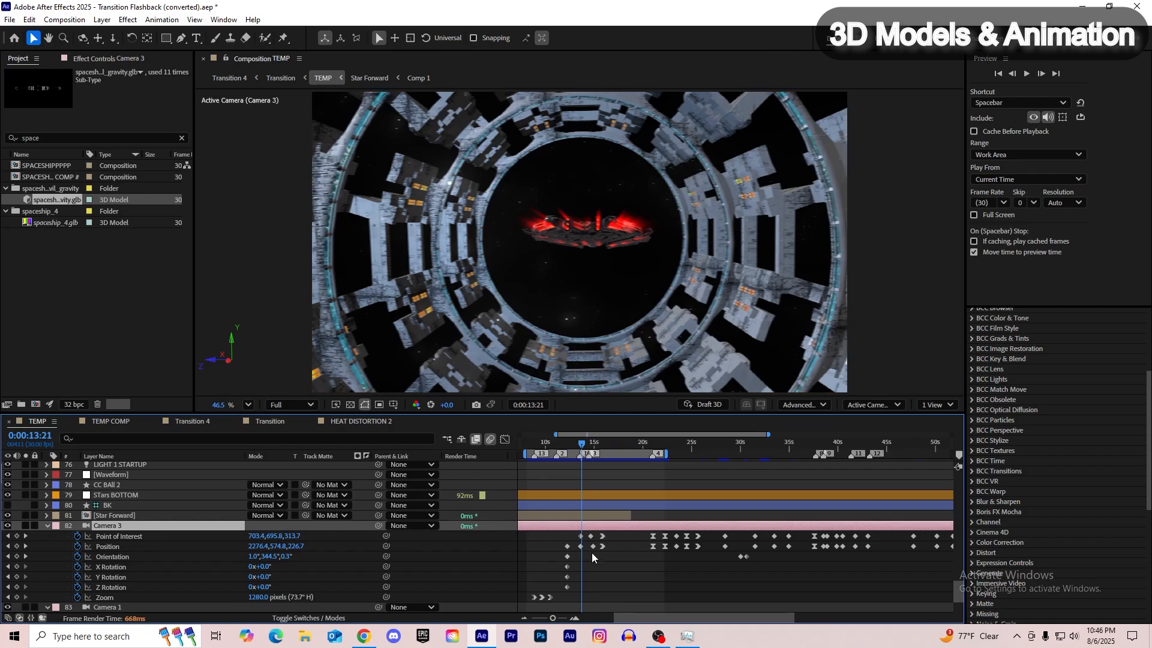
{"action": "scroll", "coordinate": [570, 557], "scroll_direction": "down", "scroll_amount": 2}
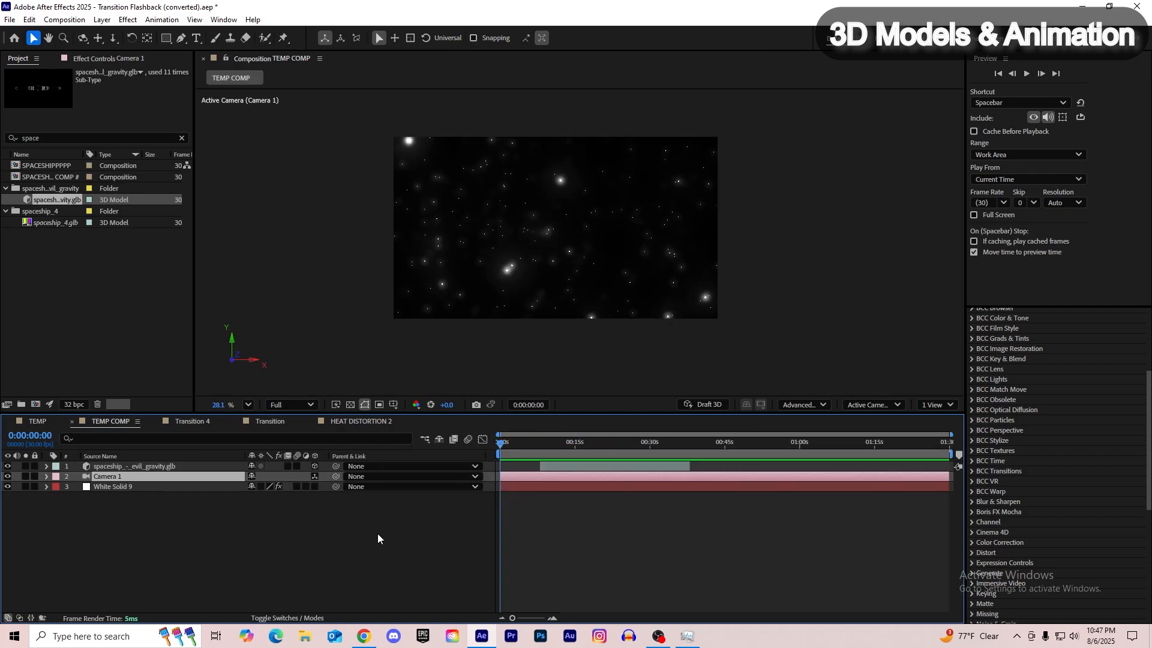
Step: Move the spaceship layer earlier in TEMP COMP so it starts at the beginning of the composition
{"action": "left_click_drag", "start_coordinate": [550, 467], "coordinate": [509, 468]}
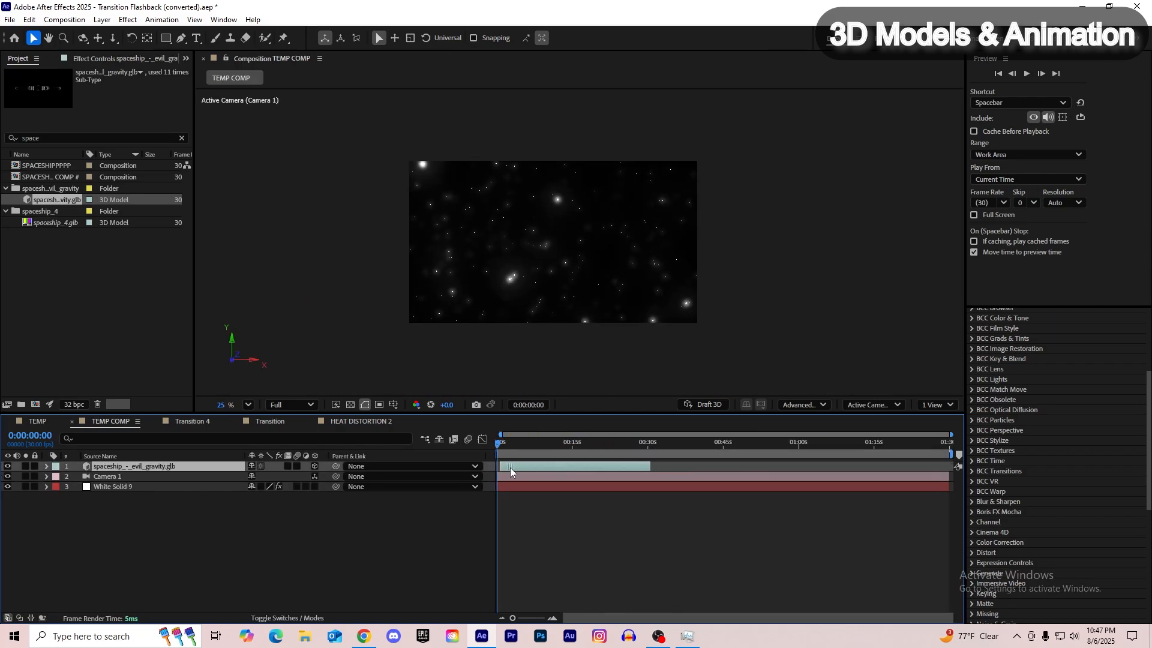
Step: Start keyframes for the spaceship's anchor point, position, scale, orientation and X, Y and Z rotation at 0:00:00:00
{"action": "key", "text": "="}
{"action": "key", "text": "="}
{"action": "key", "text": "="}
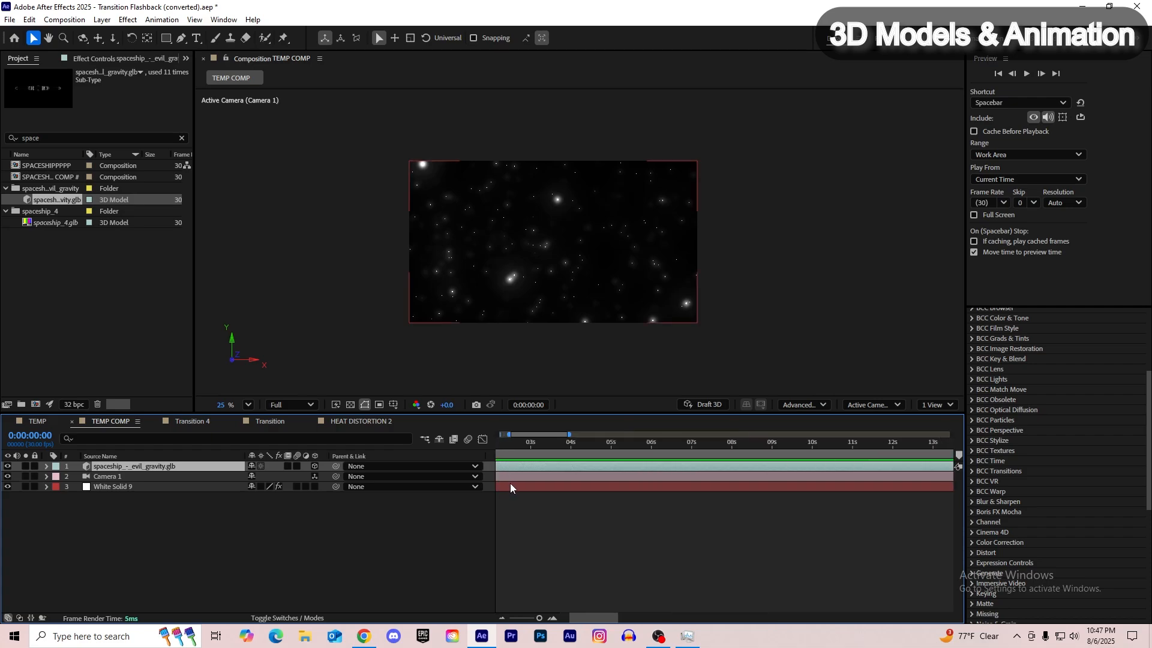
{"action": "left_click", "coordinate": [46, 466]}
{"action": "left_click", "coordinate": [58, 477]}
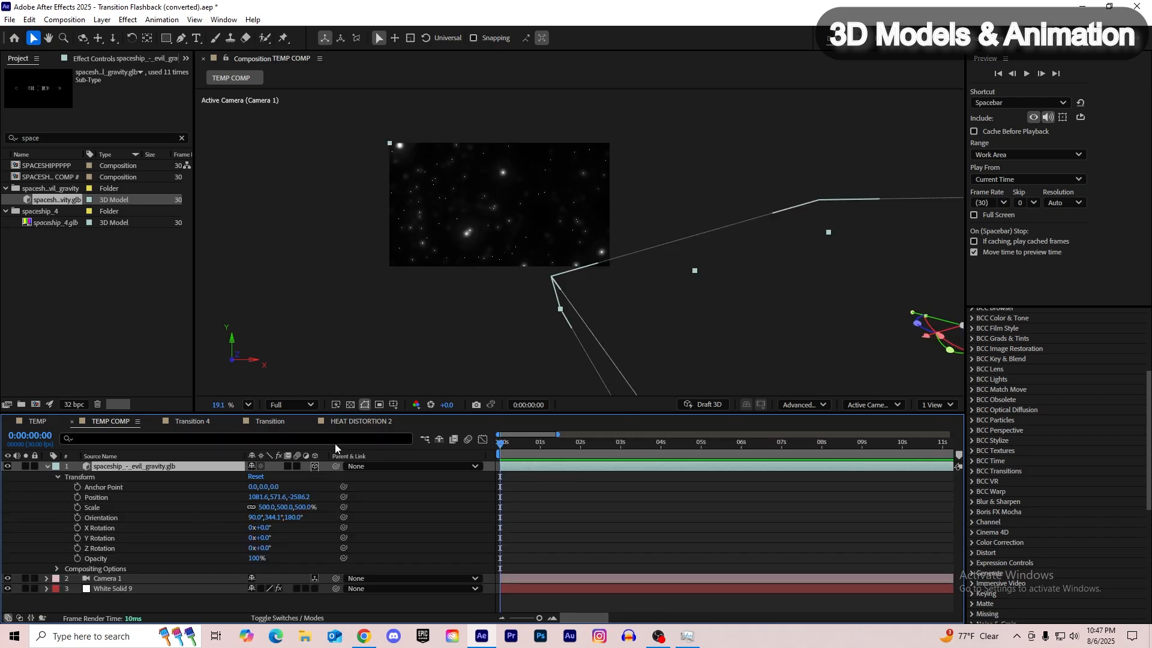
{"action": "left_click_drag", "start_coordinate": [76, 548], "coordinate": [76, 487]}
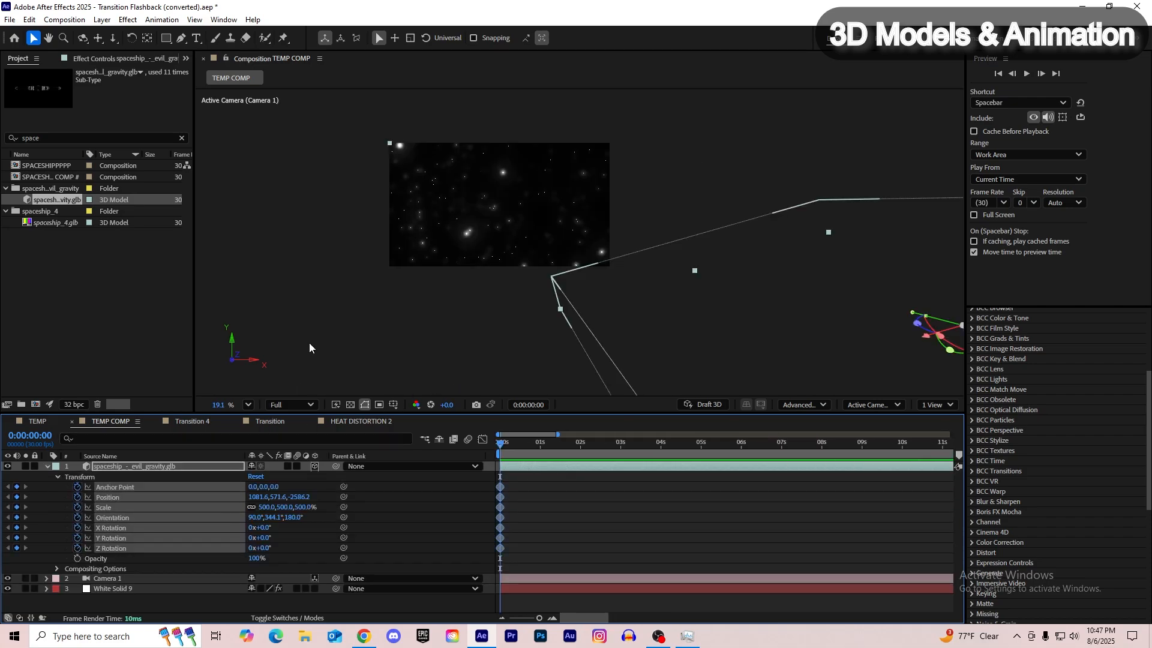
Step: At 0:00:02:10, move the spaceship into frame to a Z position of about -1981.5 and orient it to 90.0°, 325.8°, 190.2°
{"action": "left_click_drag", "start_coordinate": [579, 296], "coordinate": [443, 277]}
{"action": "left_click_drag", "start_coordinate": [809, 273], "coordinate": [621, 358]}
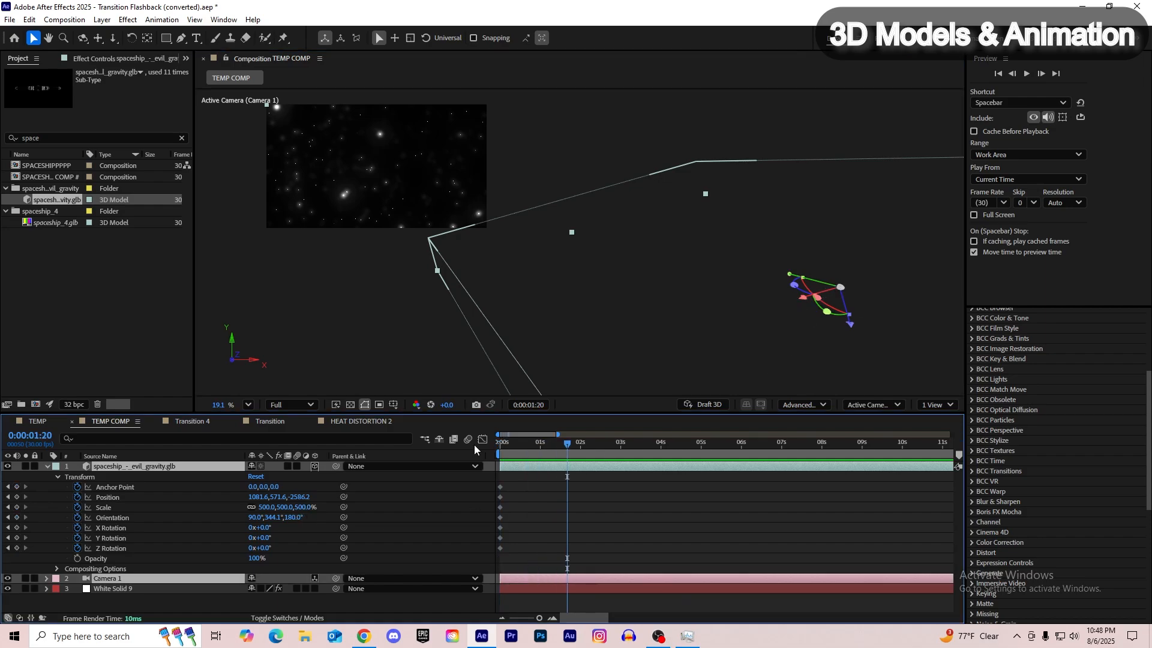
{"action": "key", "text": "shift+Page_Down"}
{"action": "key", "text": "shift+Page_Down"}
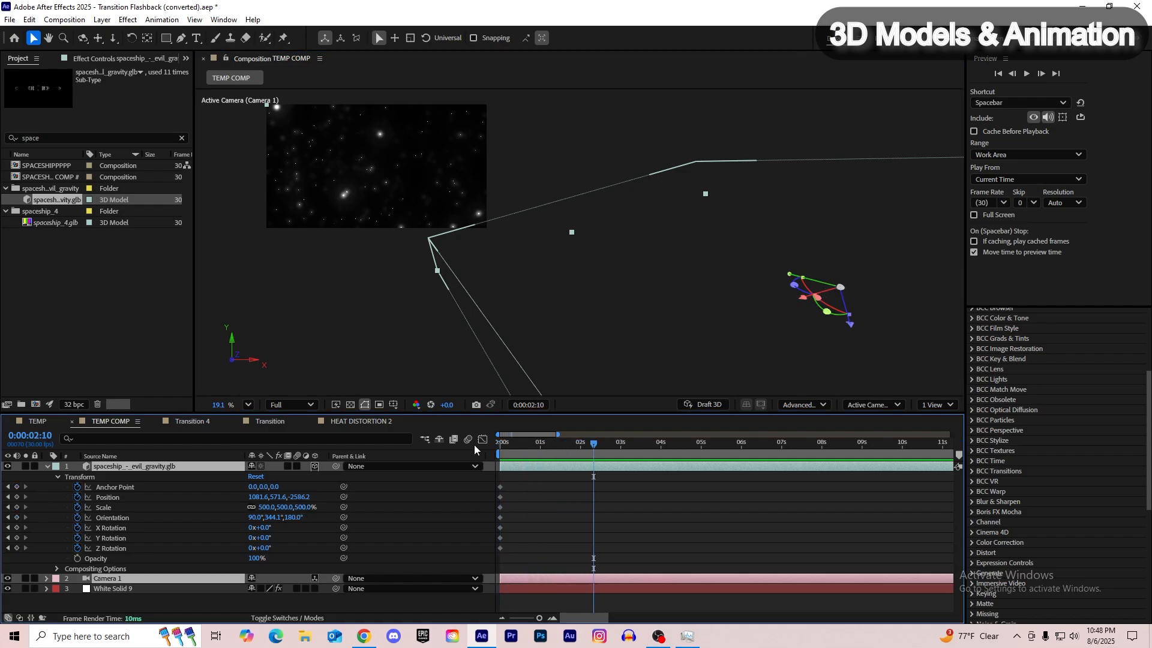
{"action": "left_click_drag", "start_coordinate": [817, 283], "coordinate": [457, 190]}
{"action": "left_click", "coordinate": [249, 404]}
{"action": "left_click", "coordinate": [264, 164]}
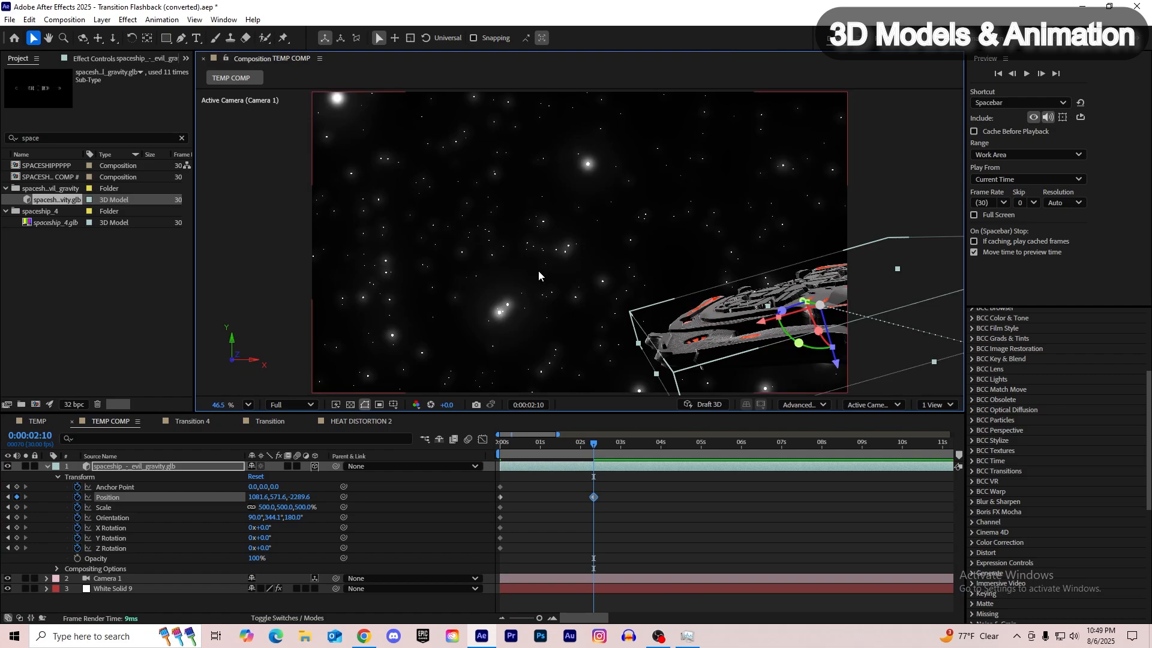
{"action": "left_click_drag", "start_coordinate": [807, 304], "coordinate": [694, 290]}
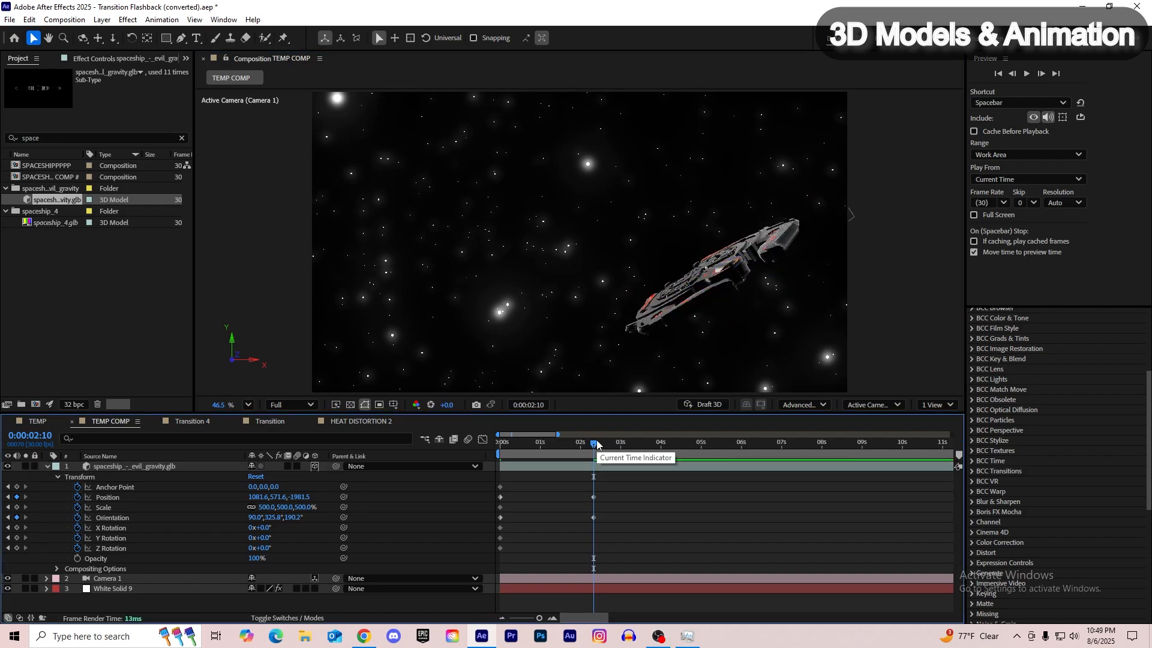
Step: At 0:00:04:20, move and turn the spaceship farther across the star field to keyframe its next position and orientation
{"action": "key", "text": "shift+Page_Down"}
{"action": "key", "text": "shift+Page_Down"}
{"action": "key", "text": "shift+Page_Down"}
{"action": "key", "text": "shift+Page_Down"}
{"action": "key", "text": "shift+Page_Down"}
{"action": "key", "text": "shift+Page_Down"}
{"action": "key", "text": "shift+Page_Down"}
{"action": "left_click", "coordinate": [699, 273]}
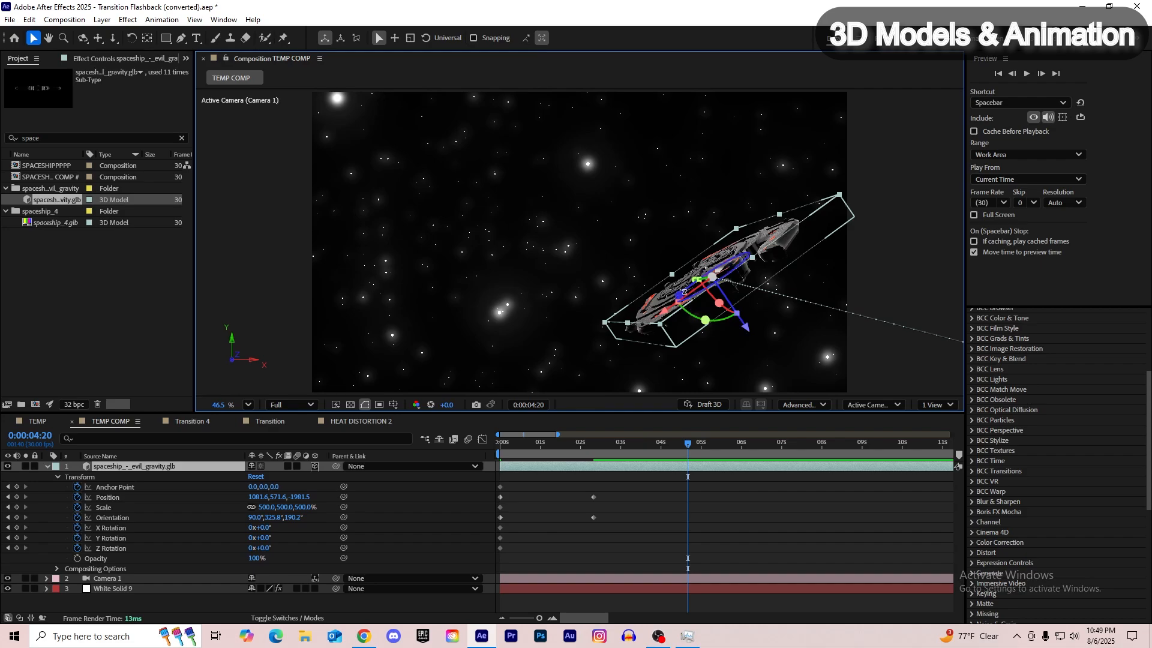
{"action": "left_click_drag", "start_coordinate": [709, 288], "coordinate": [551, 230]}
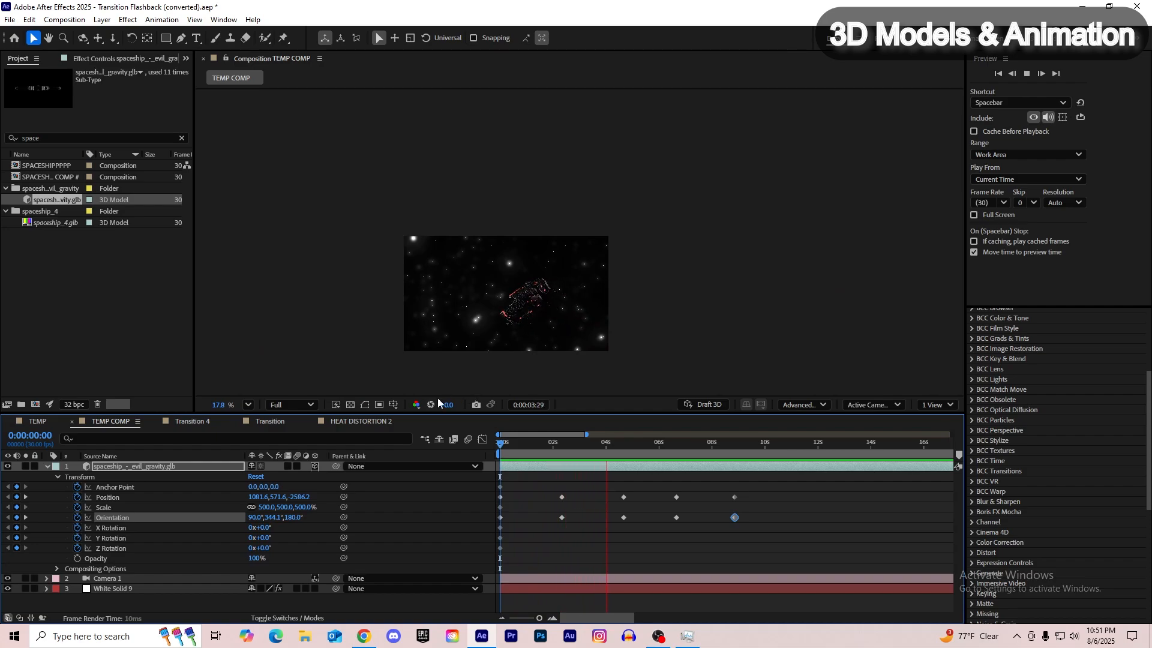
Step: Fit the composition in the viewer and preview the spaceship's flight from about 0:00:05:01
{"action": "left_click", "coordinate": [247, 405]}
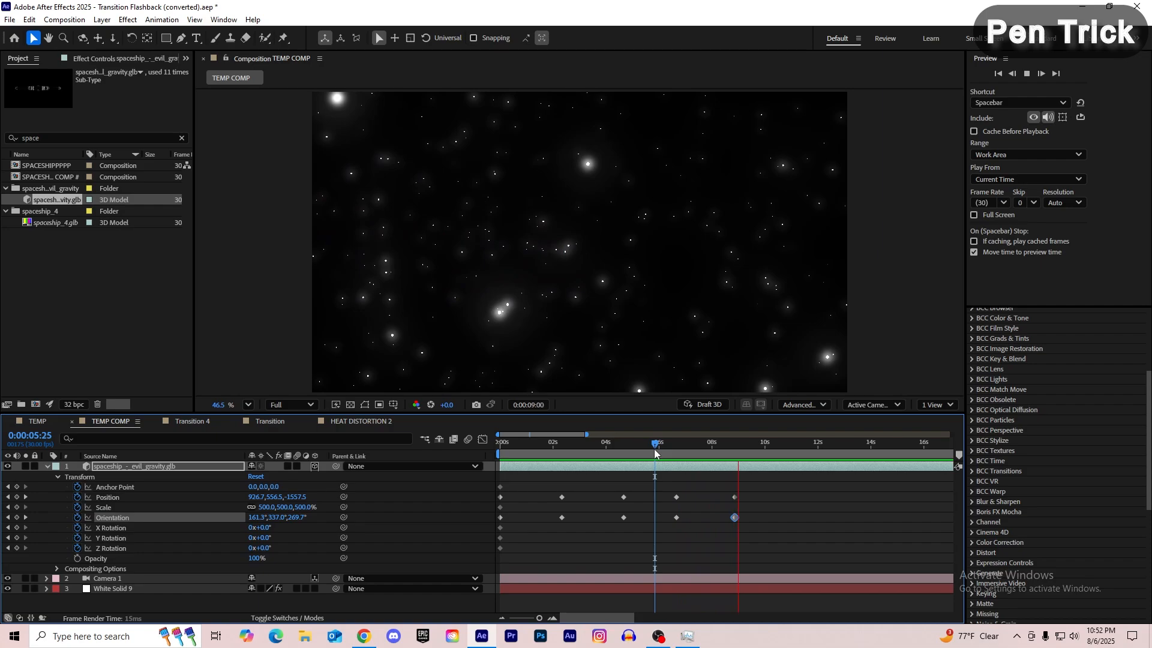
{"action": "left_click_drag", "start_coordinate": [655, 454], "coordinate": [634, 452]}
{"action": "key", "text": "space"}
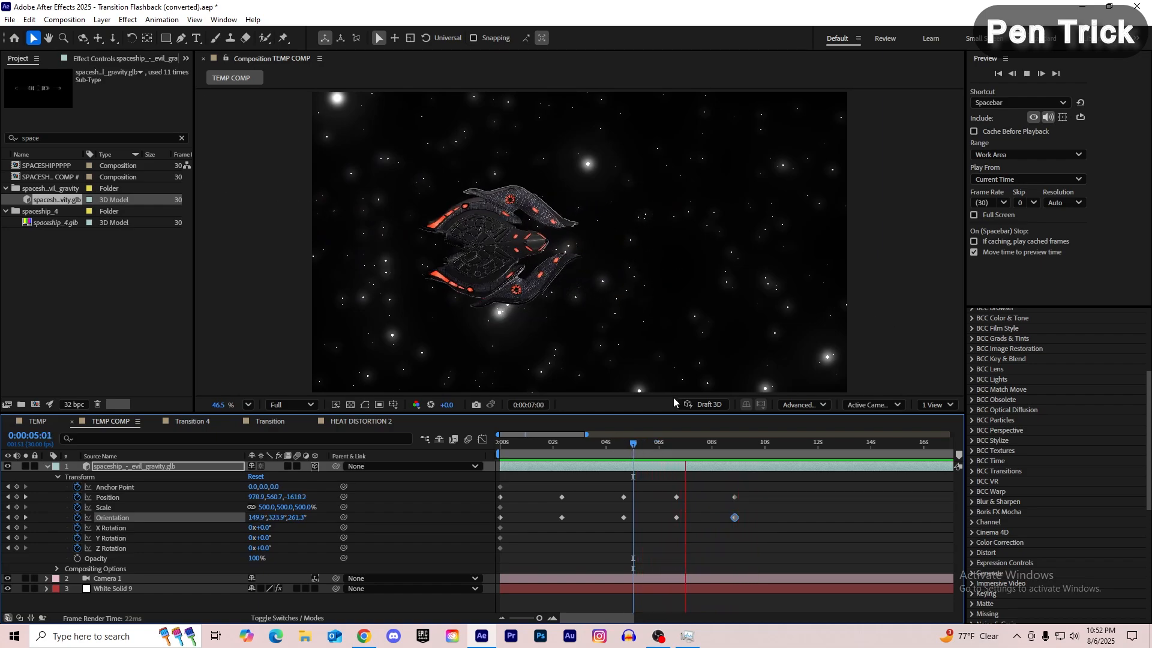
Step: Split the viewer into two views, fit the camera view, and set the second view to Top
{"action": "left_click", "coordinate": [935, 404]}
{"action": "left_click", "coordinate": [928, 438]}
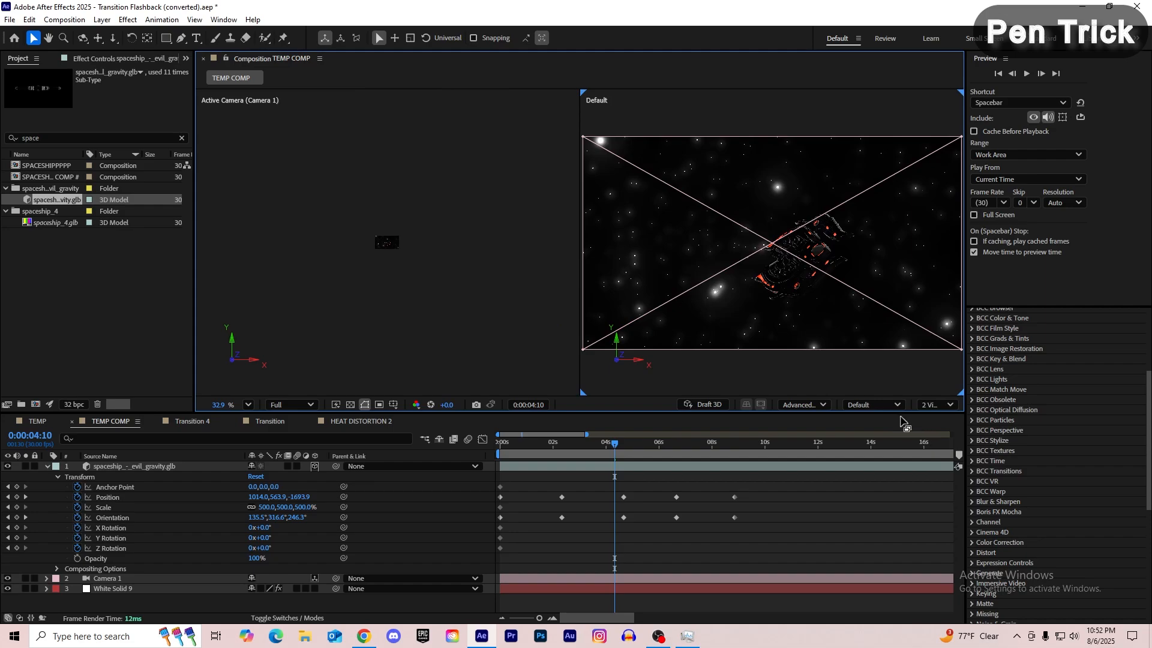
{"action": "left_click", "coordinate": [247, 405]}
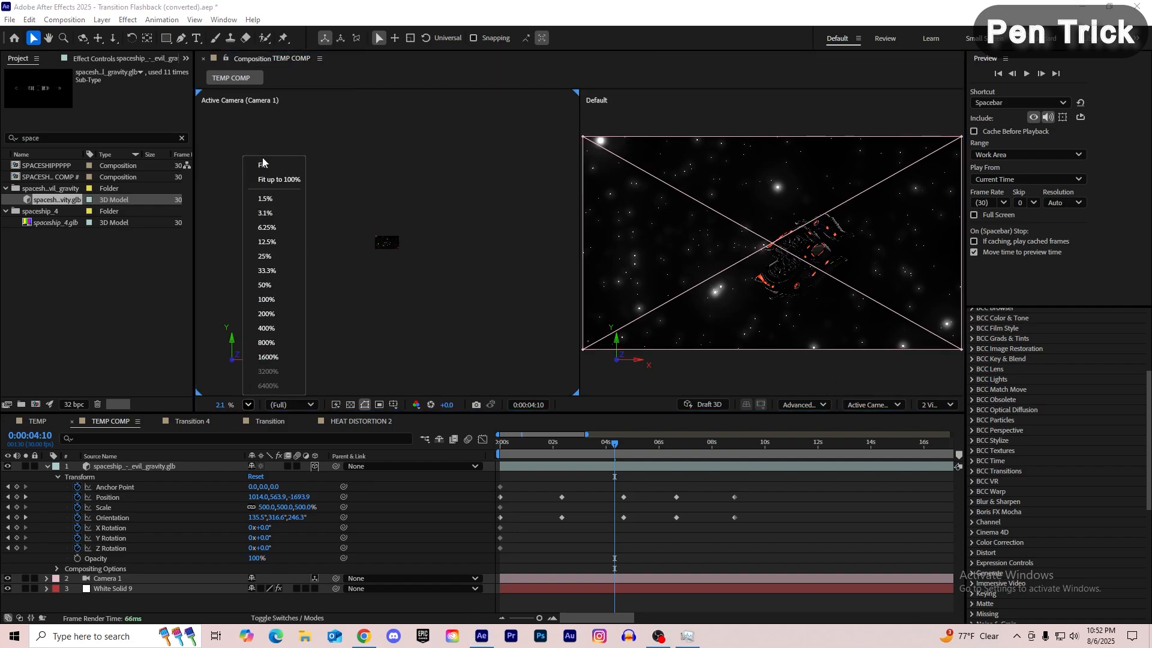
{"action": "left_click", "coordinate": [264, 161]}
{"action": "left_click", "coordinate": [830, 282]}
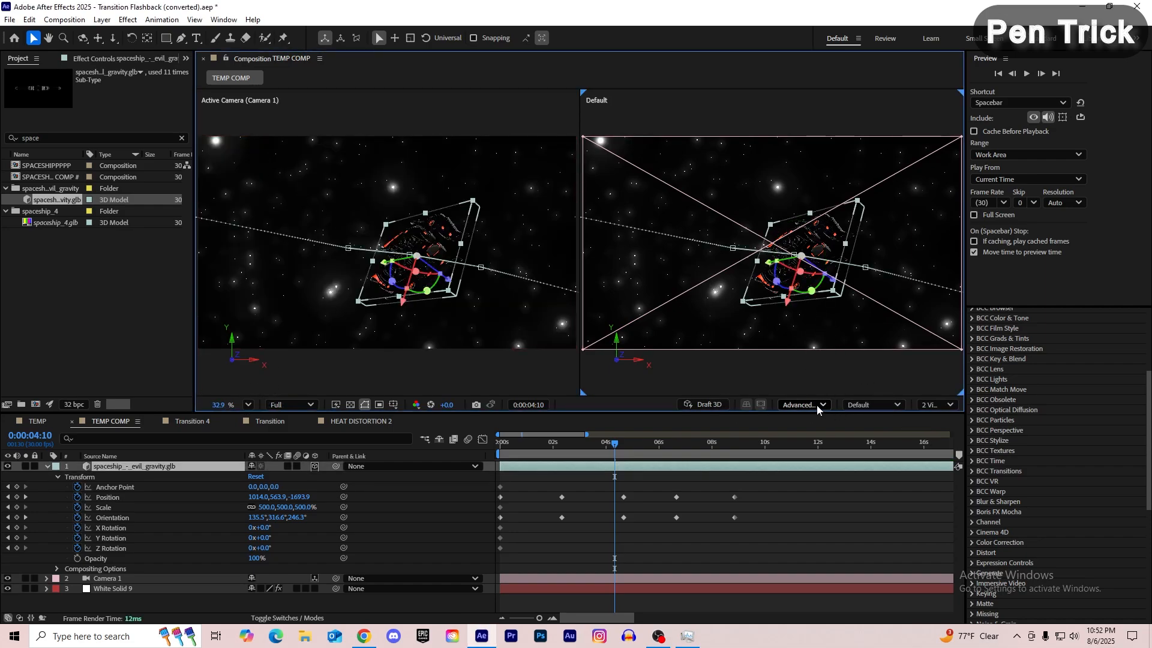
{"action": "left_click", "coordinate": [871, 405]}
{"action": "left_click", "coordinate": [887, 247]}
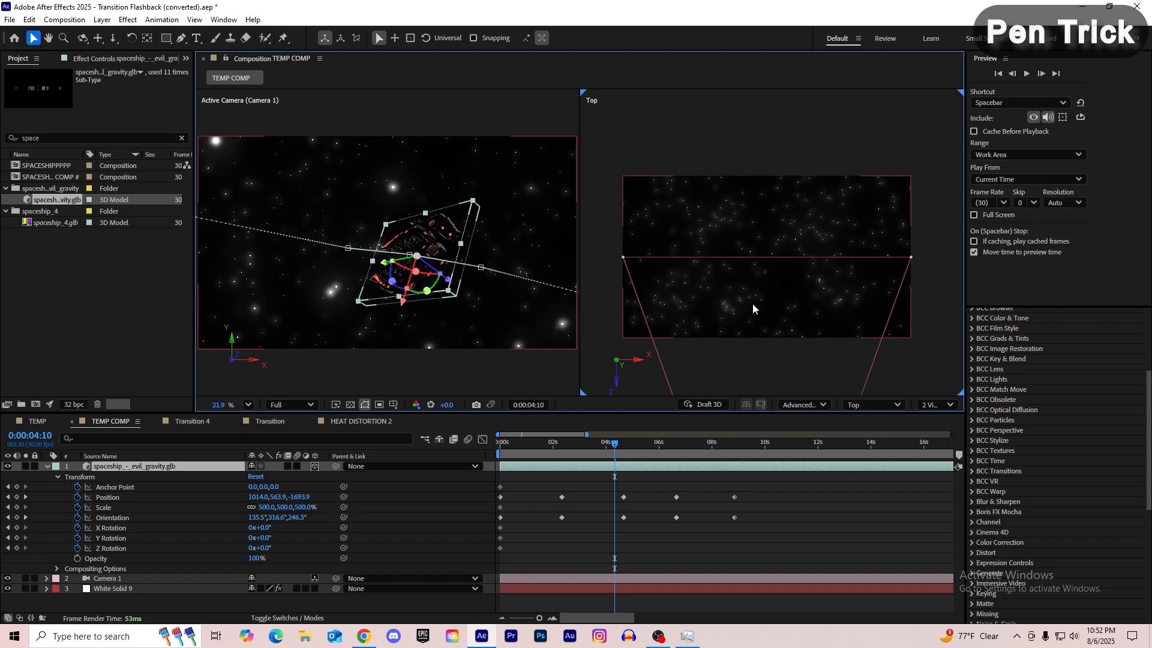
Step: Examine the spaceship's motion path from above while scrubbing through its position keyframes
{"action": "scroll", "coordinate": [756, 309], "scroll_direction": "up", "scroll_amount": 5}
{"action": "left_click", "coordinate": [600, 444]}
{"action": "left_click_drag", "start_coordinate": [595, 442], "coordinate": [610, 443]}
{"action": "left_click", "coordinate": [659, 467]}
{"action": "left_click_drag", "start_coordinate": [778, 273], "coordinate": [746, 285]}
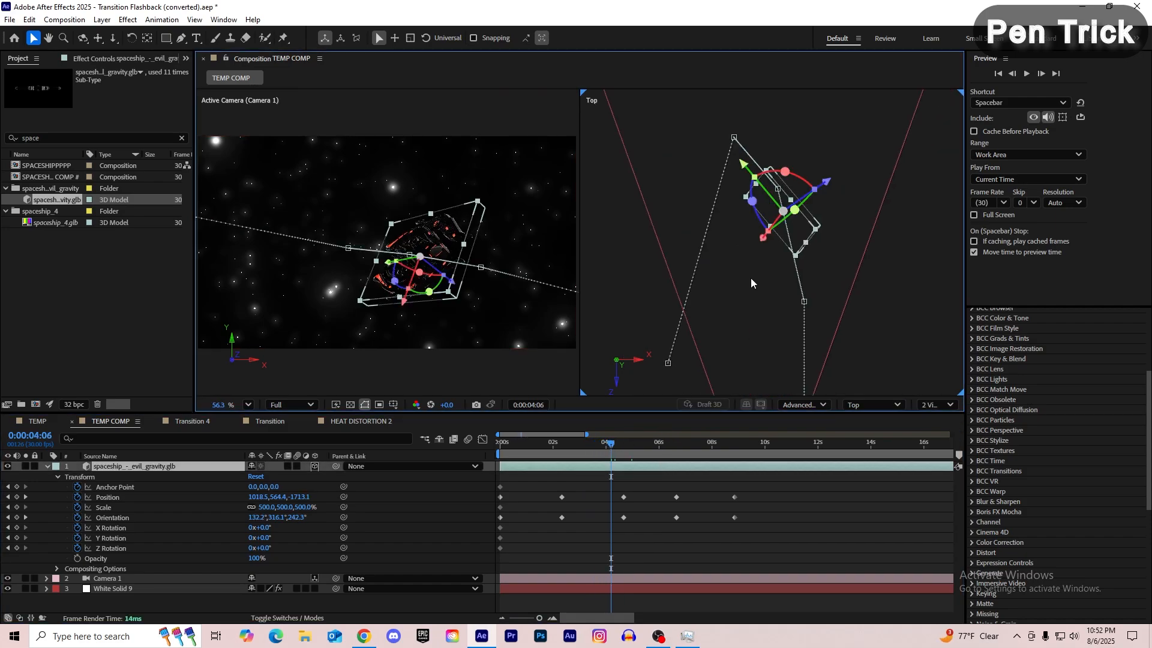
{"action": "scroll", "coordinate": [754, 341], "scroll_direction": "down", "scroll_amount": 2}
{"action": "left_click_drag", "start_coordinate": [745, 332], "coordinate": [713, 248]}
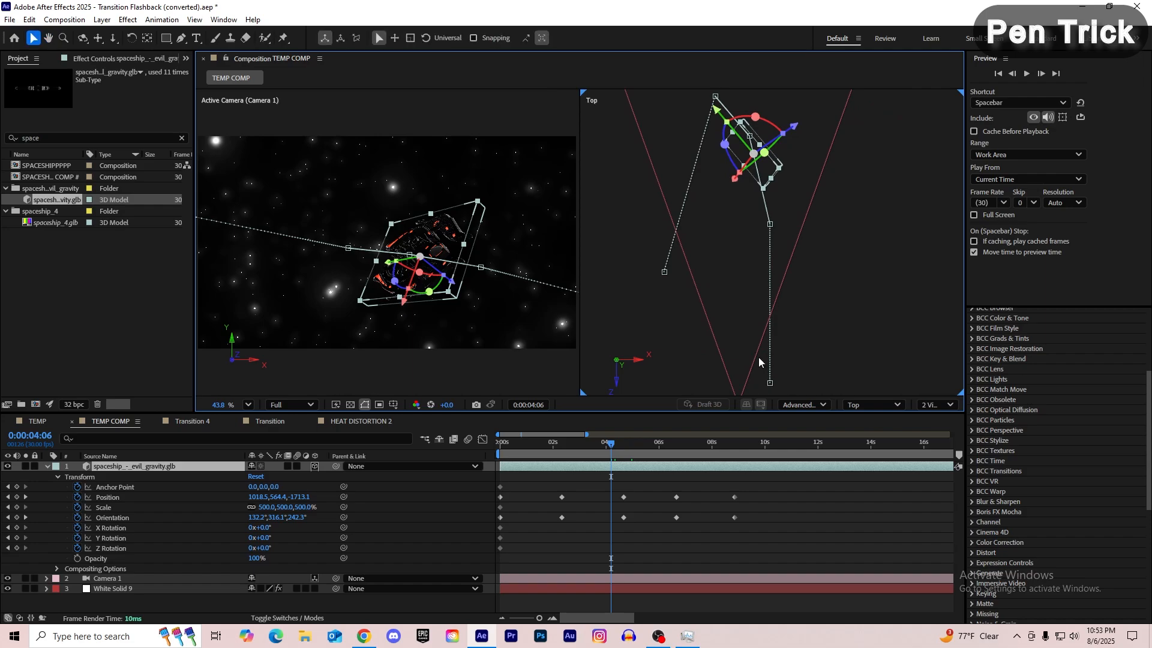
{"action": "left_click_drag", "start_coordinate": [600, 444], "coordinate": [497, 457]}
{"action": "left_click_drag", "start_coordinate": [749, 331], "coordinate": [738, 365]}
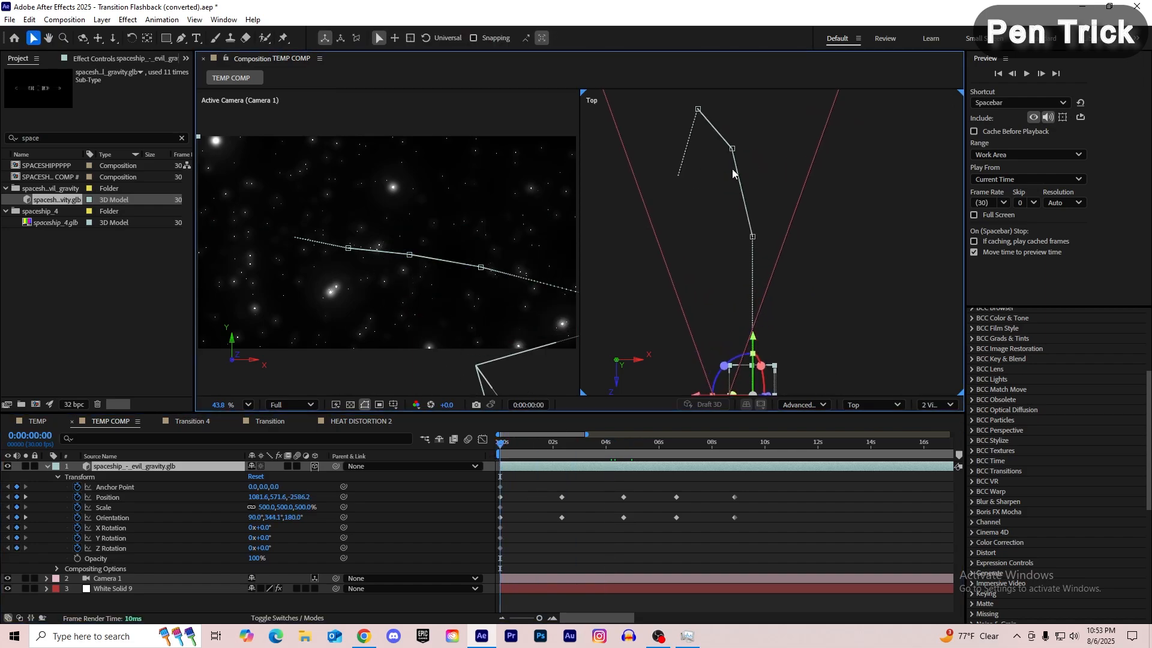
{"action": "left_click_drag", "start_coordinate": [514, 441], "coordinate": [553, 462]}
Step: Smooth the motion path at the spaceship's fourth position keyframe with the Convert Vertex tool and extend its curve handles
{"action": "scroll", "coordinate": [734, 210], "scroll_direction": "up", "scroll_amount": 10}
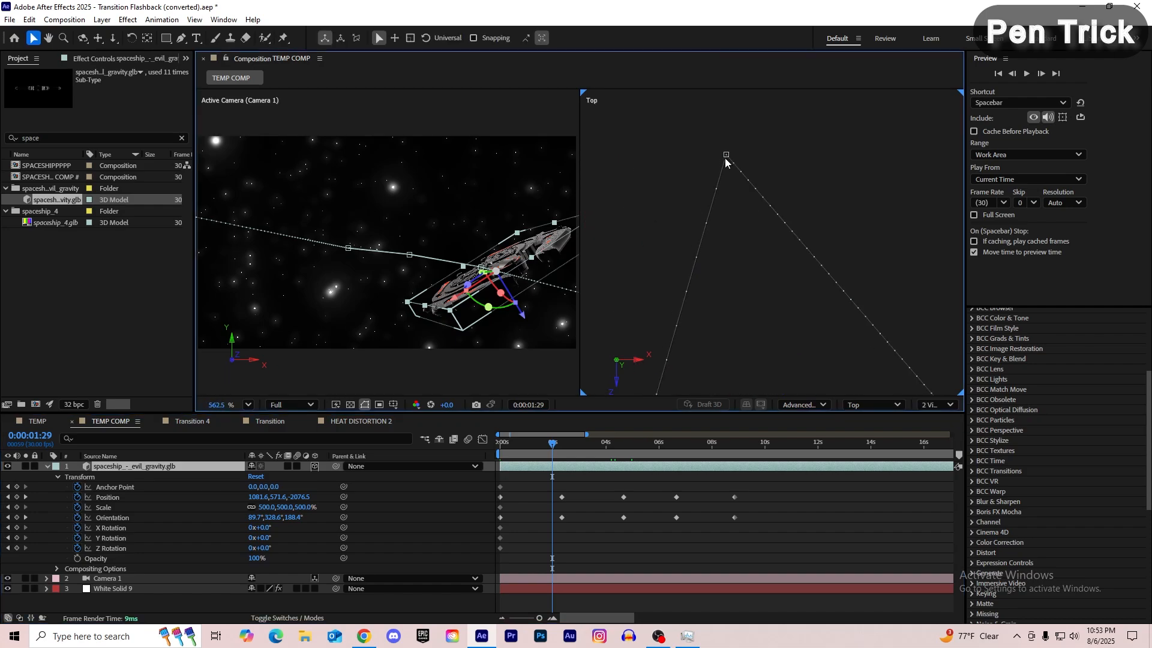
{"action": "left_click", "coordinate": [181, 39]}
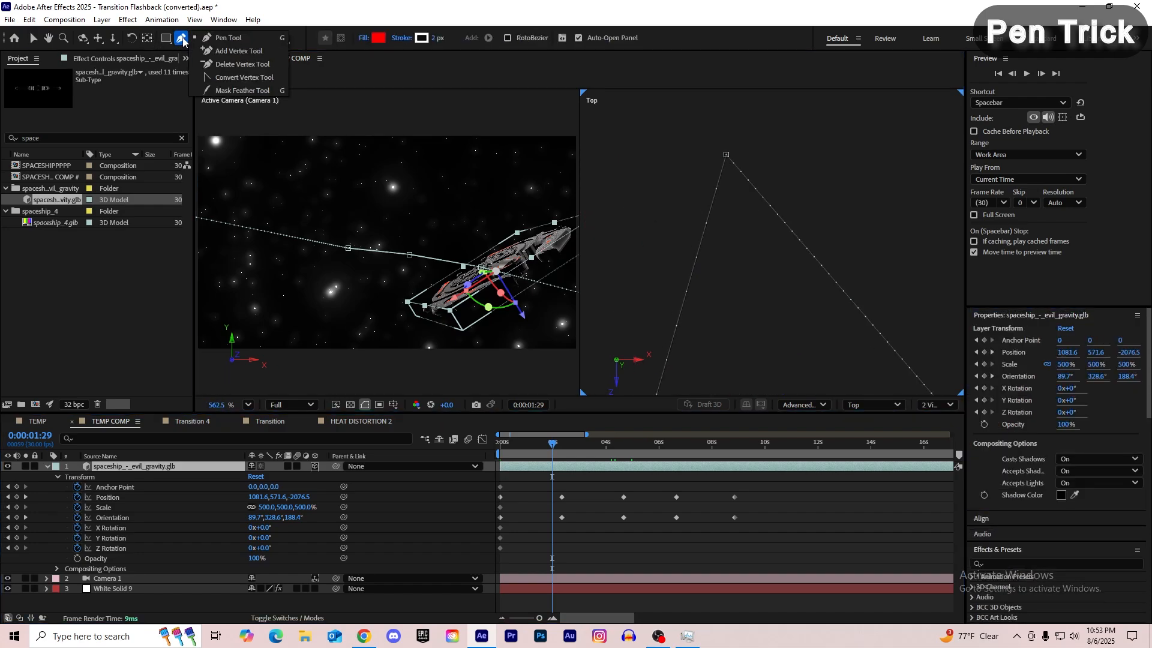
{"action": "left_click", "coordinate": [244, 77]}
{"action": "left_click", "coordinate": [727, 154]}
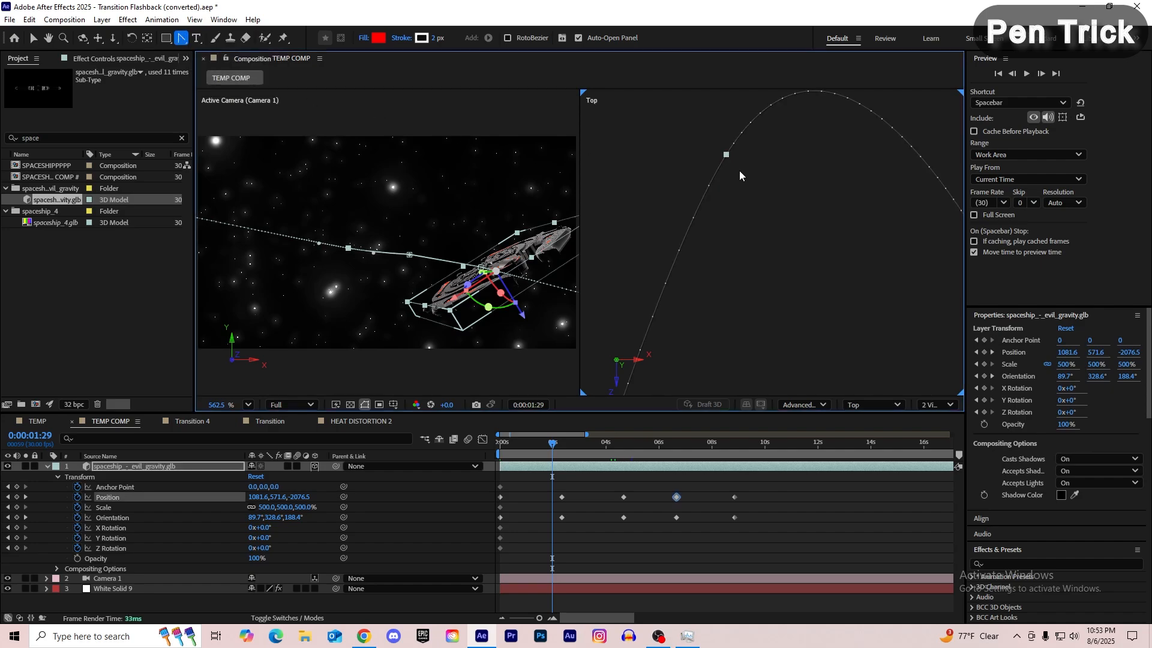
{"action": "scroll", "coordinate": [727, 202], "scroll_direction": "down", "scroll_amount": 3}
{"action": "mouse_move", "coordinate": [751, 247]}
{"action": "left_mouse_down"}
{"action": "mouse_move", "coordinate": [704, 177]}
{"action": "mouse_move", "coordinate": [734, 252]}
{"action": "left_mouse_up"}
{"action": "left_click", "coordinate": [709, 185]}
{"action": "left_click_drag", "start_coordinate": [710, 188], "coordinate": [441, 211]}
Step: Convert the motion path corner at the 0:00:04:20 position keyframe into a curve with handles running along the path
{"action": "scroll", "coordinate": [776, 246], "scroll_direction": "up", "scroll_amount": 6}
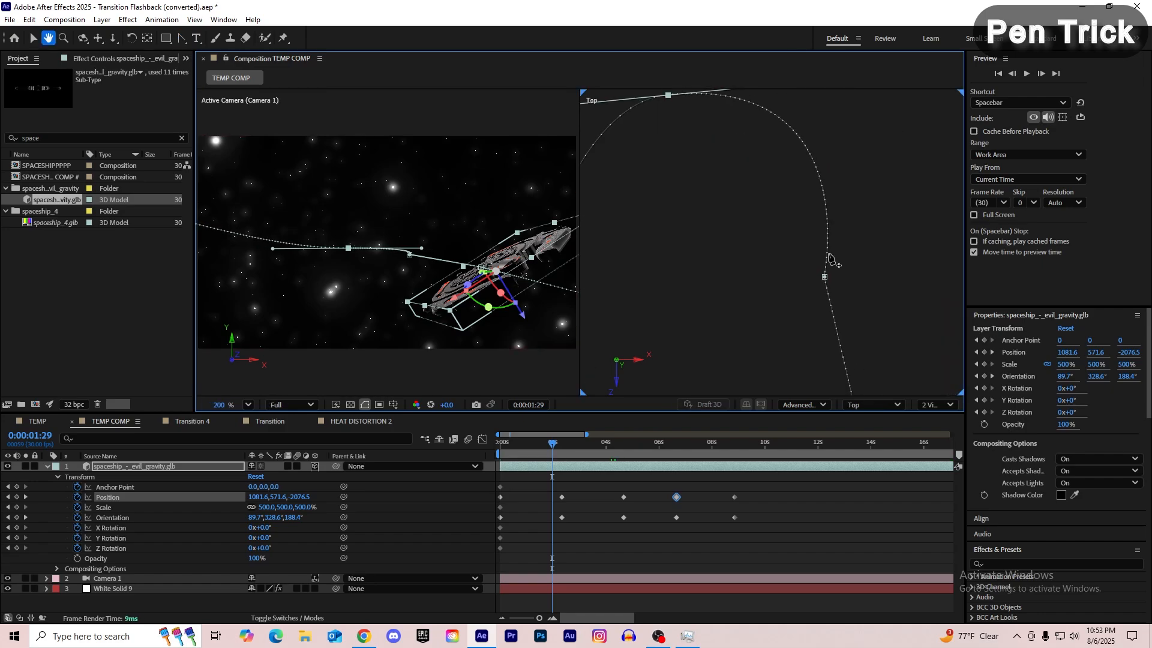
{"action": "left_click", "coordinate": [757, 226]}
{"action": "left_click_drag", "start_coordinate": [763, 237], "coordinate": [763, 103]}
{"action": "scroll", "coordinate": [695, 208], "scroll_direction": "down", "scroll_amount": 2}
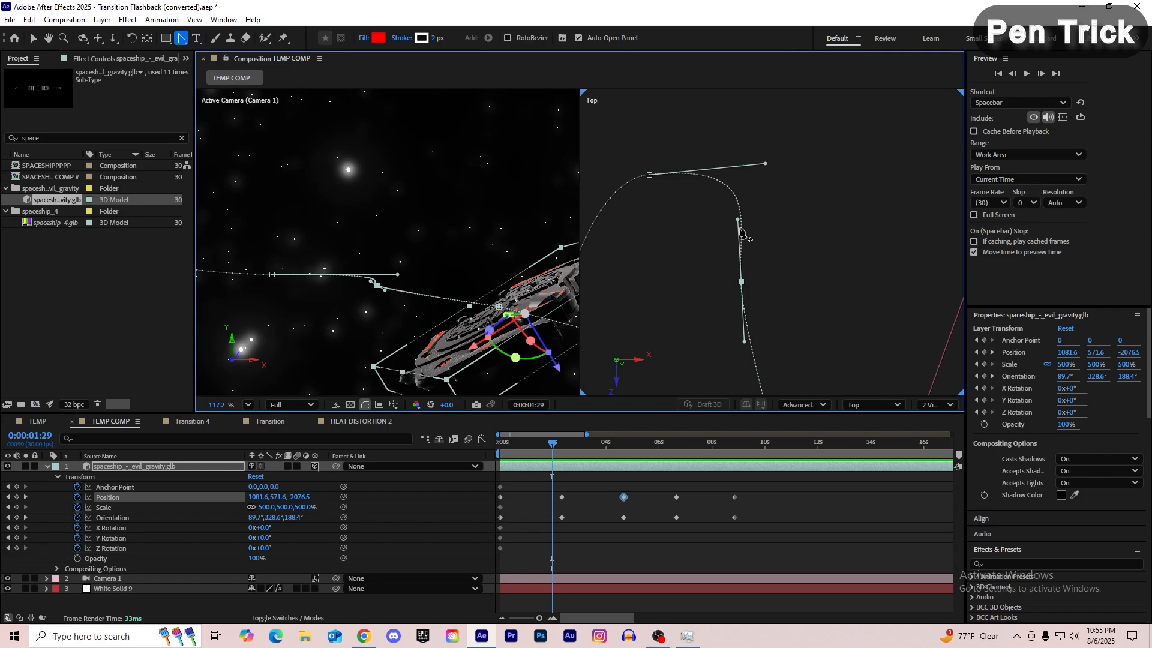
Step: Smooth the motion path at the 0:00:02:10 position keyframe and adjust its handle for a gentle bend
{"action": "scroll", "coordinate": [759, 248], "scroll_direction": "up", "scroll_amount": 2}
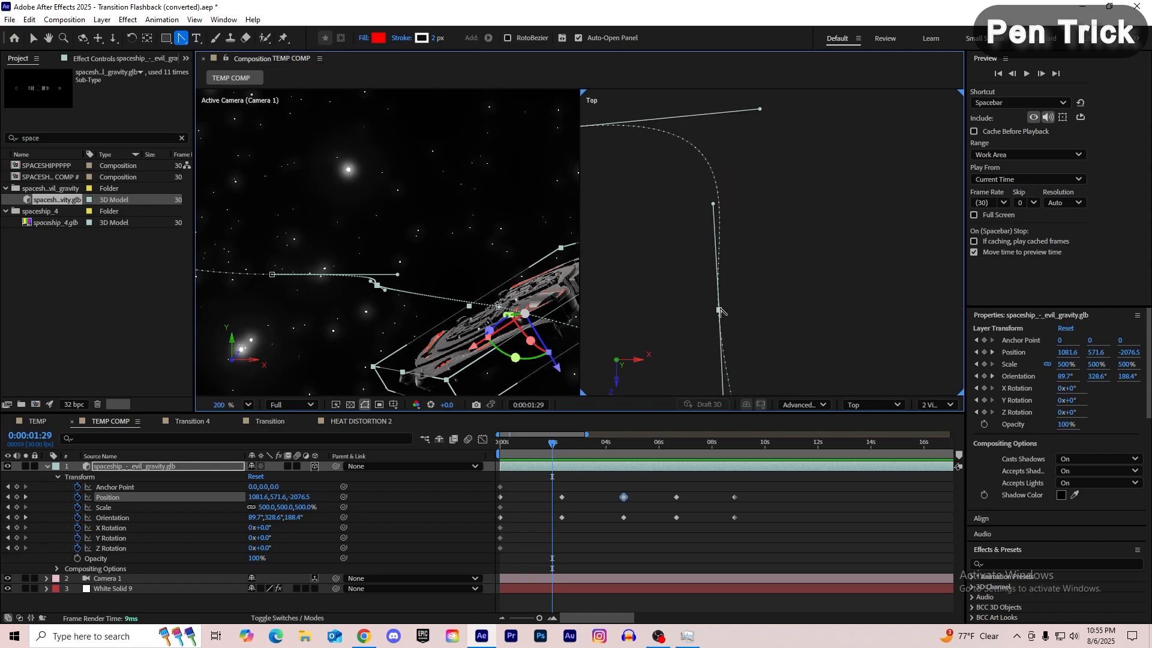
{"action": "left_click_drag", "start_coordinate": [759, 321], "coordinate": [765, 299]}
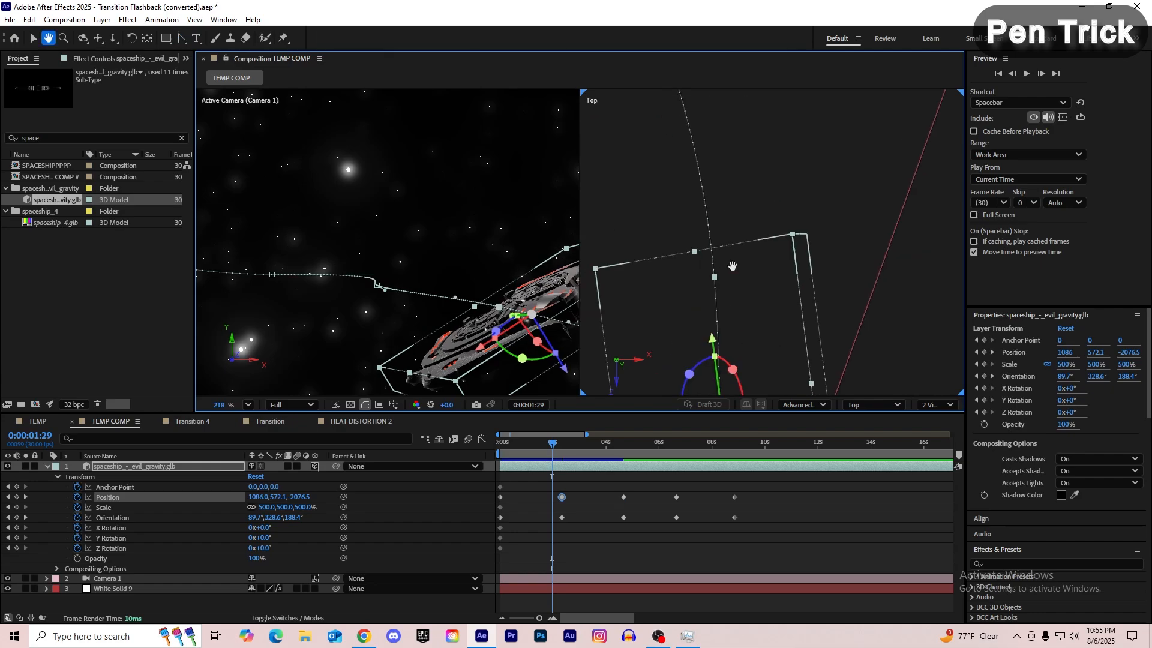
{"action": "left_click_drag", "start_coordinate": [732, 264], "coordinate": [758, 368]}
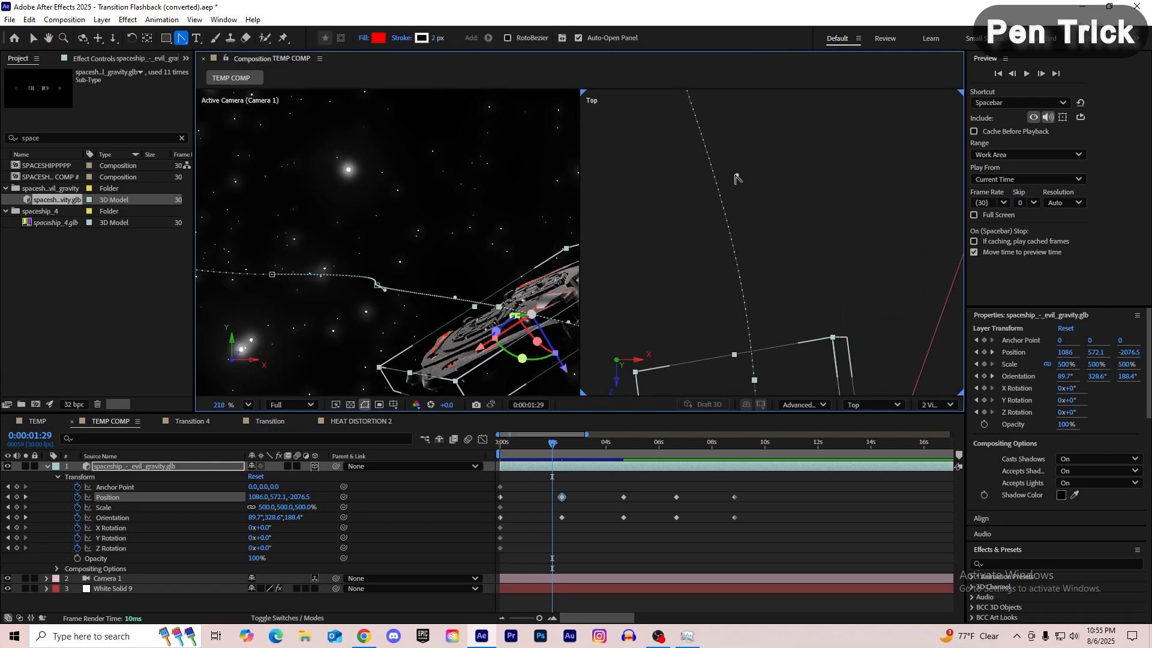
{"action": "left_click_drag", "start_coordinate": [737, 177], "coordinate": [726, 179]}
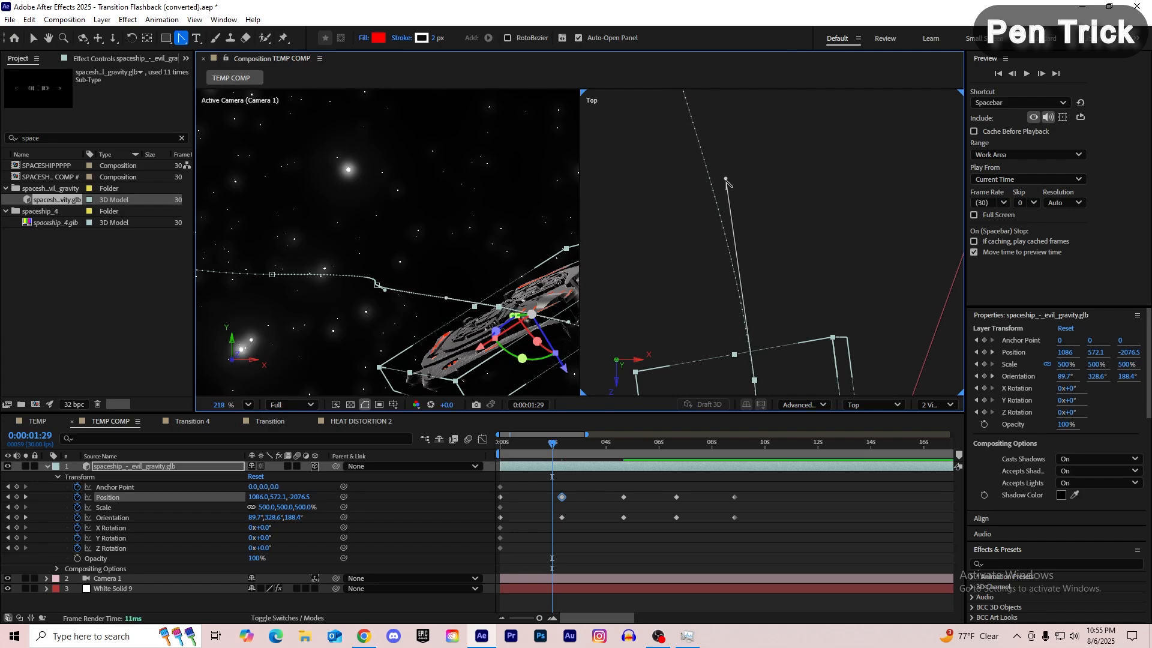
Step: Review the curved motion path in the Top view and preview the spaceship's animation from the start
{"action": "left_click_drag", "start_coordinate": [608, 491], "coordinate": [626, 524]}
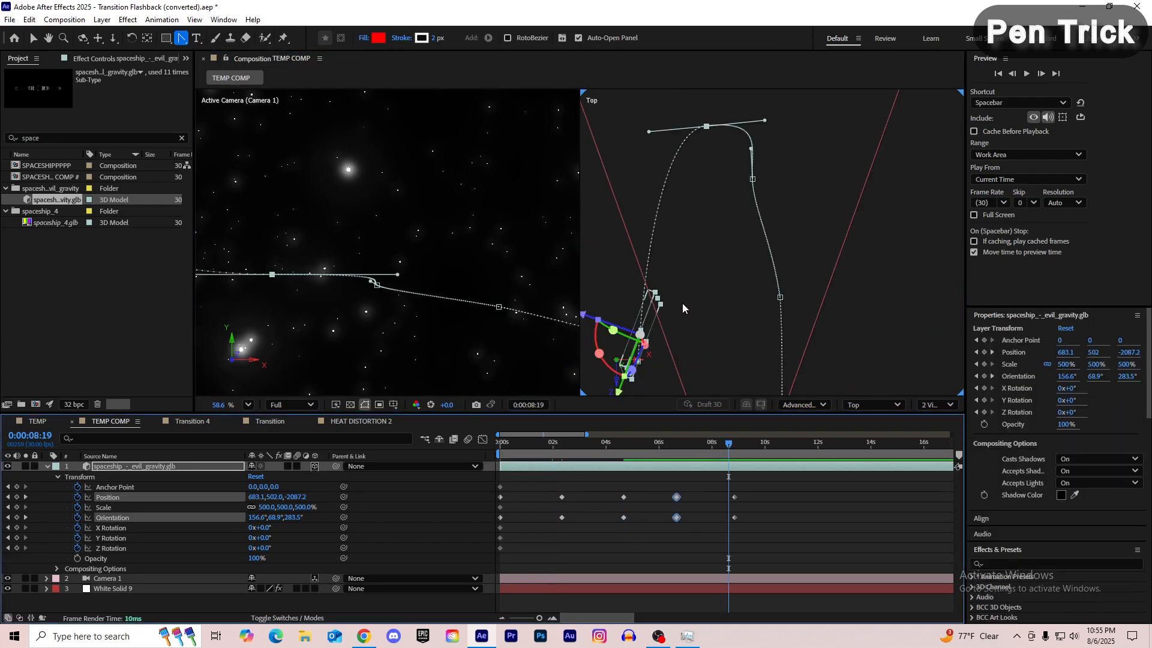
{"action": "left_click_drag", "start_coordinate": [684, 306], "coordinate": [714, 246]}
{"action": "scroll", "coordinate": [726, 308], "scroll_direction": "down", "scroll_amount": 3}
{"action": "scroll", "coordinate": [722, 252], "scroll_direction": "up", "scroll_amount": 3}
{"action": "key", "text": "g"}
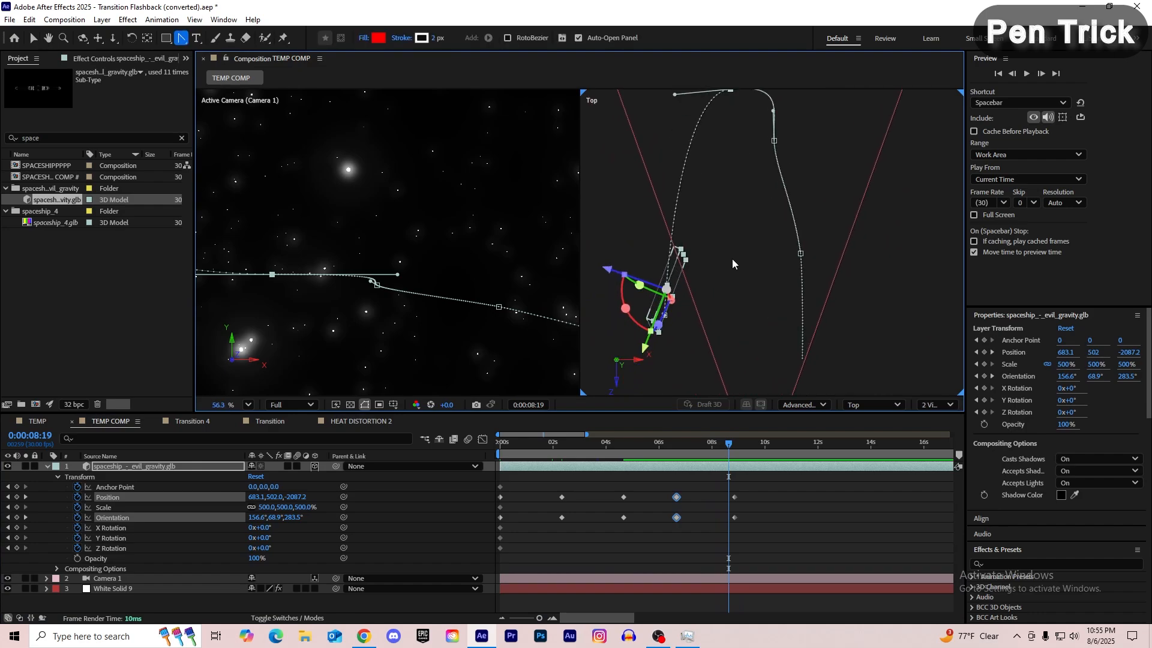
{"action": "key", "text": "space"}
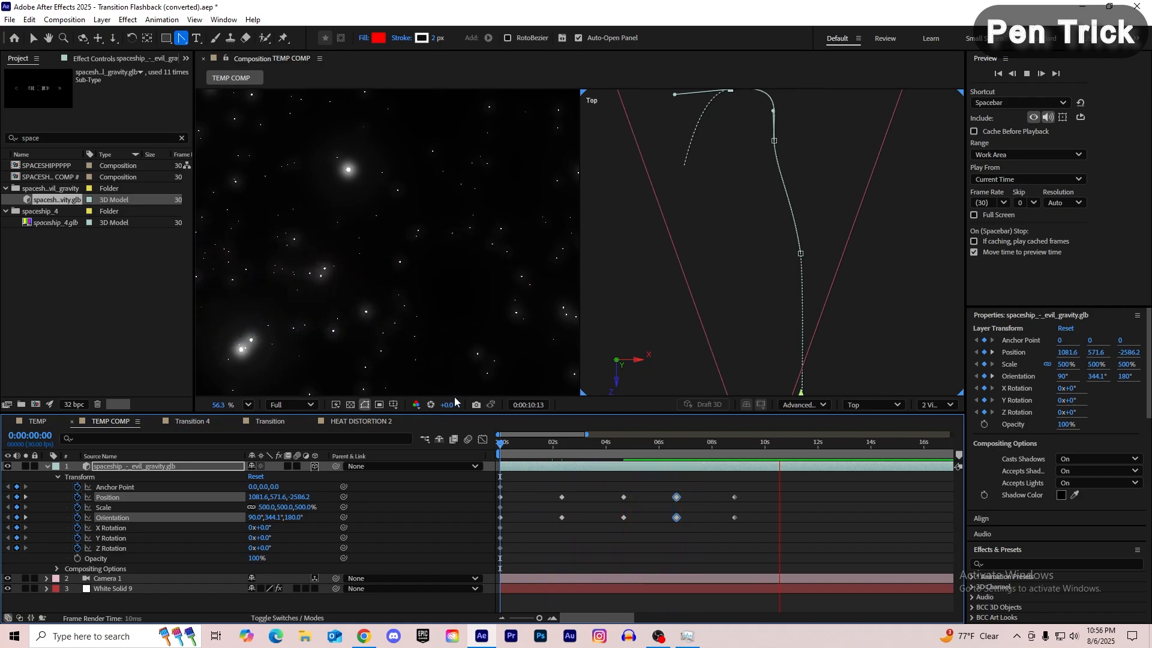
Step: Select all of the spaceship's transform keyframes and show them in the Graph Editor
{"action": "left_click", "coordinate": [772, 498]}
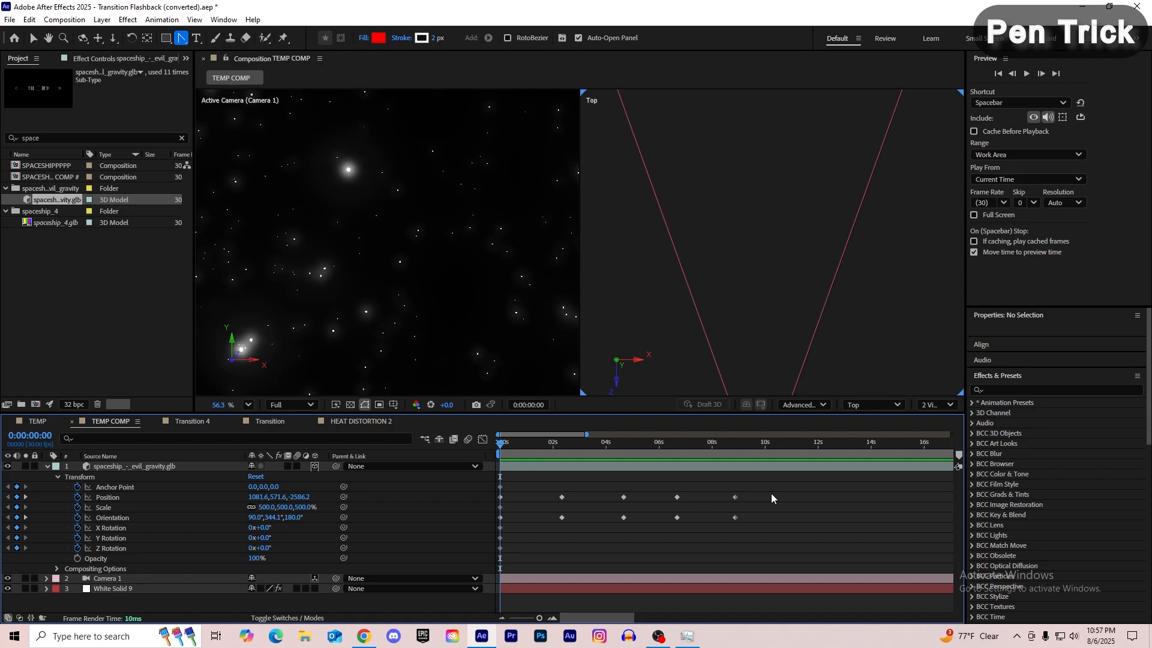
{"action": "left_click_drag", "start_coordinate": [772, 493], "coordinate": [470, 586]}
{"action": "left_click", "coordinate": [483, 440]}
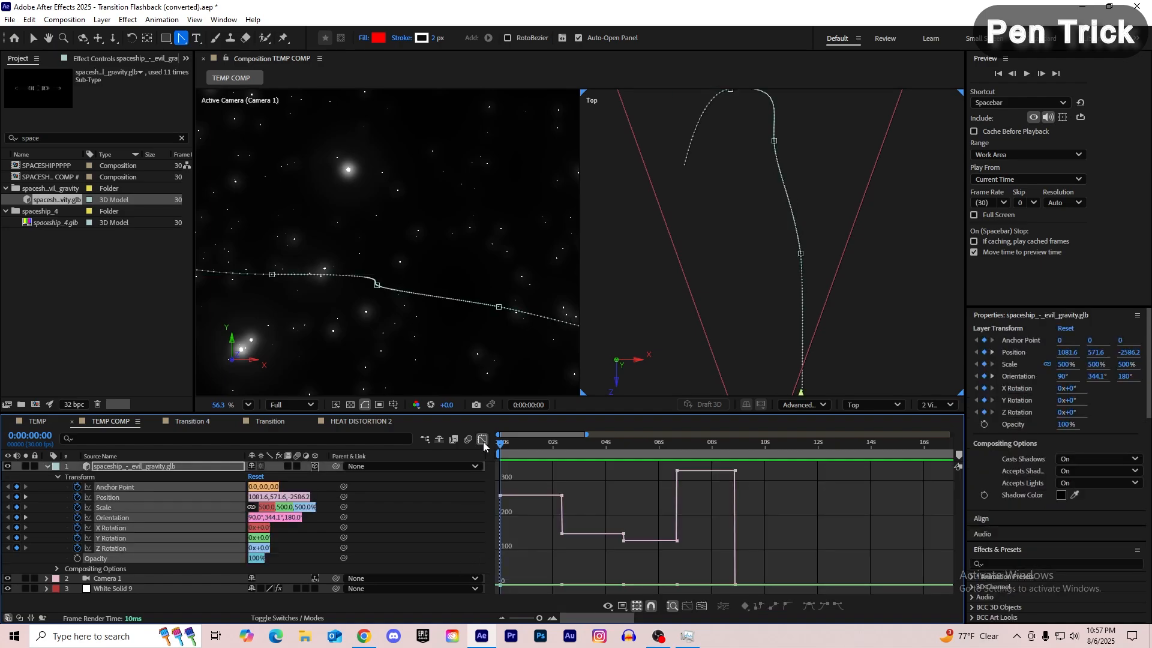
Step: Compare the spaceship's value graph with its speed graph and scrub the speed graph to 0:00:06:22
{"action": "right_click", "coordinate": [604, 498]}
{"action": "left_click", "coordinate": [662, 384]}
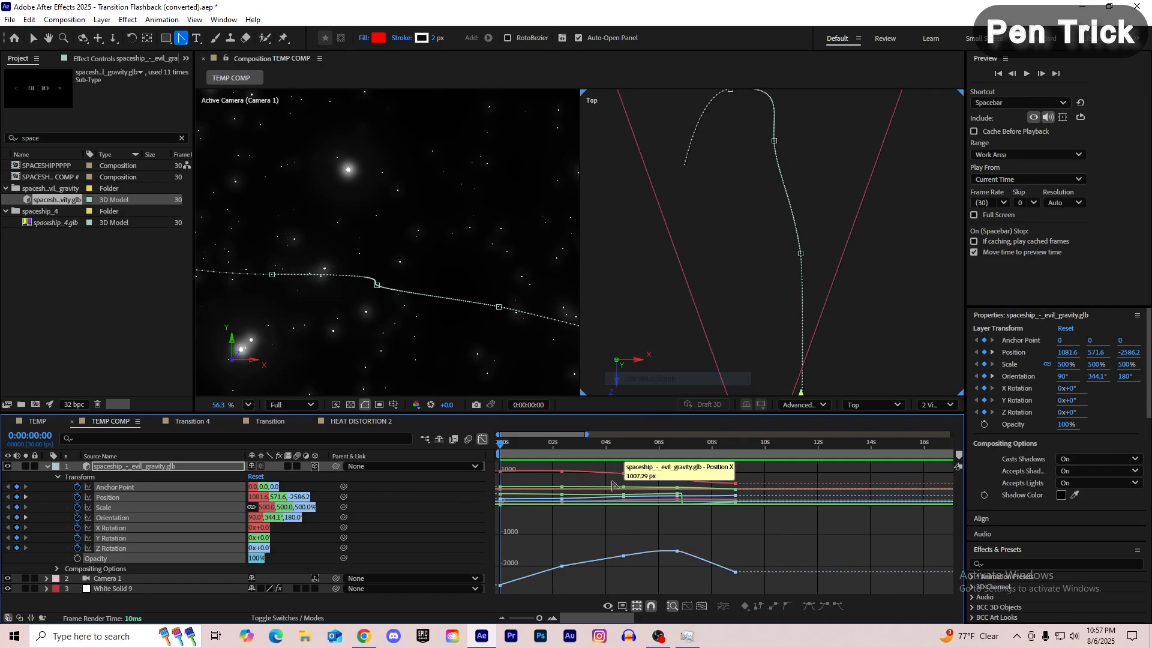
{"action": "right_click", "coordinate": [639, 526]}
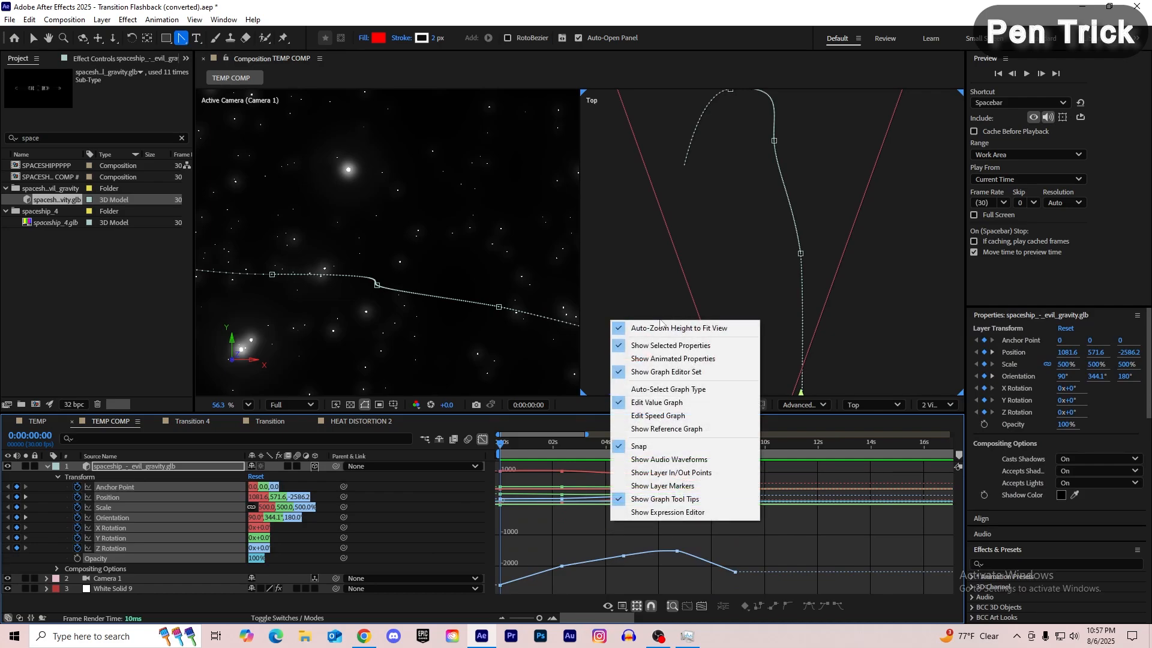
{"action": "left_click", "coordinate": [663, 429]}
{"action": "left_click_drag", "start_coordinate": [517, 446], "coordinate": [679, 464]}
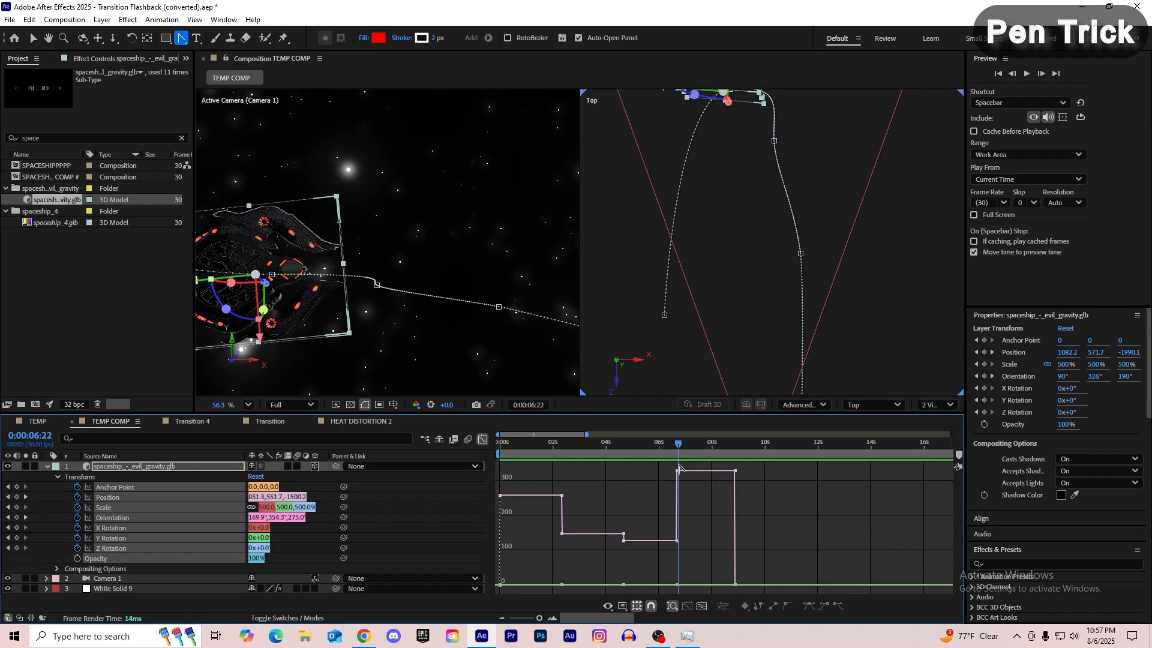
Step: Convert all of the spaceship's keyframes in the speed graph to Auto Bezier and preview the flight
{"action": "left_click_drag", "start_coordinate": [763, 472], "coordinate": [496, 569]}
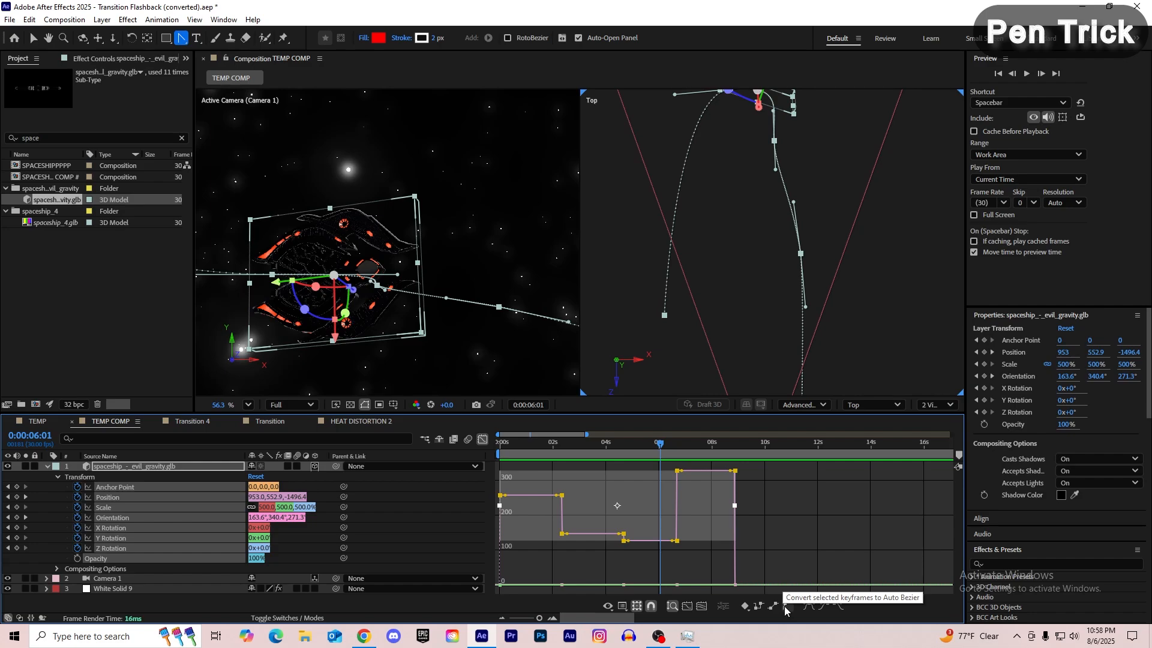
{"action": "left_click", "coordinate": [786, 606]}
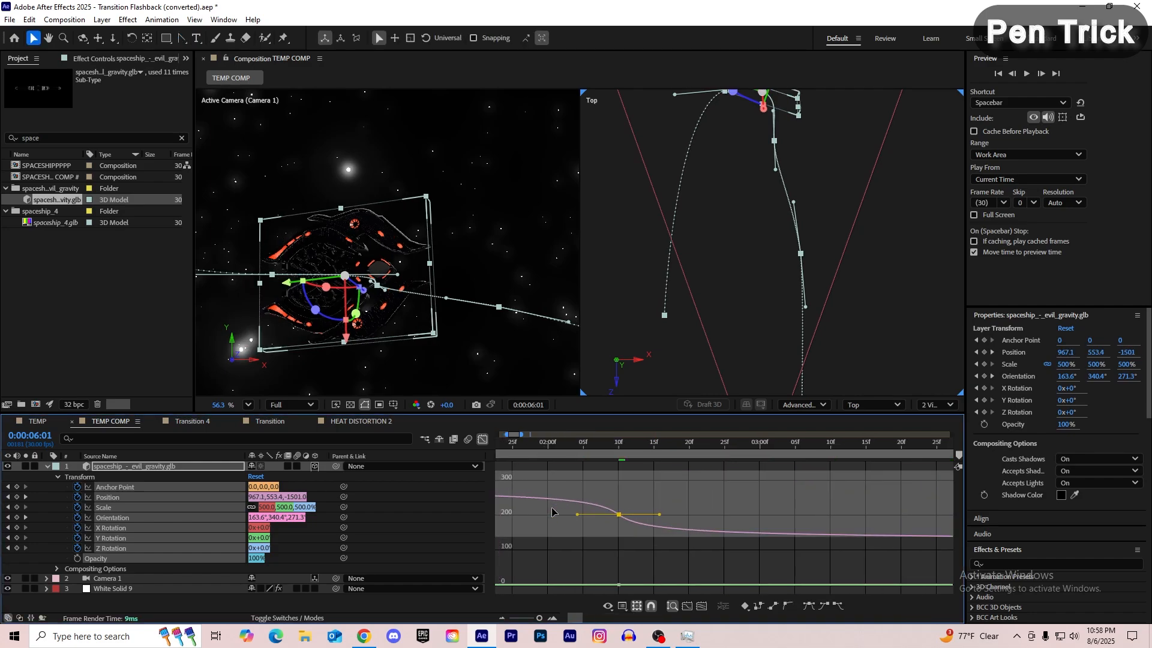
{"action": "mouse_move", "coordinate": [554, 460]}
{"action": "left_mouse_down"}
{"action": "mouse_move", "coordinate": [540, 462]}
{"action": "mouse_move", "coordinate": [861, 464]}
{"action": "mouse_move", "coordinate": [584, 471]}
{"action": "mouse_move", "coordinate": [593, 451]}
{"action": "mouse_move", "coordinate": [674, 451]}
{"action": "mouse_move", "coordinate": [555, 450]}
{"action": "left_mouse_up"}
{"action": "key", "text": "semicolon"}
{"action": "key", "text": "ctrl+z"}
{"action": "key", "text": "space"}
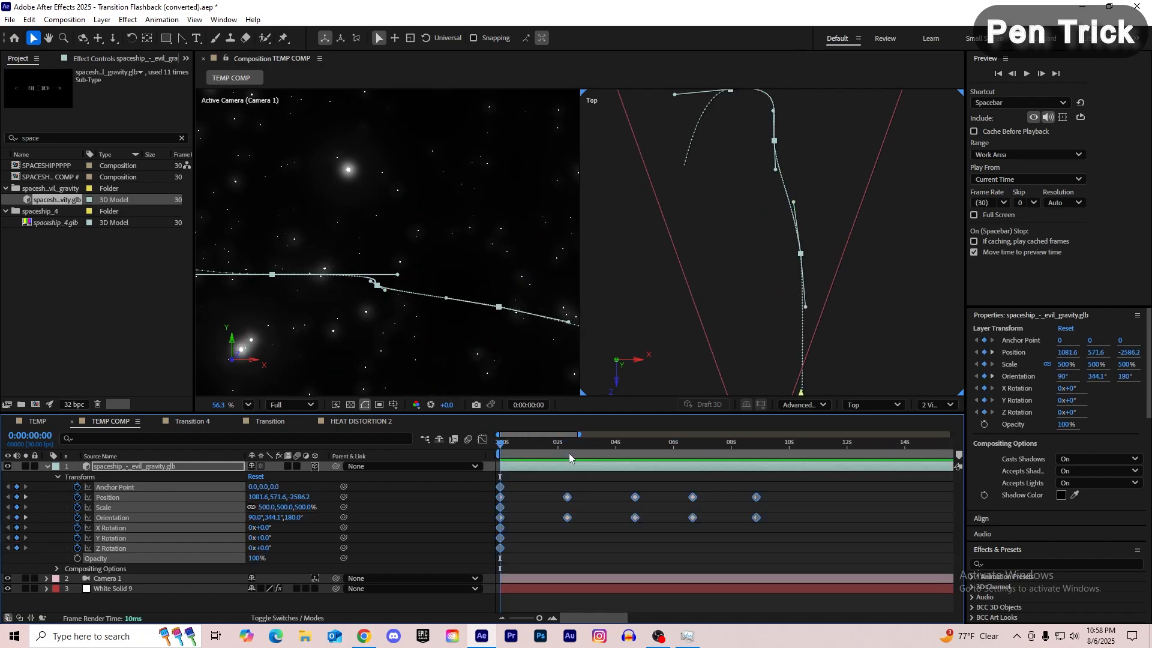
Step: Review the spaceship's smoothed speed curves in the Graph Editor, return to the keyframe timeline and preview the flight again
{"action": "key", "text": "shift+F3"}
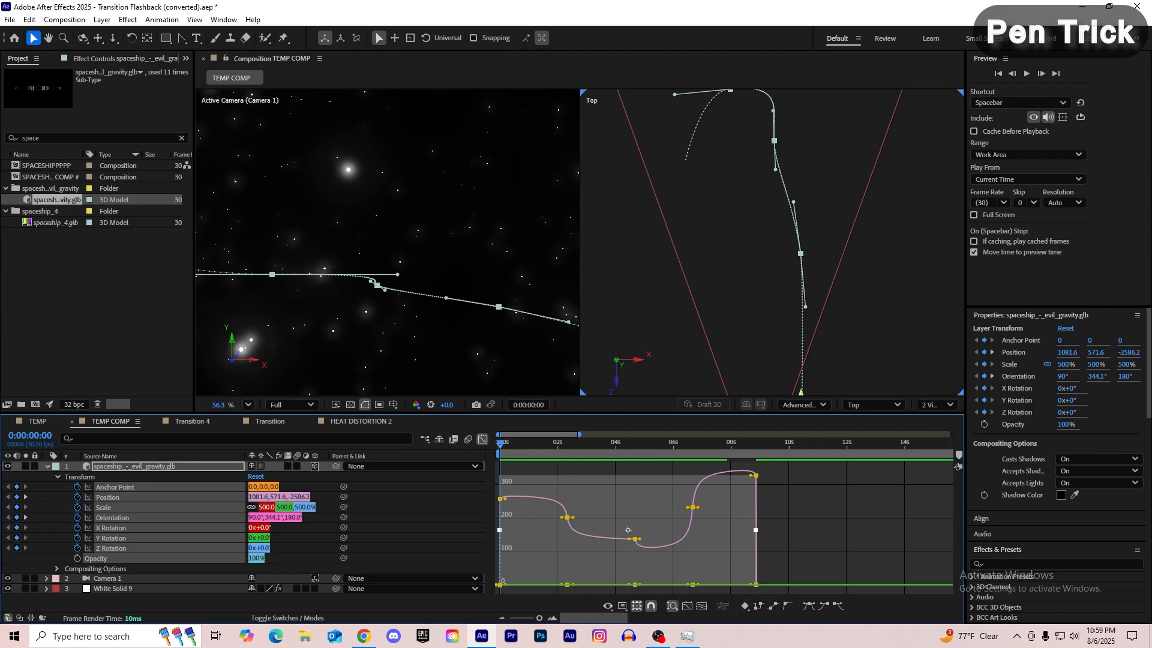
{"action": "key", "text": "alt+Tab"}
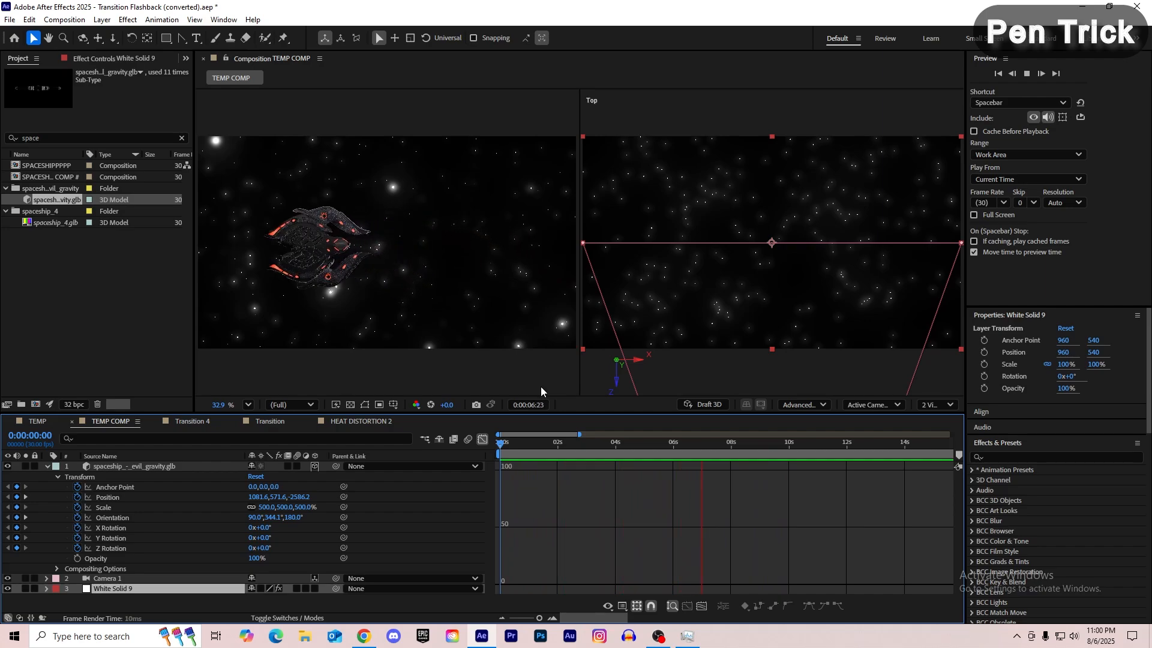
{"action": "left_click", "coordinate": [483, 439]}
{"action": "left_click_drag", "start_coordinate": [728, 494], "coordinate": [670, 521]}
{"action": "left_click_drag", "start_coordinate": [667, 444], "coordinate": [661, 449]}
{"action": "key", "text": "space"}
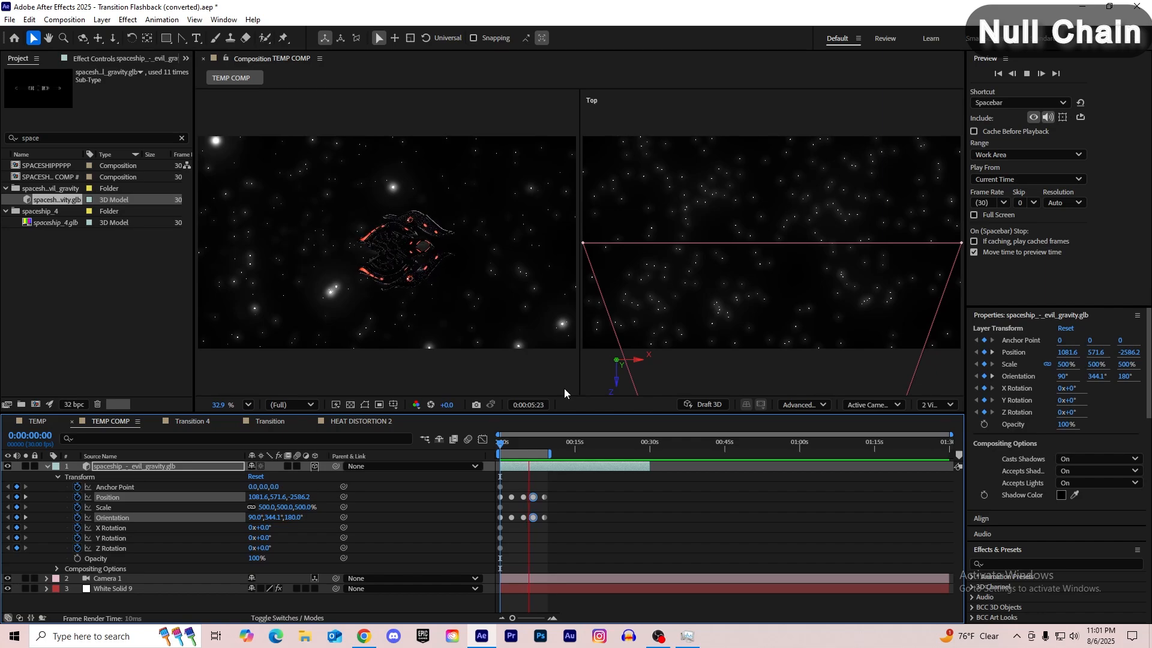
{"action": "key", "text": "space"}
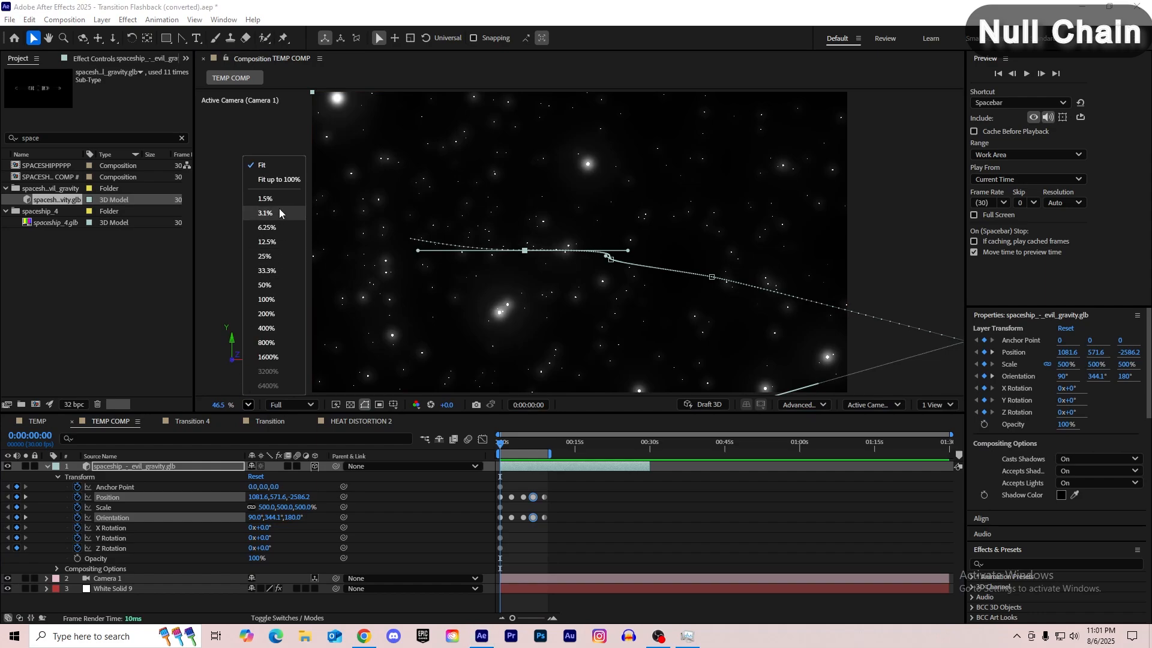
Step: Show the composition in a single view and create a one-node camera named Camera 1 with the 50mm preset
{"action": "left_click", "coordinate": [596, 265]}
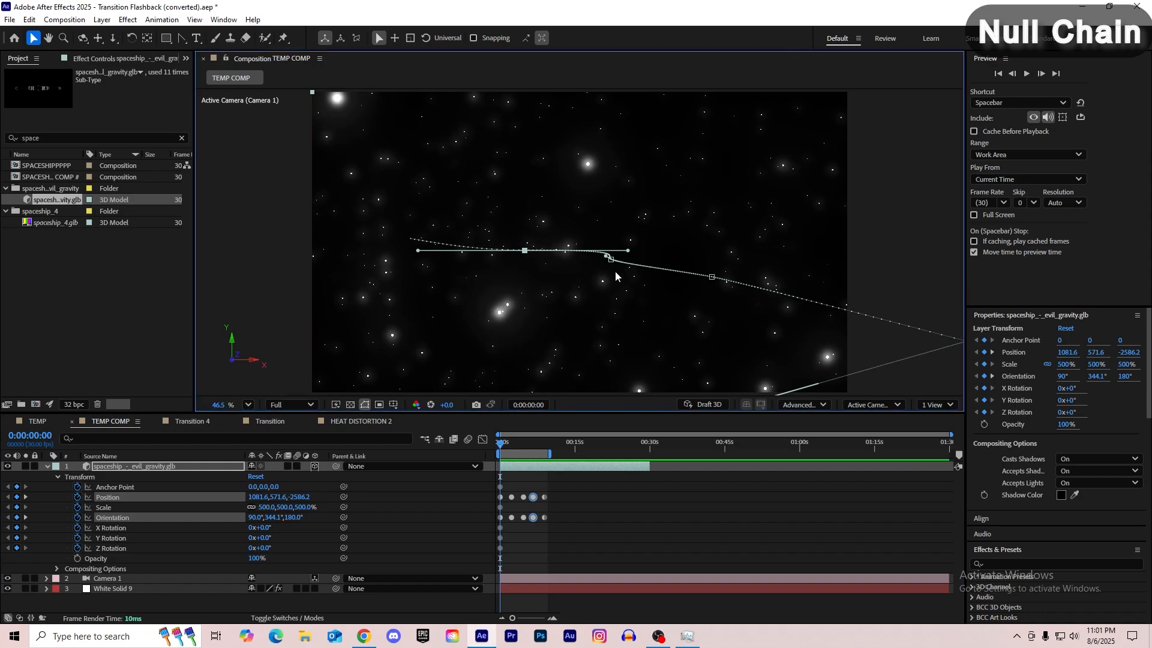
{"action": "scroll", "coordinate": [596, 267], "scroll_direction": "down", "scroll_amount": 3}
{"action": "scroll", "coordinate": [577, 300], "scroll_direction": "up", "scroll_amount": 1}
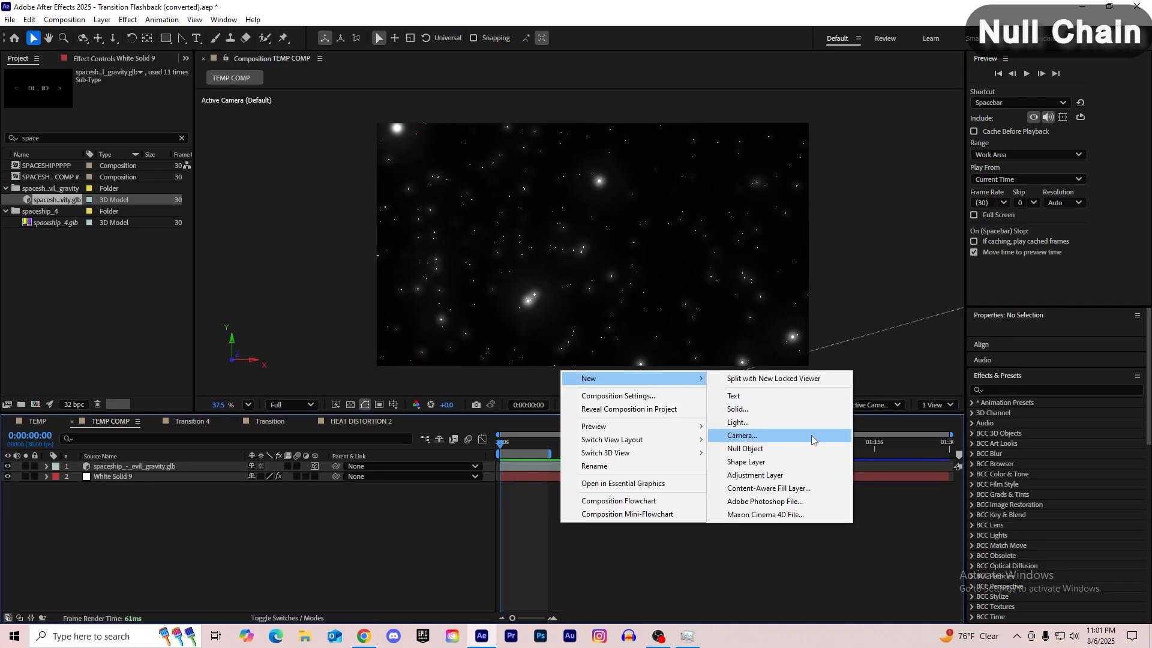
{"action": "left_click", "coordinate": [812, 440]}
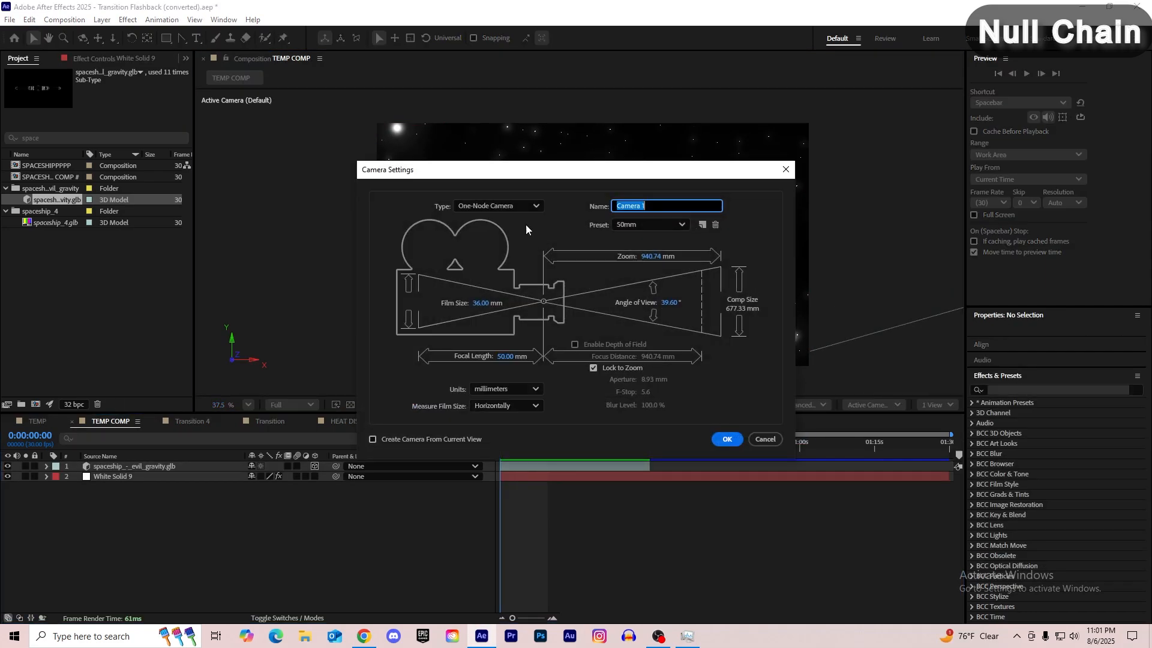
{"action": "left_click_drag", "start_coordinate": [565, 175], "coordinate": [896, 273]}
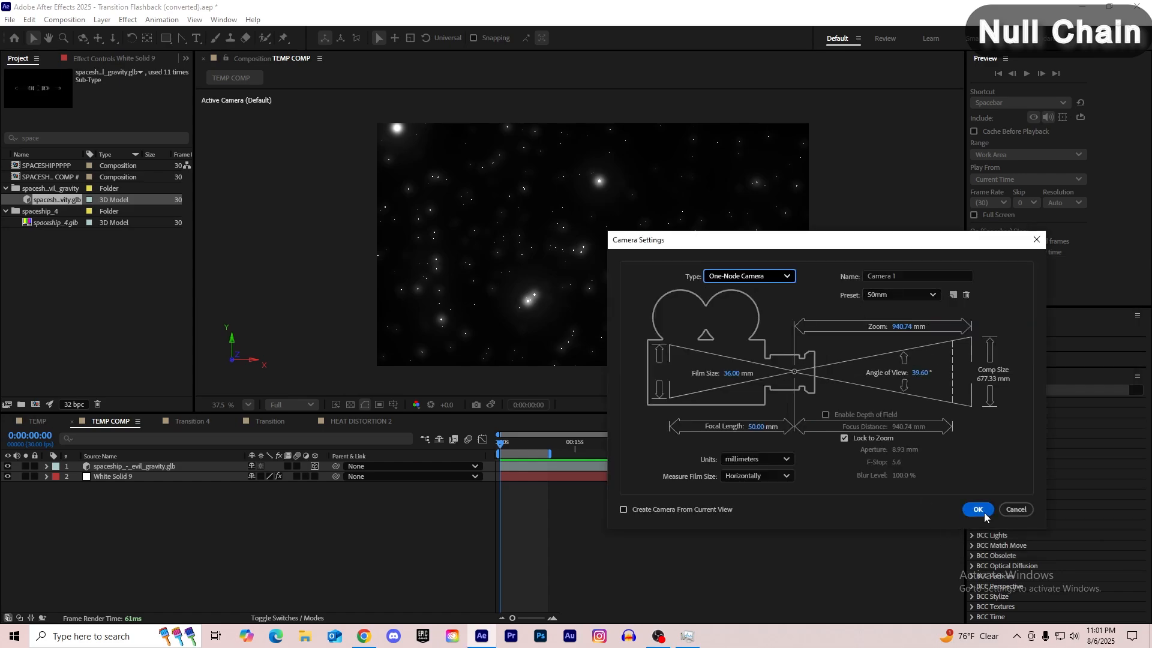
{"action": "left_click", "coordinate": [978, 508]}
{"action": "mouse_move", "coordinate": [538, 297]}
{"action": "left_mouse_down"}
{"action": "mouse_move", "coordinate": [539, 316]}
{"action": "mouse_move", "coordinate": [525, 288]}
{"action": "left_mouse_up"}
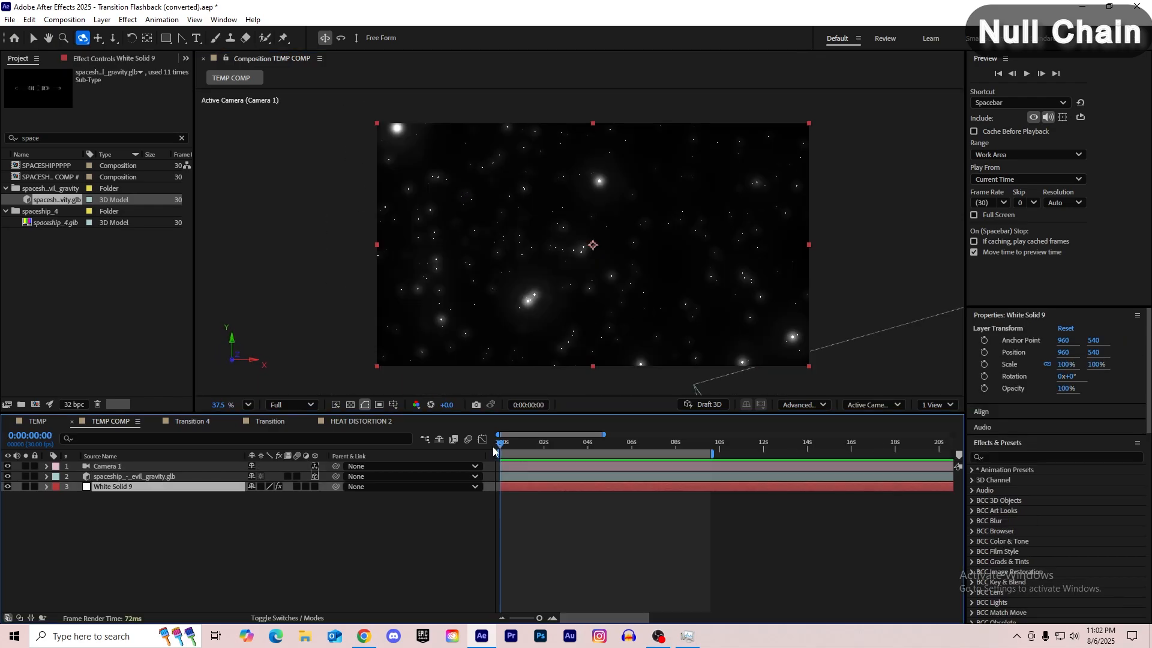
Step: Place the Camera 1 layer at the end of the layer stack and add a null object directly above it
{"action": "left_click", "coordinate": [552, 466]}
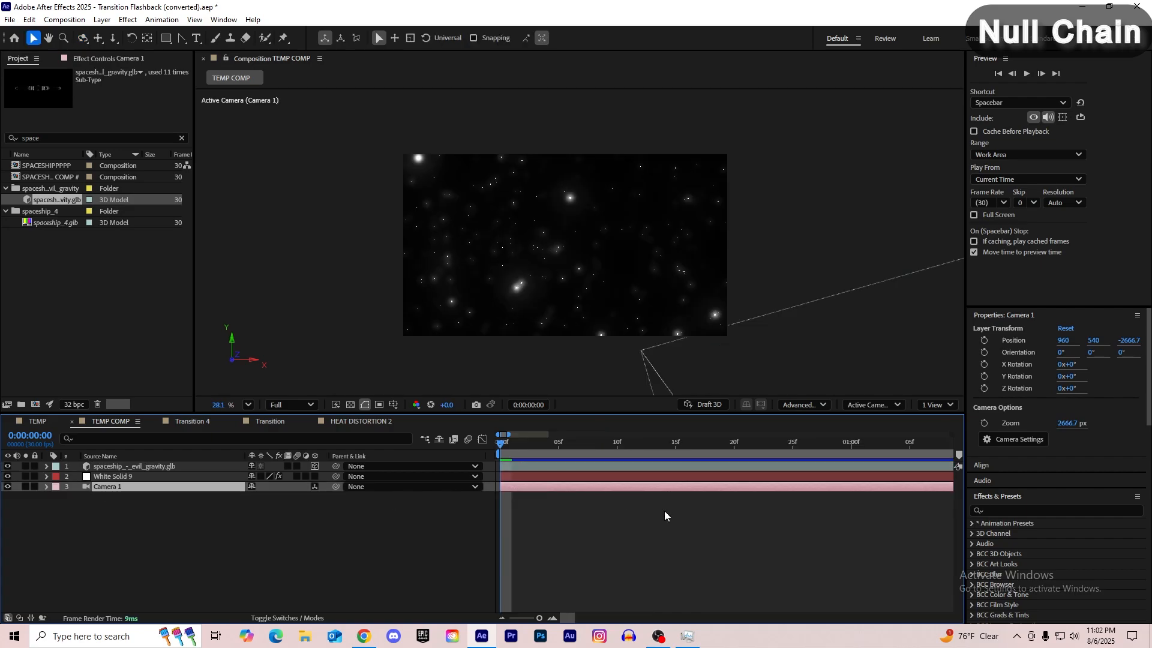
{"action": "right_click", "coordinate": [571, 528]}
{"action": "mouse_move", "coordinate": [625, 384]}
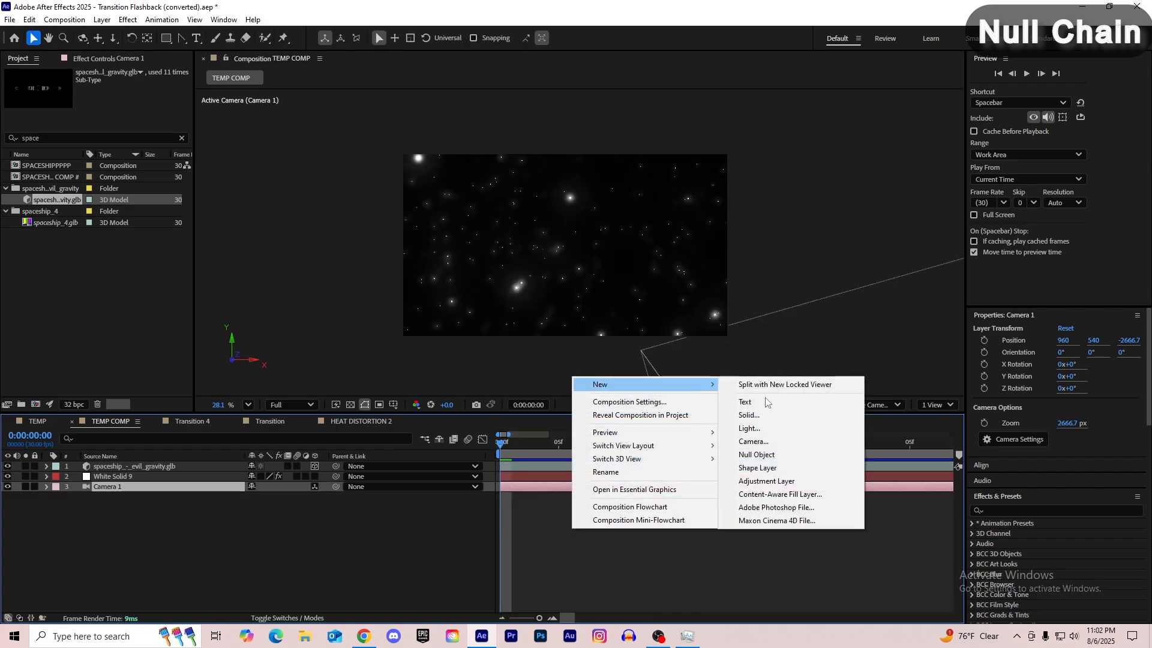
{"action": "left_click", "coordinate": [804, 455]}
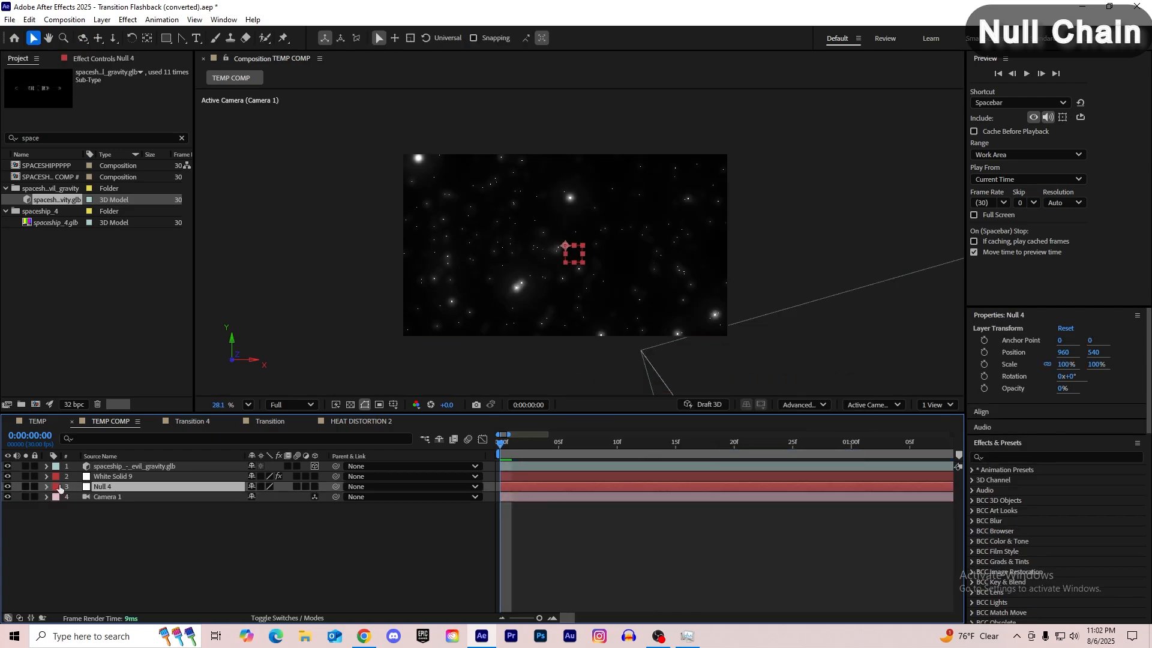
Step: Change the label color of the White Solid 9 layer to yellow
{"action": "left_click", "coordinate": [114, 476]}
{"action": "left_click", "coordinate": [56, 476]}
{"action": "left_click", "coordinate": [80, 287]}
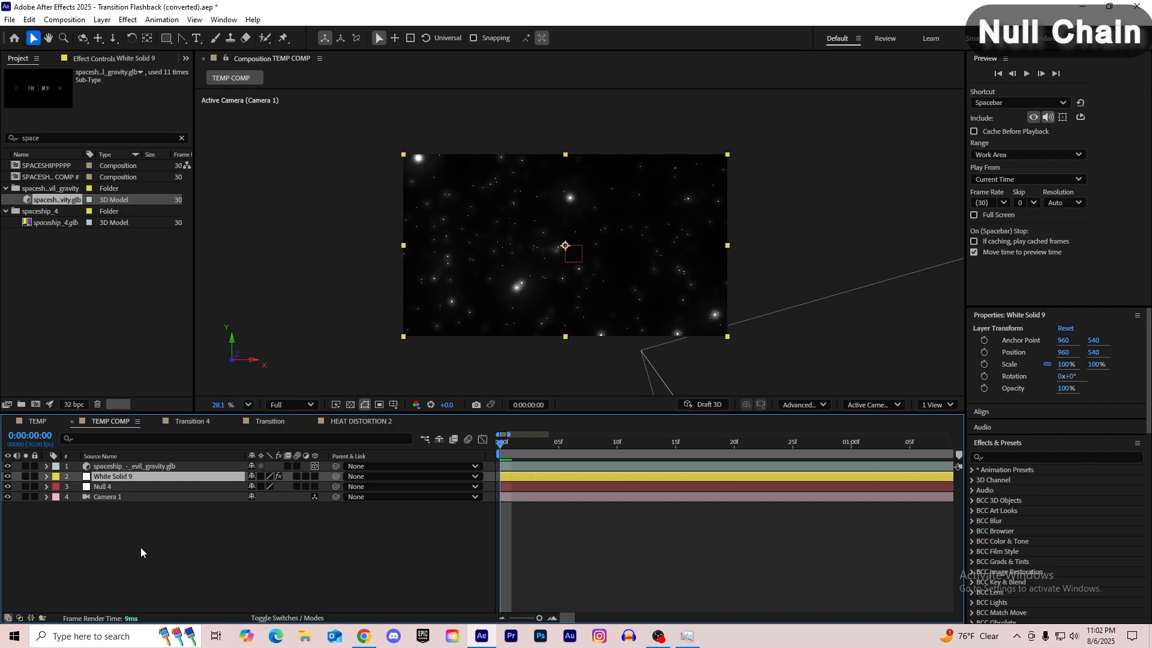
Step: Parent the Camera 1 layer to Null 4
{"action": "left_click", "coordinate": [214, 548]}
{"action": "left_click", "coordinate": [102, 486]}
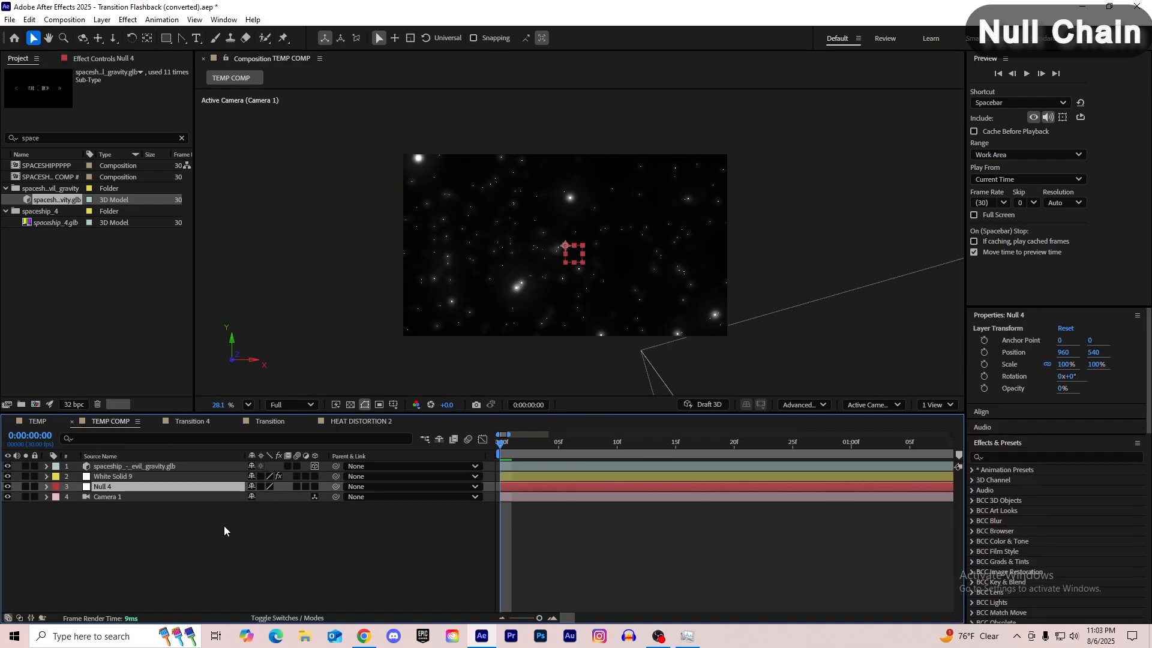
{"action": "left_click_drag", "start_coordinate": [336, 497], "coordinate": [103, 484]}
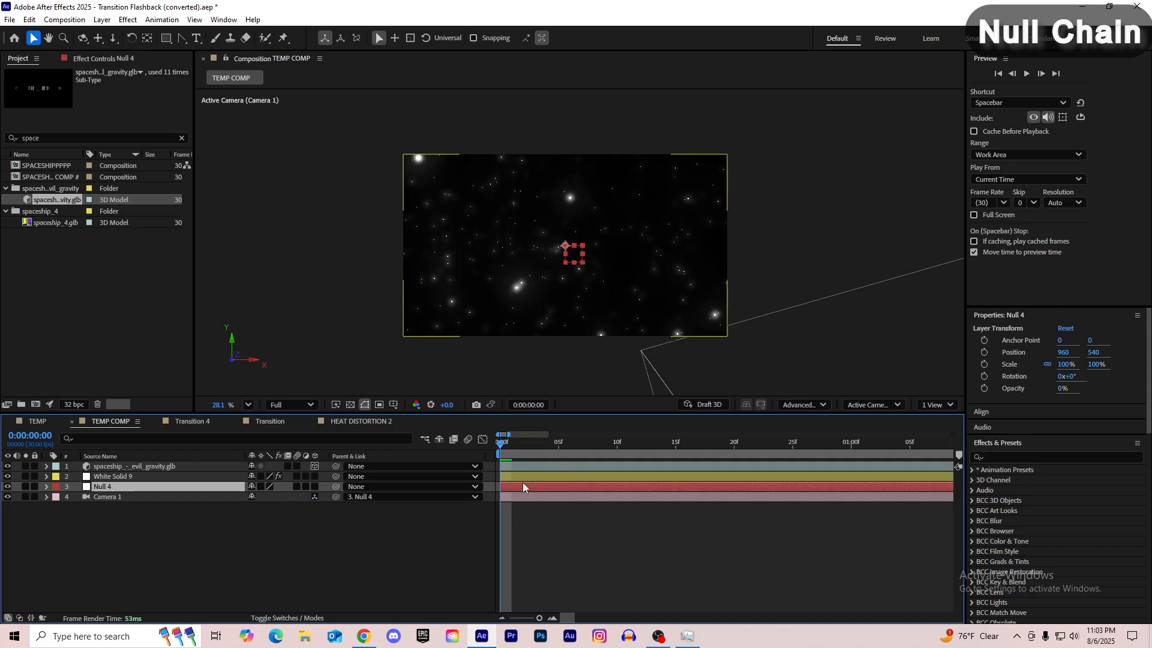
Step: Make Null 4 a 3D layer so it can move the parented camera in depth
{"action": "key", "text": "p"}
{"action": "left_click_drag", "start_coordinate": [259, 496], "coordinate": [421, 492]}
{"action": "key", "text": "ctrl+z"}
{"action": "key", "text": "F4"}
{"action": "left_click", "coordinate": [321, 610]}
{"action": "key", "text": "F4"}
{"action": "left_click", "coordinate": [314, 487]}
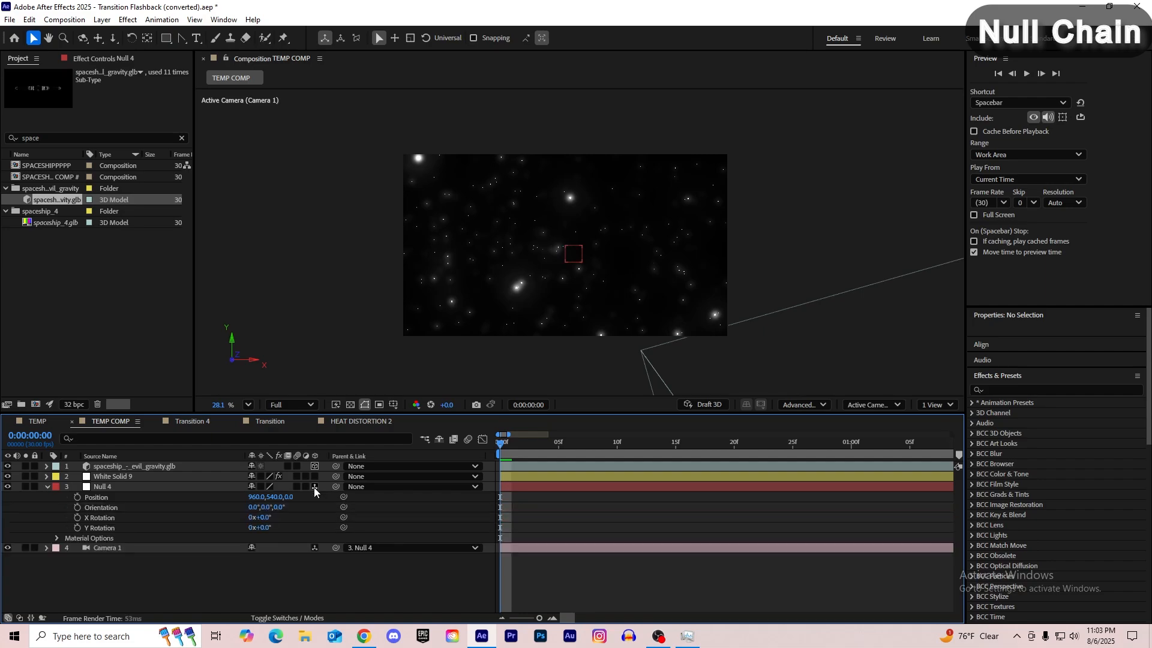
{"action": "key", "text": "equal"}
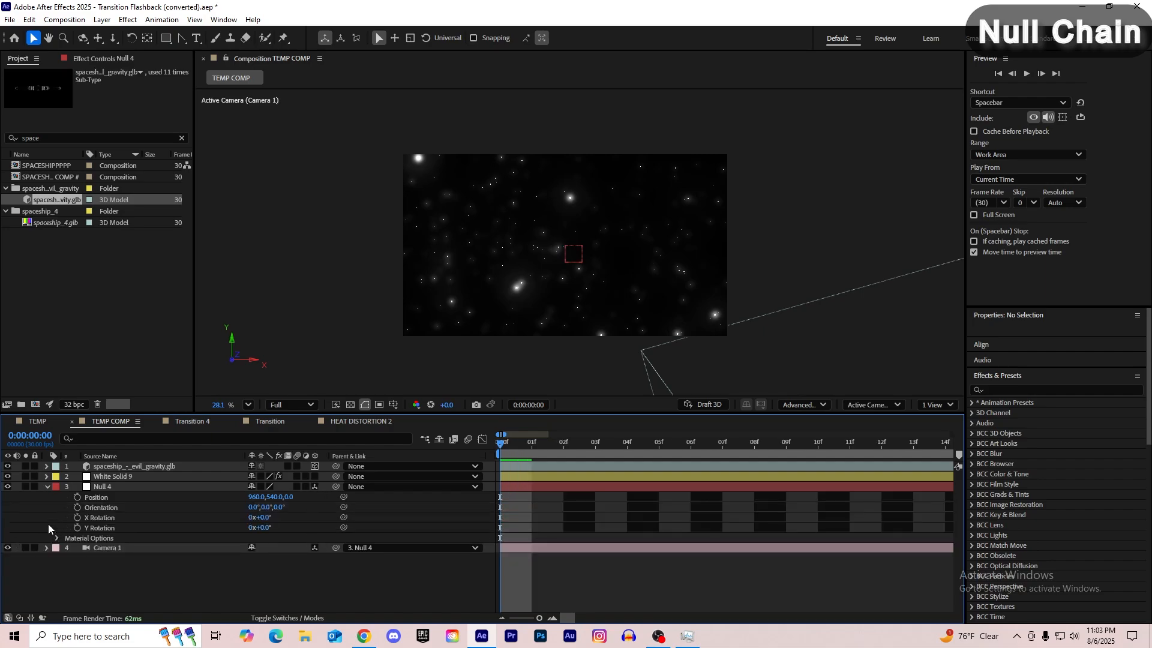
Step: Expand Null 4's Transform properties and enable keyframing for all of them, from Anchor Point to Opacity, at 0:00:00:00
{"action": "left_click", "coordinate": [47, 486]}
{"action": "left_click", "coordinate": [46, 487]}
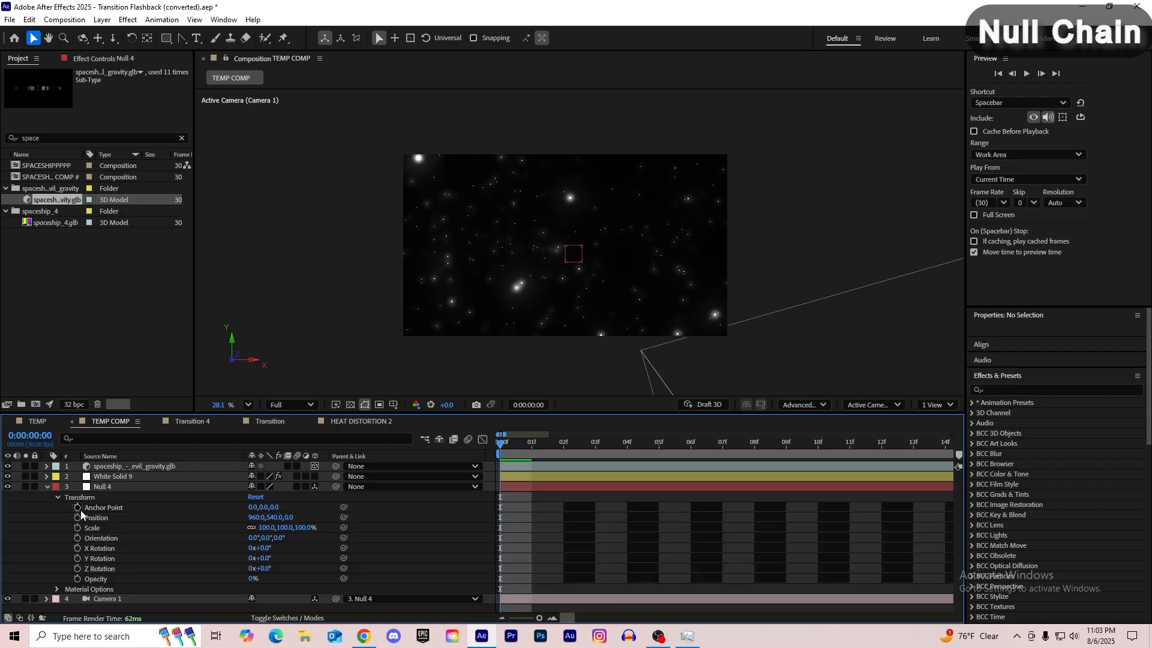
{"action": "left_click_drag", "start_coordinate": [77, 519], "coordinate": [79, 567]}
{"action": "left_click", "coordinate": [80, 567]}
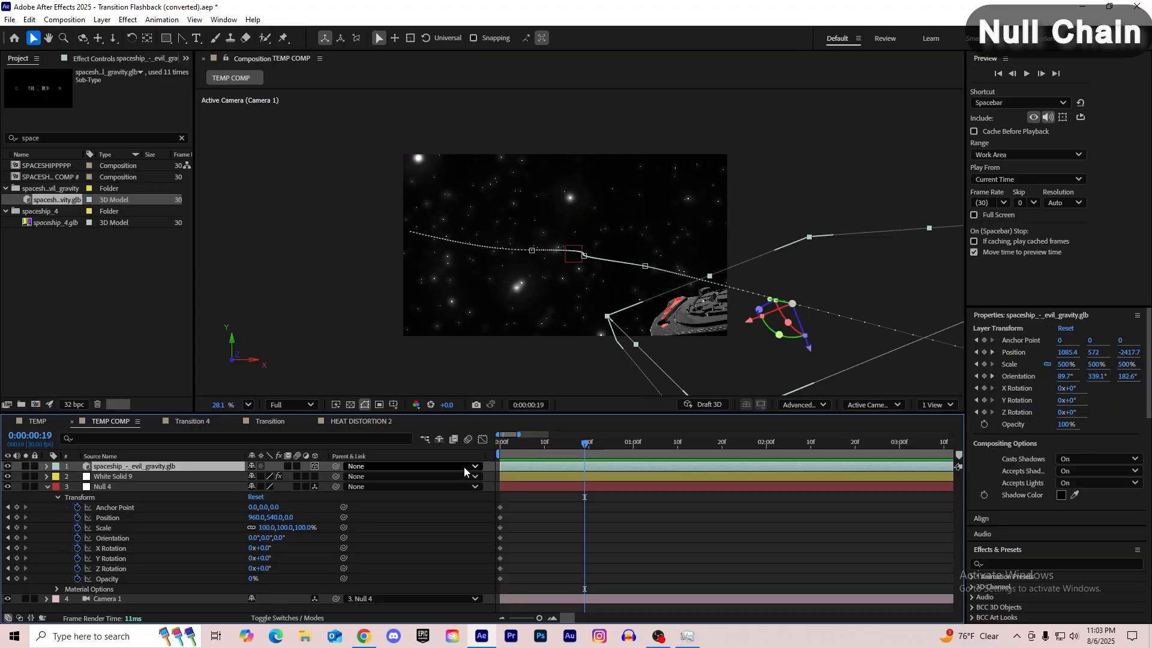
Step: Reveal the spaceship's keyframes across the timeline and move the current time to 0:00:03:27
{"action": "key", "text": "u"}
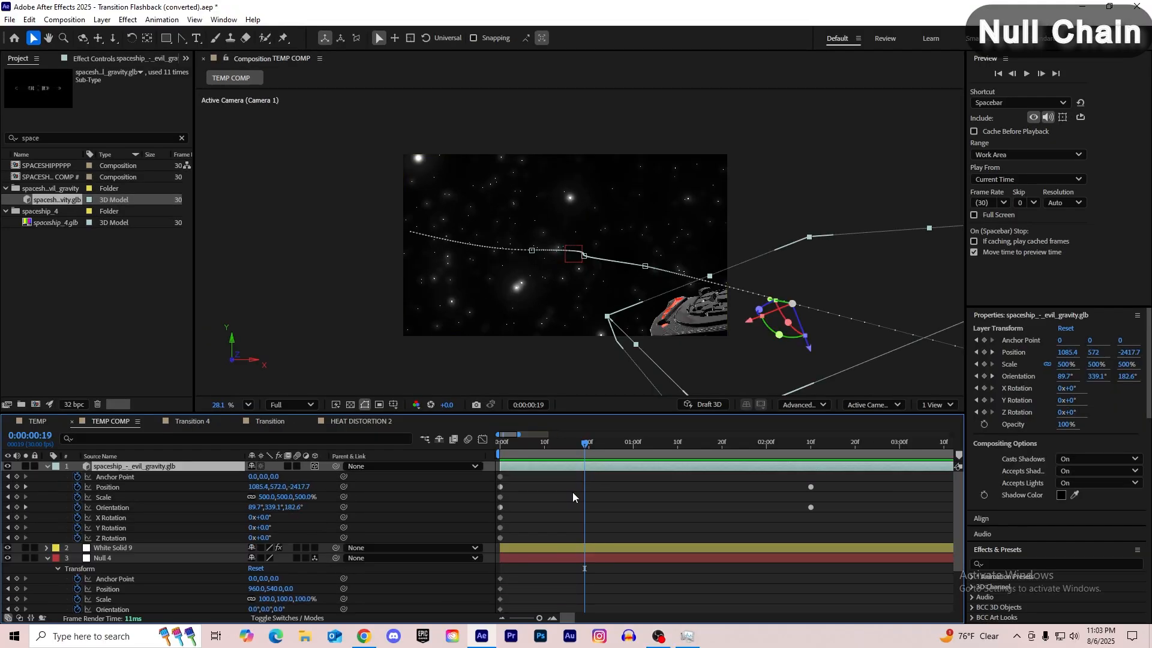
{"action": "key", "text": "minus"}
{"action": "key", "text": "minus"}
{"action": "scroll", "coordinate": [577, 507], "scroll_direction": "down", "scroll_amount": 2}
{"action": "scroll", "coordinate": [516, 516], "scroll_direction": "up", "scroll_amount": 2}
{"action": "scroll", "coordinate": [520, 520], "scroll_direction": "left", "scroll_amount": 2}
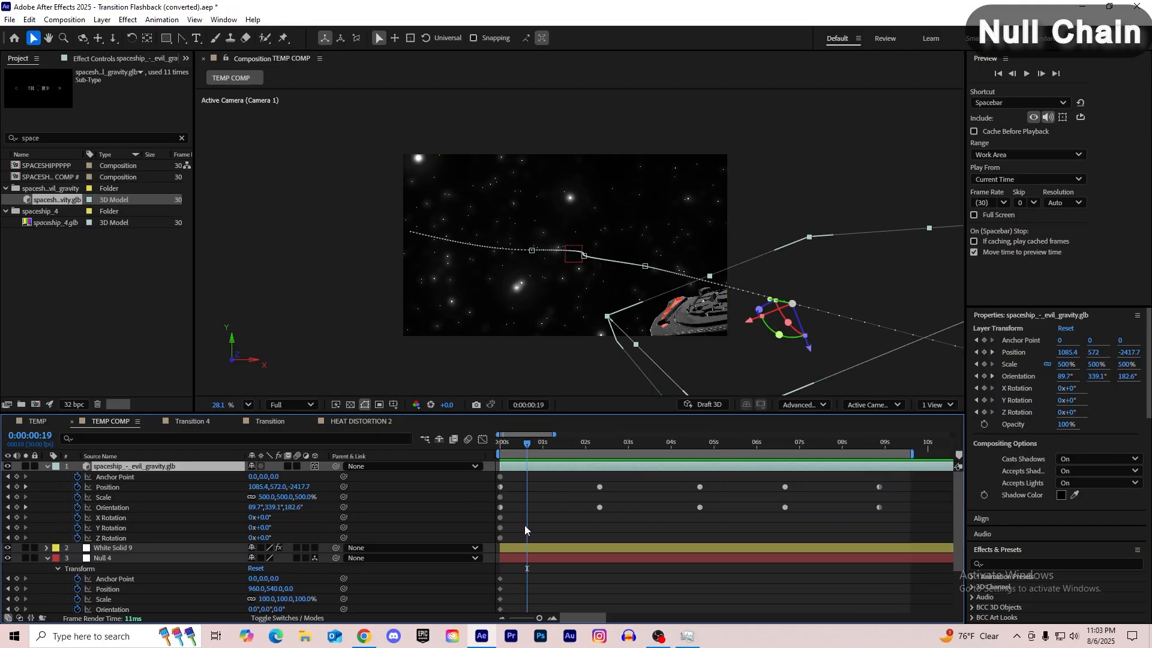
{"action": "scroll", "coordinate": [528, 531], "scroll_direction": "down", "scroll_amount": 2}
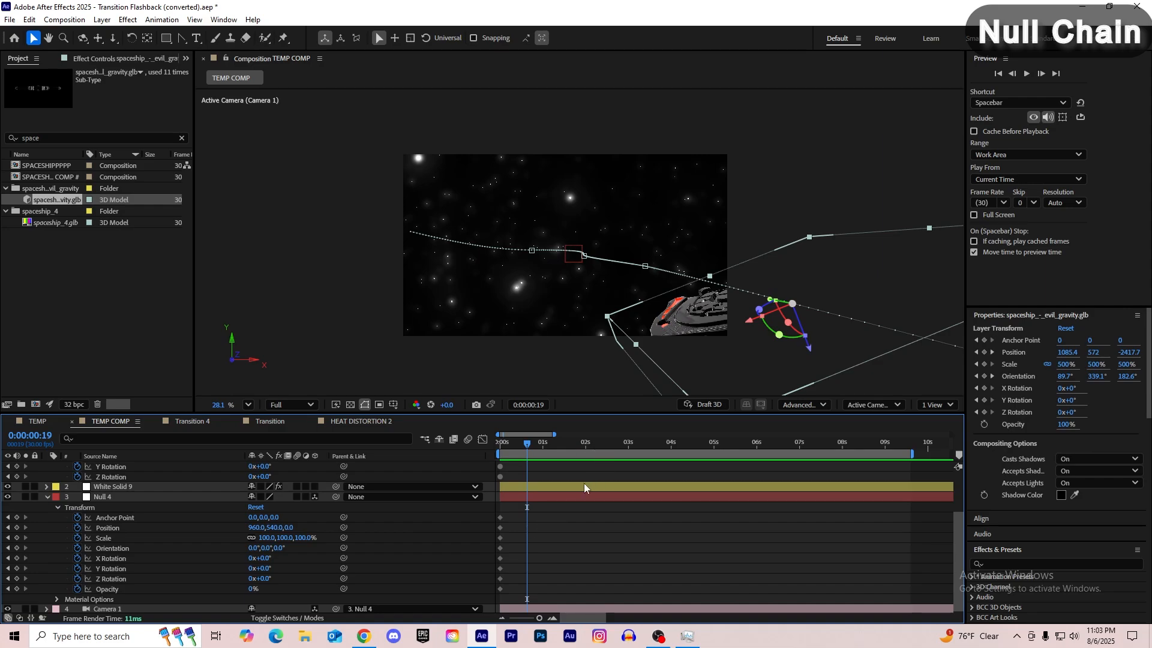
{"action": "scroll", "coordinate": [583, 492], "scroll_direction": "up", "scroll_amount": 2}
{"action": "left_click", "coordinate": [601, 445]}
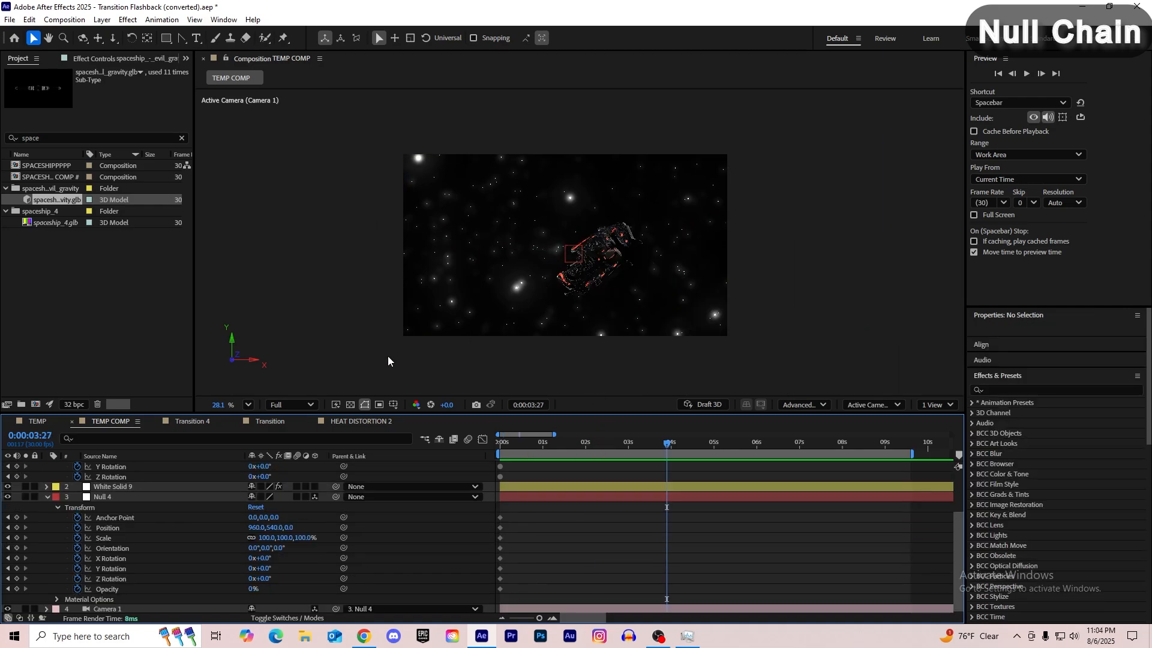
Step: Fit the composition in the viewer and turn off Null 4's visibility
{"action": "left_click", "coordinate": [247, 404]}
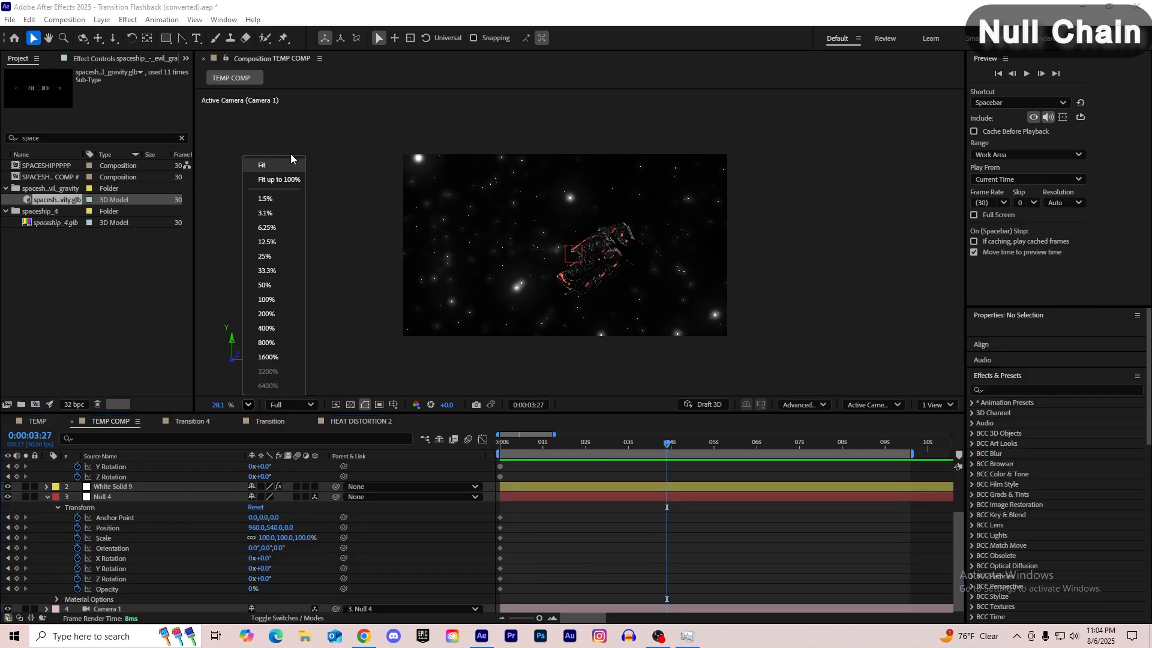
{"action": "left_click", "coordinate": [281, 173]}
{"action": "scroll", "coordinate": [16, 563], "scroll_direction": "up", "scroll_amount": 2}
{"action": "left_click", "coordinate": [7, 558]}
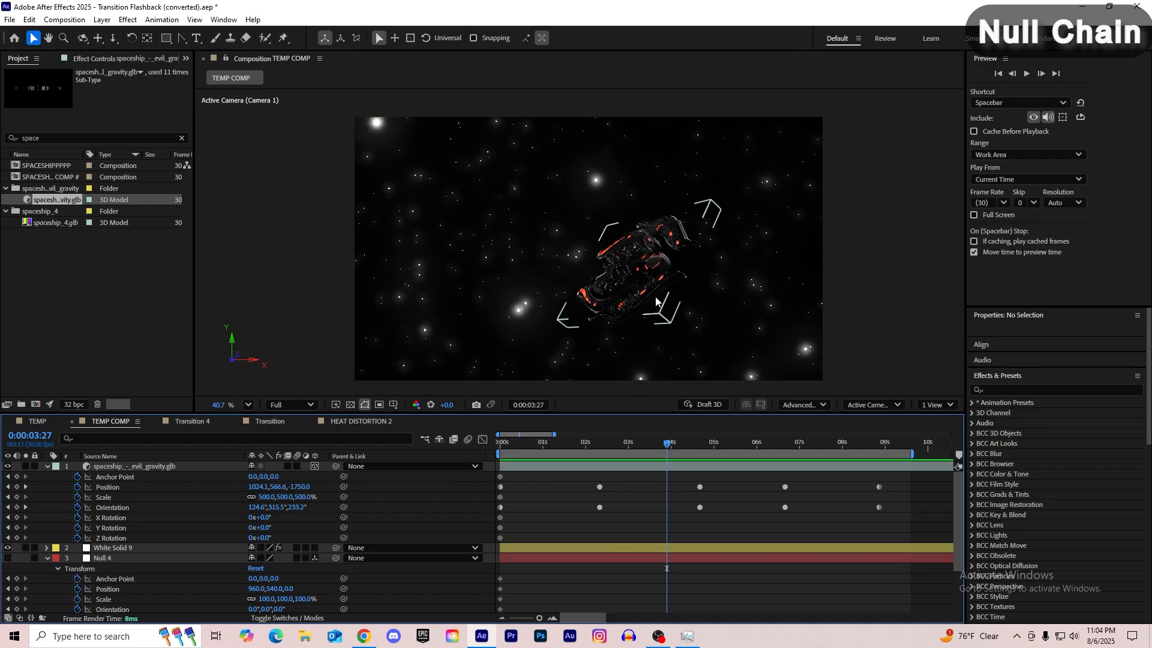
Step: Try moving Null 4 forward along Z to about 343 at 0:00:03:27 and undo the trial transform changes
{"action": "left_click", "coordinate": [150, 559]}
{"action": "scroll", "coordinate": [198, 507], "scroll_direction": "down", "scroll_amount": 2}
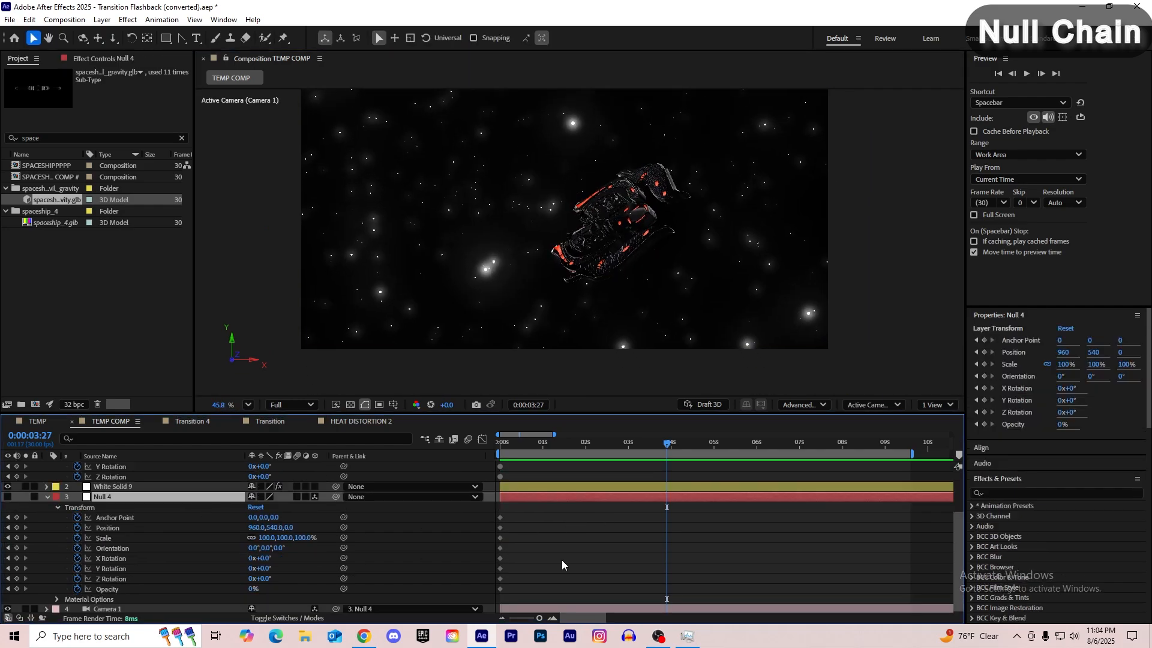
{"action": "left_click_drag", "start_coordinate": [289, 528], "coordinate": [524, 551]}
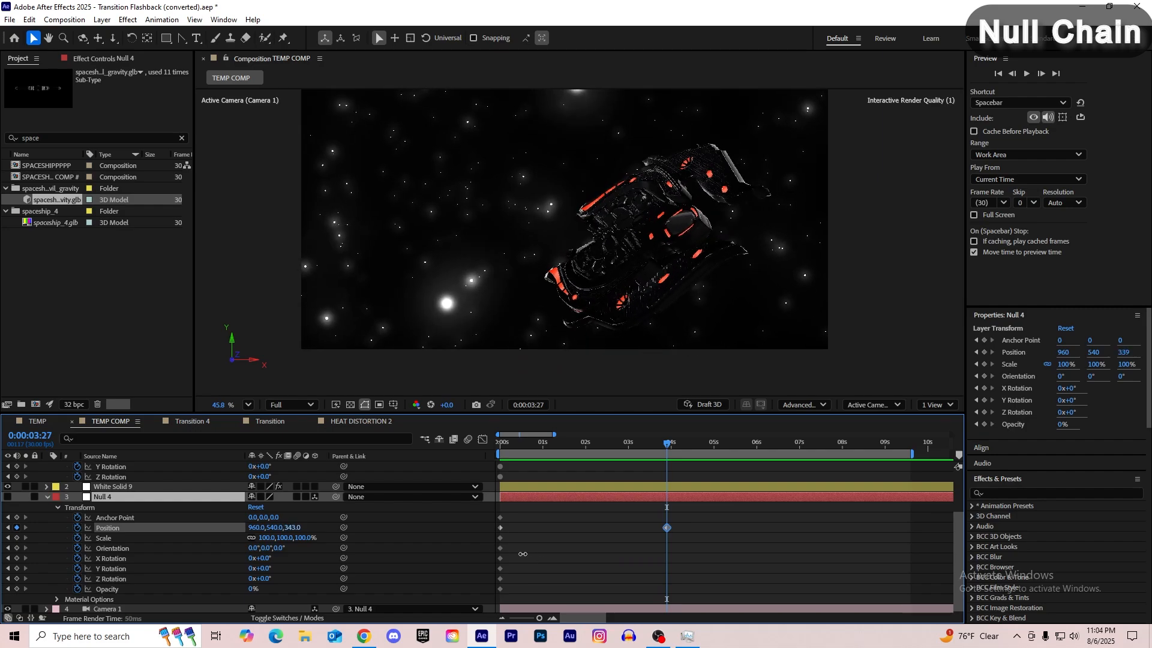
{"action": "key", "text": "ctrl+z"}
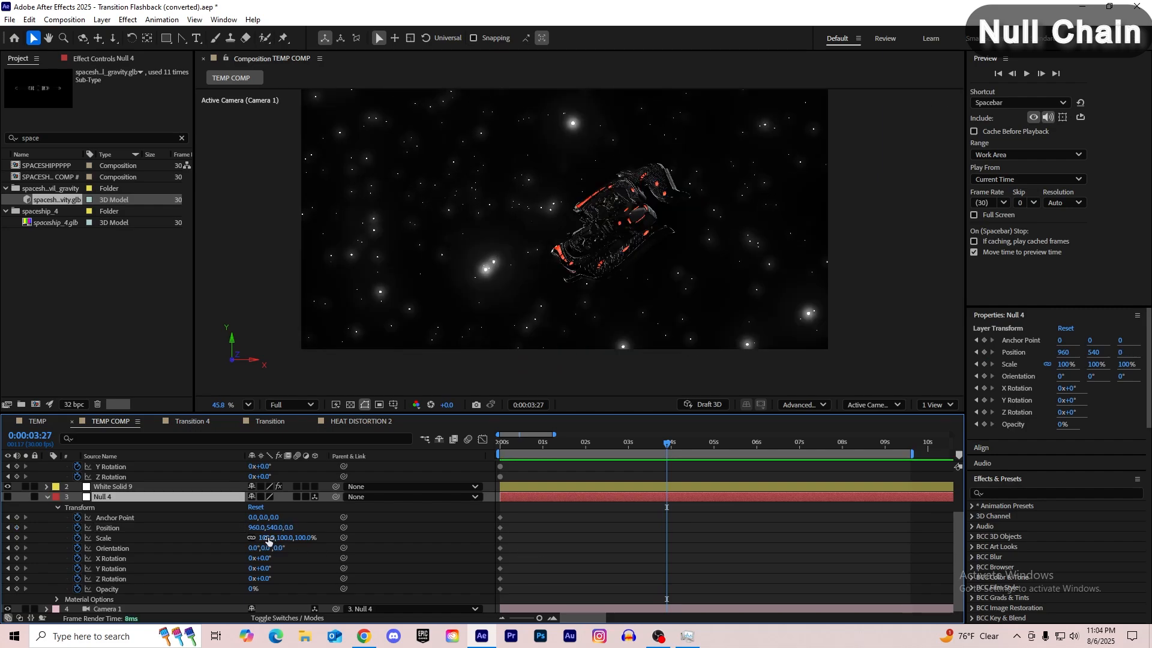
{"action": "left_click_drag", "start_coordinate": [278, 540], "coordinate": [266, 549]}
{"action": "key", "text": "ctrl+z"}
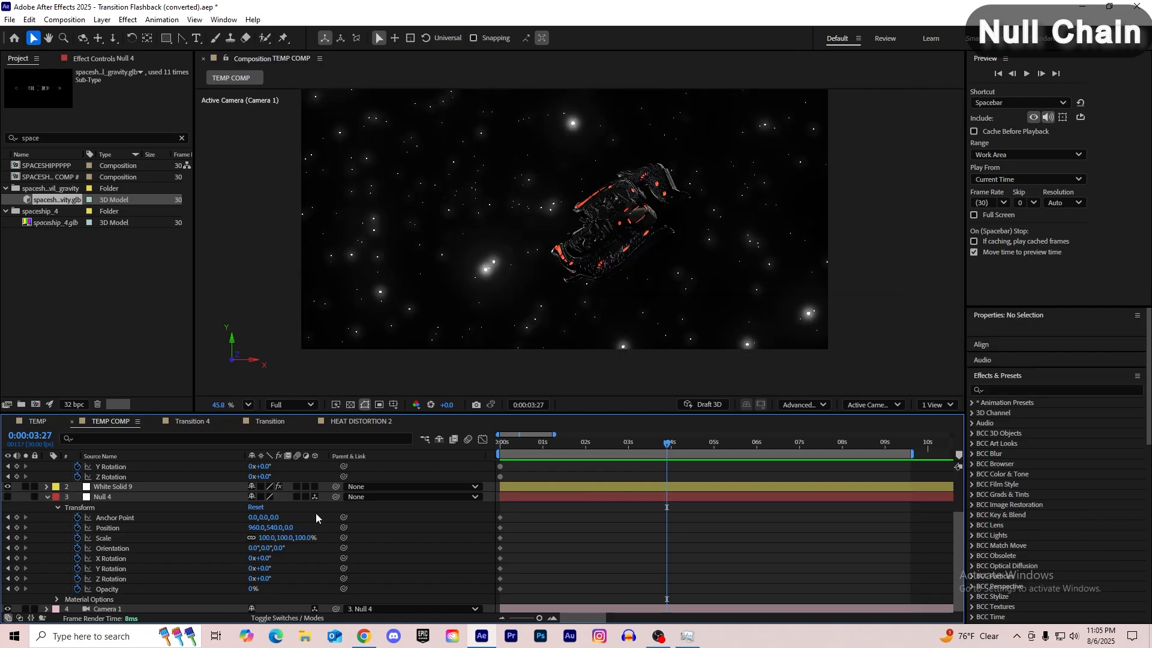
Step: At 0:00:03:27, set Null 4's Z Rotation to -15.1° and its Position to 960, 564, 491.5
{"action": "left_click_drag", "start_coordinate": [290, 527], "coordinate": [288, 525]}
{"action": "left_click_drag", "start_coordinate": [264, 578], "coordinate": [190, 564]}
{"action": "left_click_drag", "start_coordinate": [270, 527], "coordinate": [996, 565]}
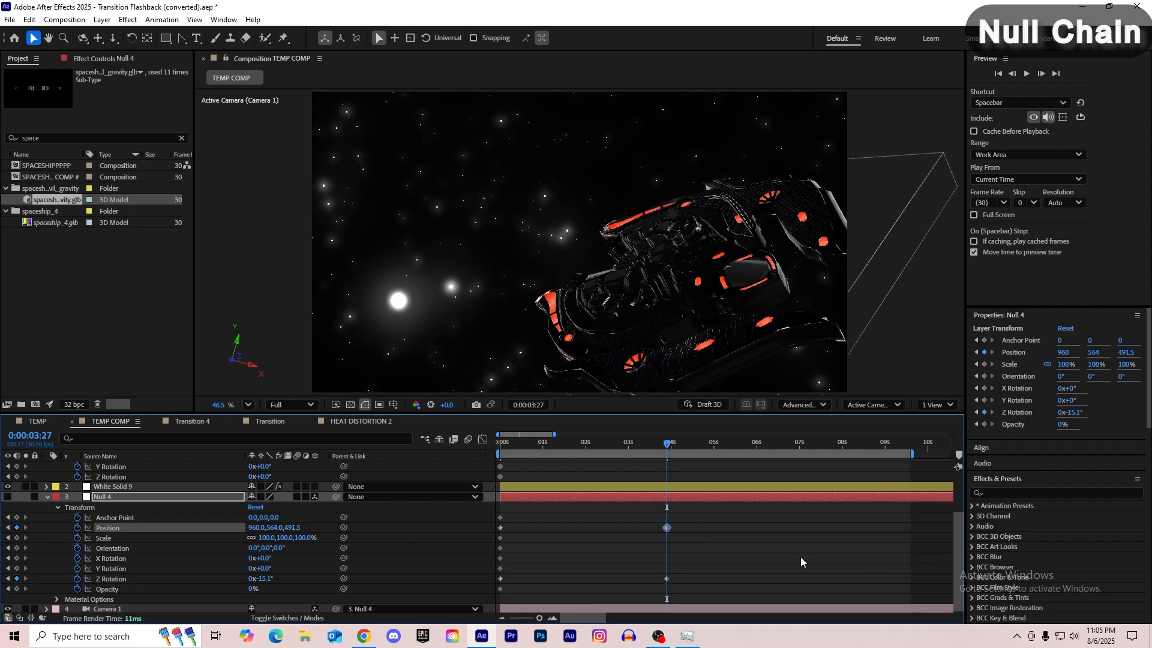
Step: Apply Easy Ease to Null 4's Position and Z Rotation keyframes in the Graph Editor and return to the start of the composition
{"action": "left_click_drag", "start_coordinate": [693, 523], "coordinate": [608, 593]}
{"action": "left_click", "coordinate": [481, 440]}
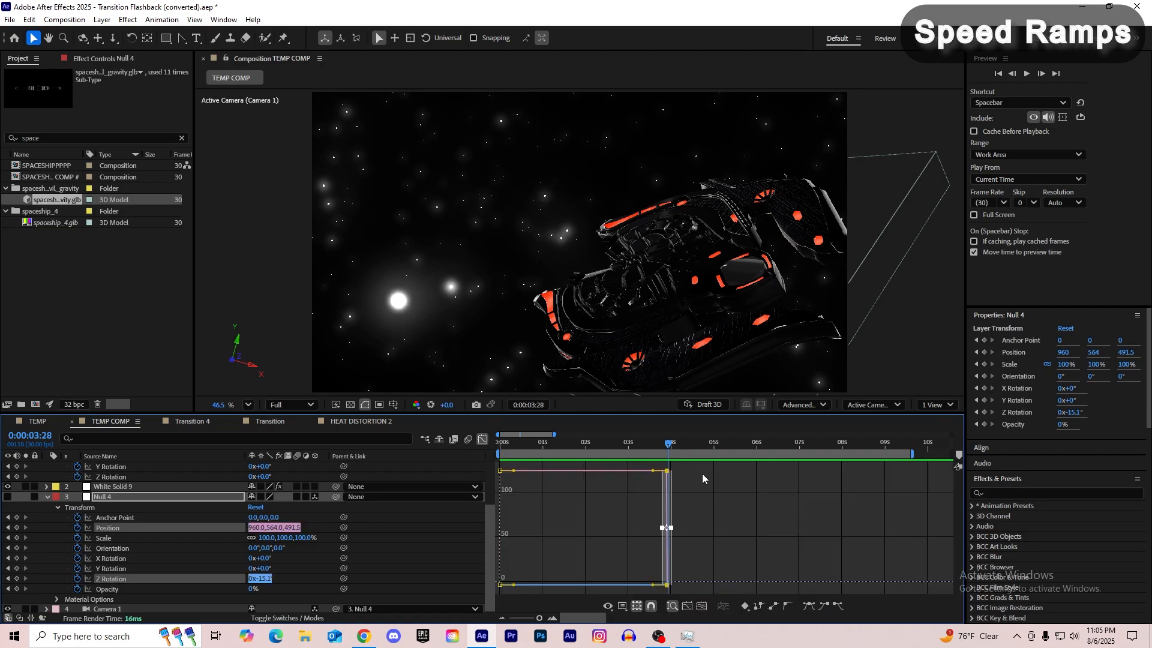
{"action": "left_click_drag", "start_coordinate": [703, 471], "coordinate": [495, 593]}
{"action": "left_click", "coordinate": [809, 605]}
{"action": "key", "text": "Home"}
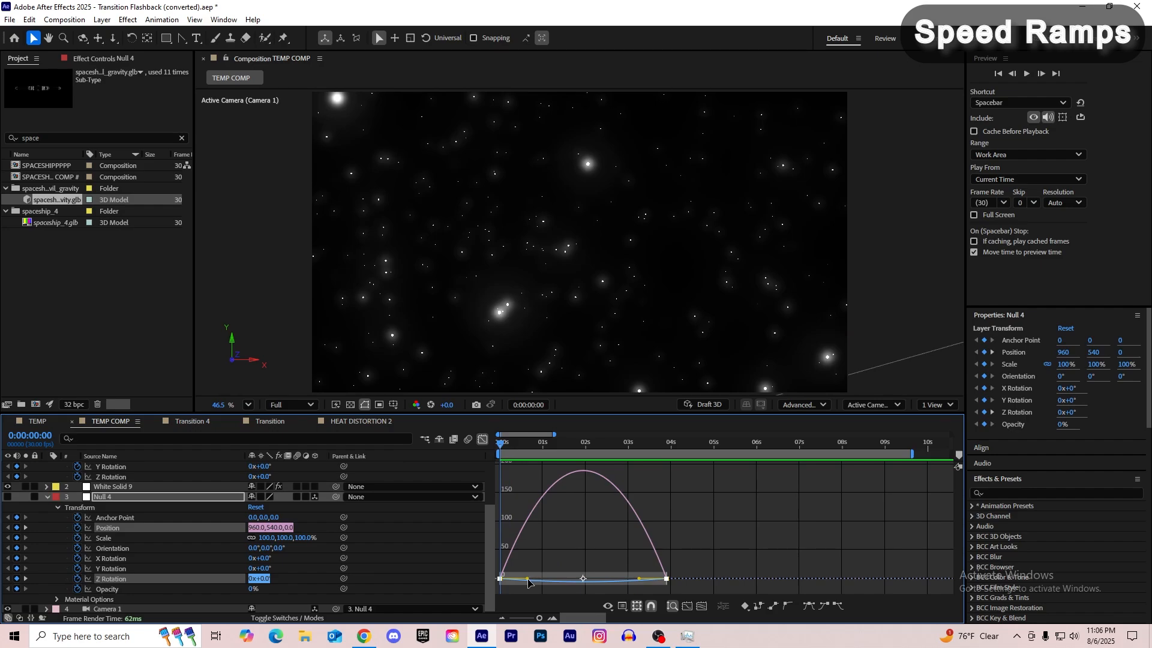
Step: Skew Null 4's speed graph so the move peaks at about 0:00:03:00, preview the ramp, and close the Graph Editor
{"action": "left_click_drag", "start_coordinate": [528, 581], "coordinate": [582, 583]}
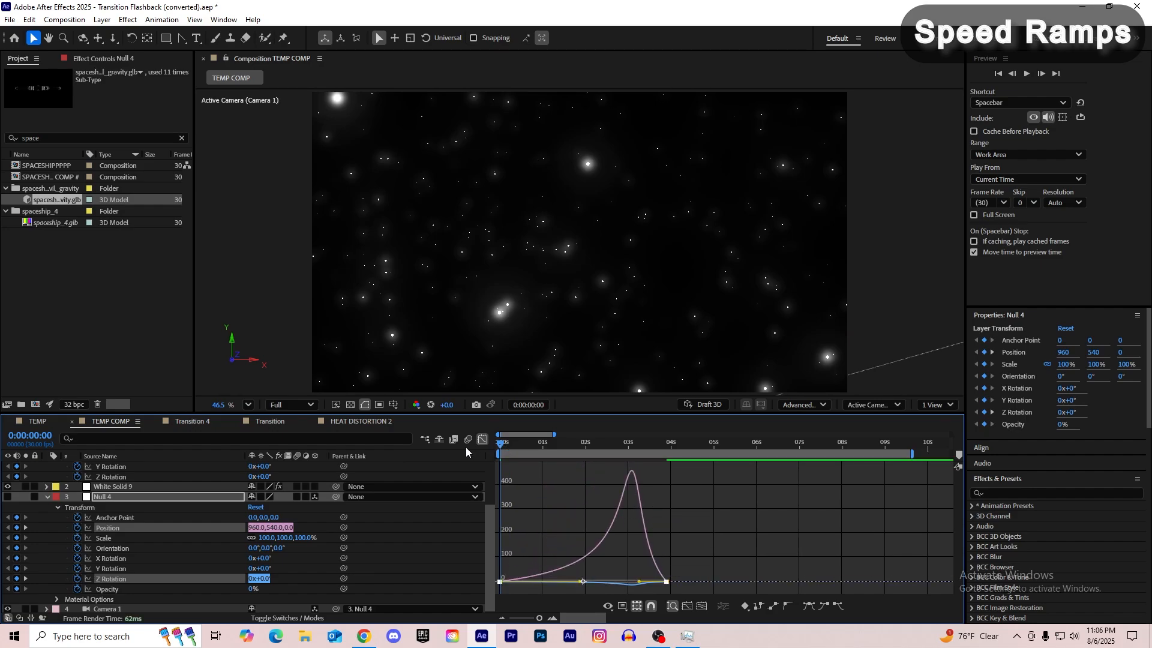
{"action": "key", "text": "space"}
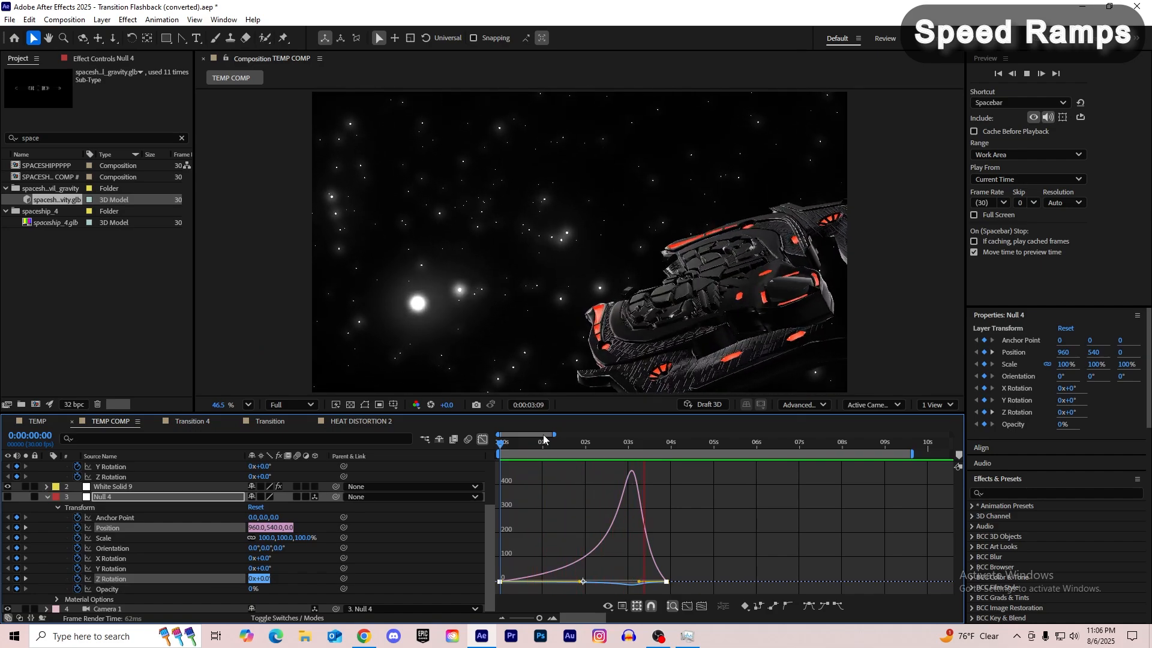
{"action": "key", "text": "space"}
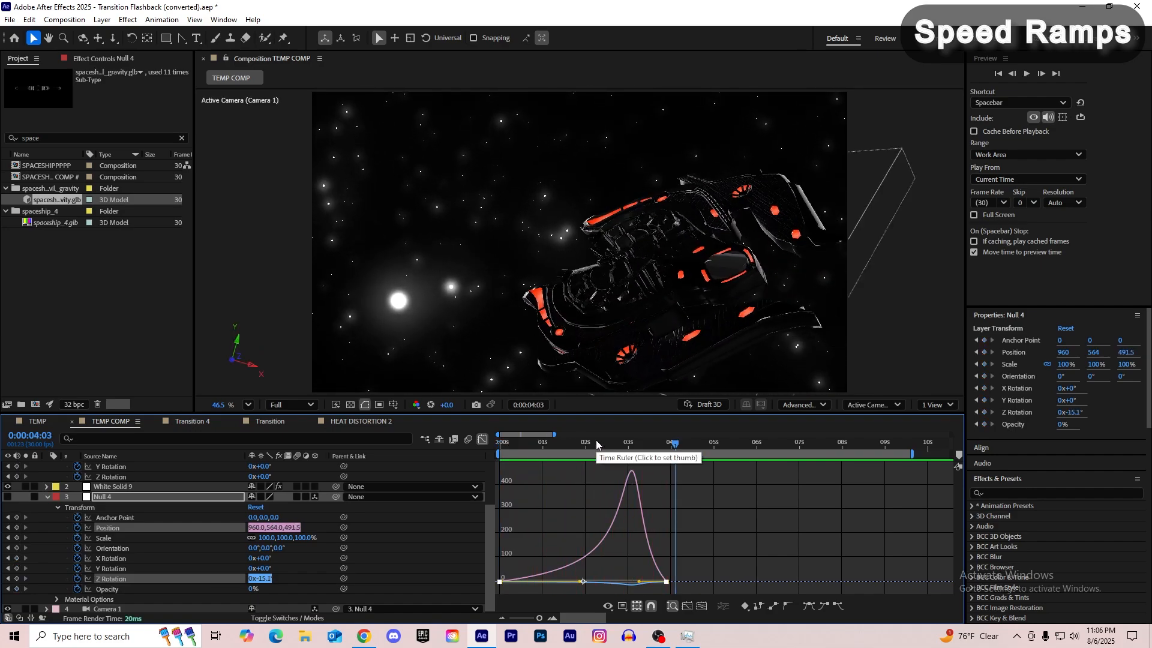
{"action": "key", "text": "u"}
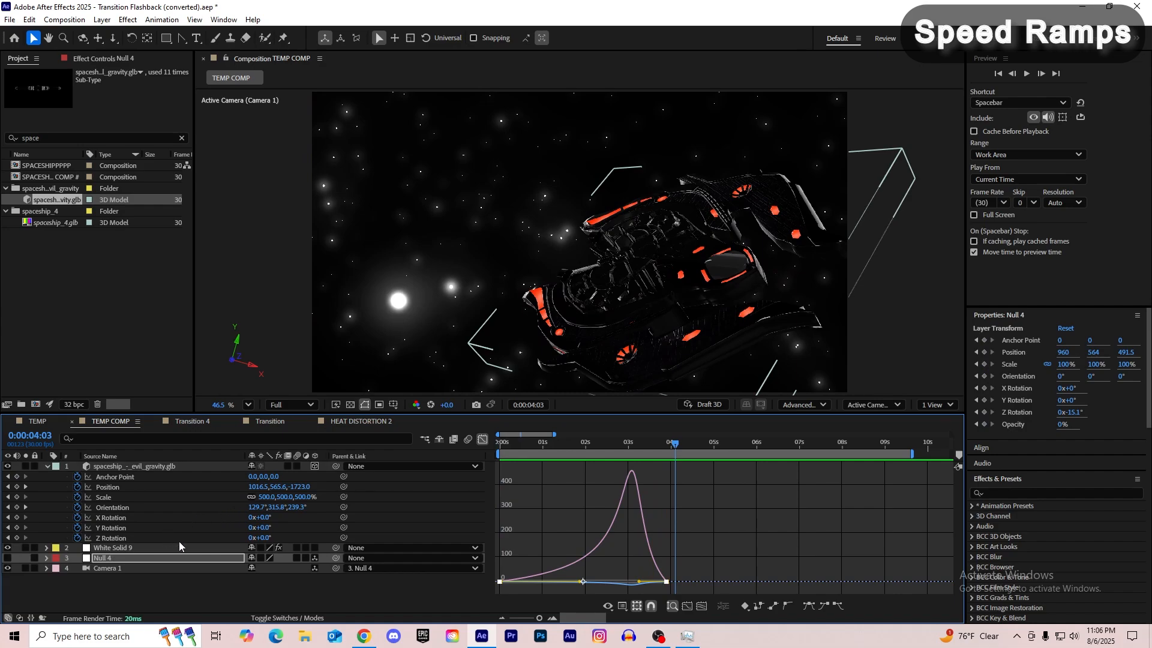
{"action": "left_click", "coordinate": [482, 440]}
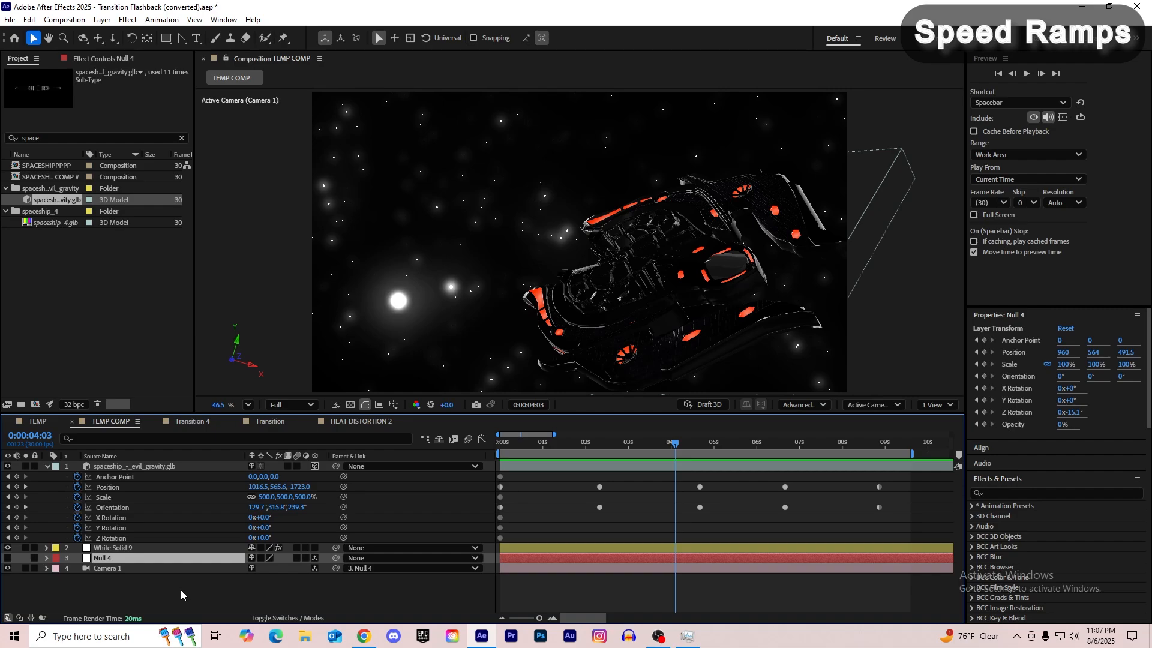
Step: Add a hidden 3D null object, Null 5, above Null 4 and parent Null 4 to it
{"action": "key", "text": "ctrl+alt+shift+y"}
{"action": "left_click", "coordinate": [7, 558]}
{"action": "left_click", "coordinate": [314, 558]}
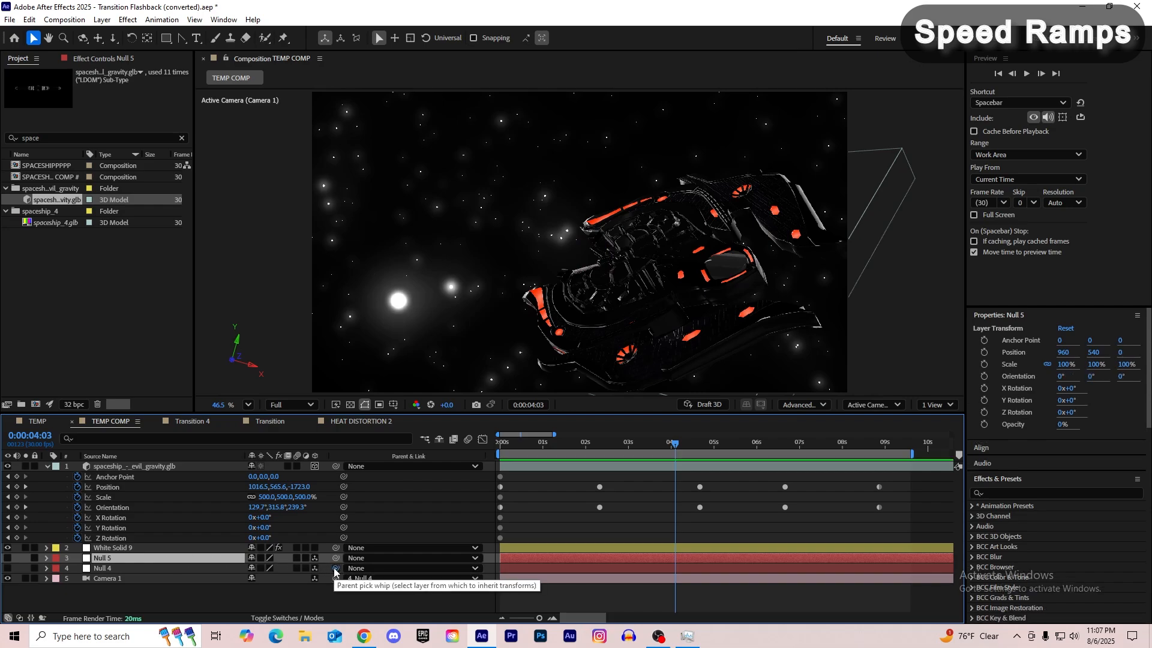
{"action": "left_click_drag", "start_coordinate": [335, 570], "coordinate": [114, 556]}
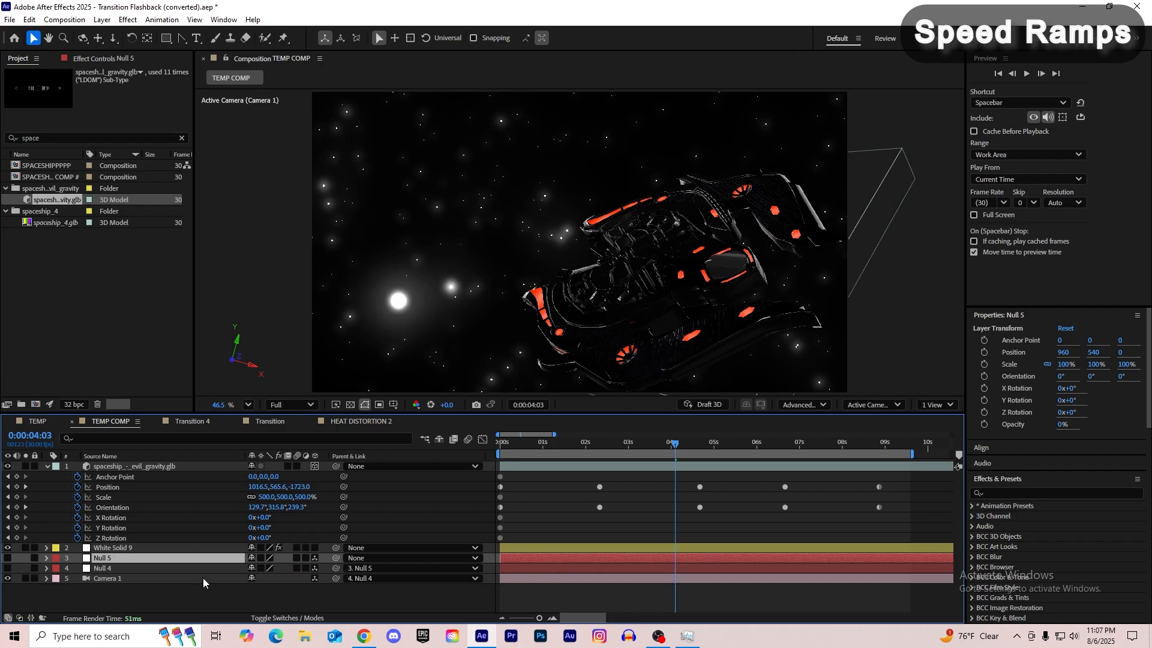
{"action": "left_click", "coordinate": [184, 578]}
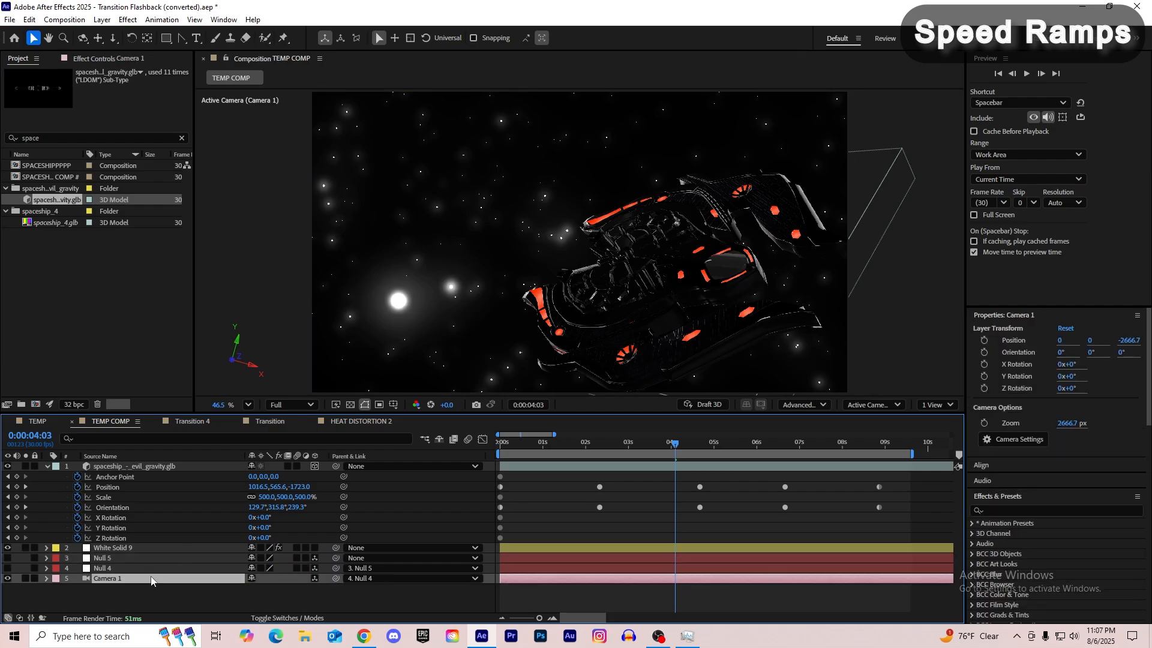
{"action": "left_click", "coordinate": [131, 568]}
{"action": "left_click", "coordinate": [116, 558]}
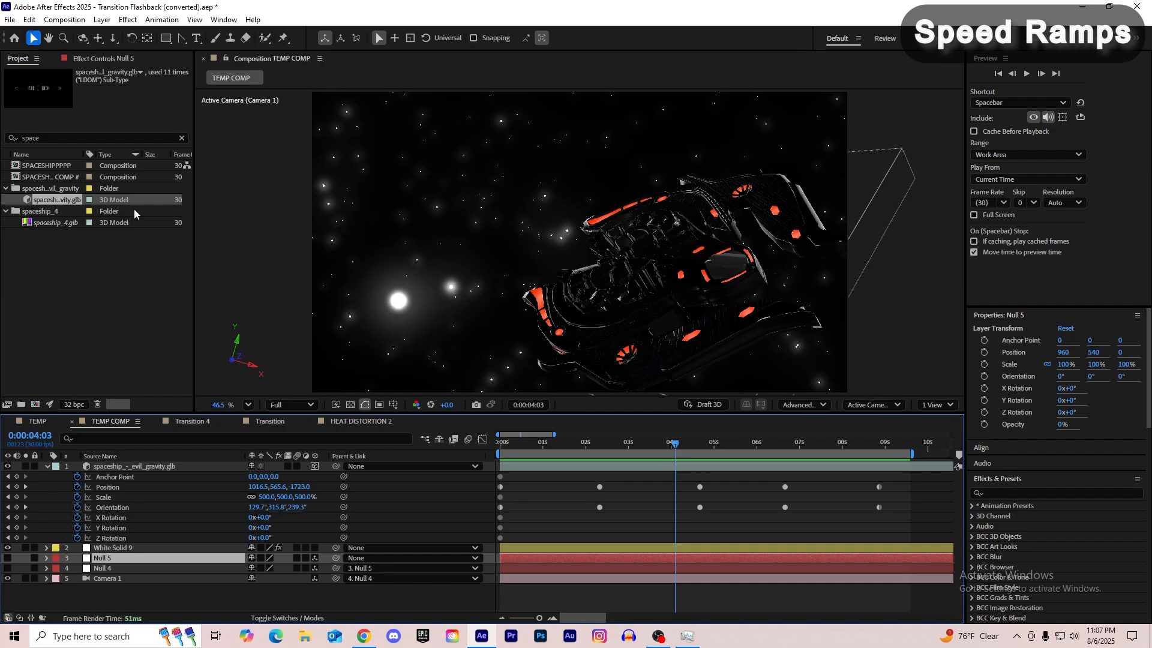
Step: Reveal Null 5's transform properties and Null 4's keyframes in the timeline
{"action": "left_click", "coordinate": [48, 558]}
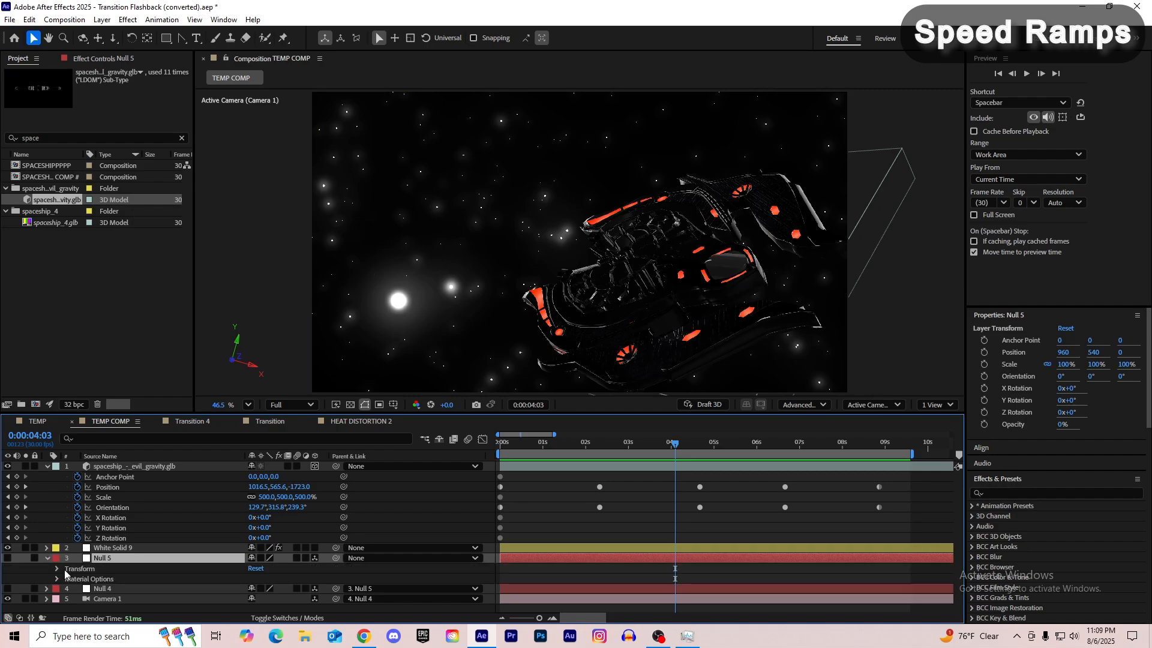
{"action": "left_click", "coordinate": [58, 568]}
{"action": "scroll", "coordinate": [150, 549], "scroll_direction": "down", "scroll_amount": 3}
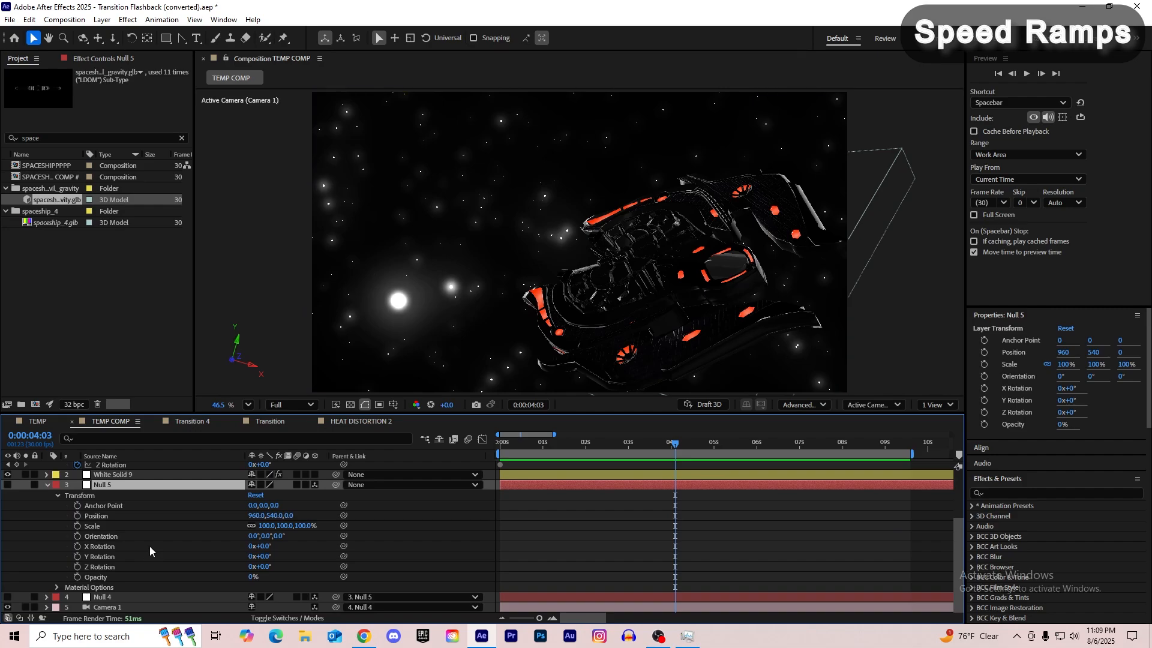
{"action": "left_click", "coordinate": [607, 596]}
{"action": "key", "text": "a"}
{"action": "key", "text": "u"}
{"action": "scroll", "coordinate": [601, 530], "scroll_direction": "down", "scroll_amount": 3}
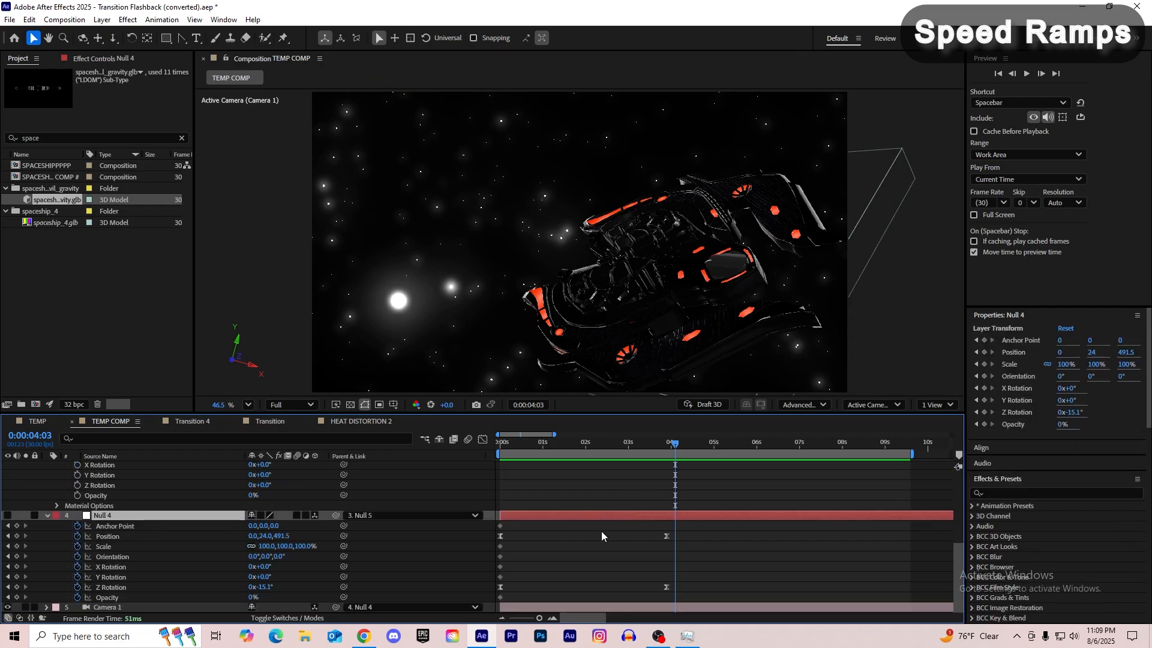
Step: Go 40 frames before Null 4's last keyframes, to 0:00:02:17, and keyframe Null 5's transform properties from Anchor Point through Z Rotation
{"action": "left_click_drag", "start_coordinate": [686, 444], "coordinate": [667, 444]}
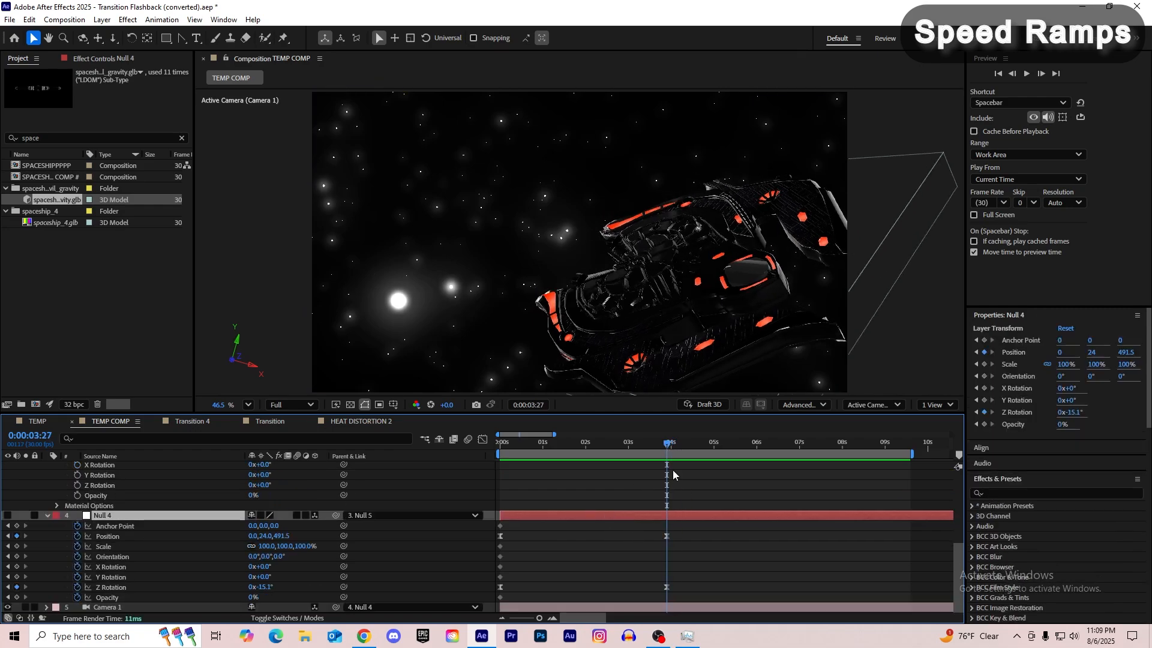
{"action": "left_click_drag", "start_coordinate": [646, 531], "coordinate": [684, 581]}
{"action": "left_click_drag", "start_coordinate": [636, 538], "coordinate": [689, 597]}
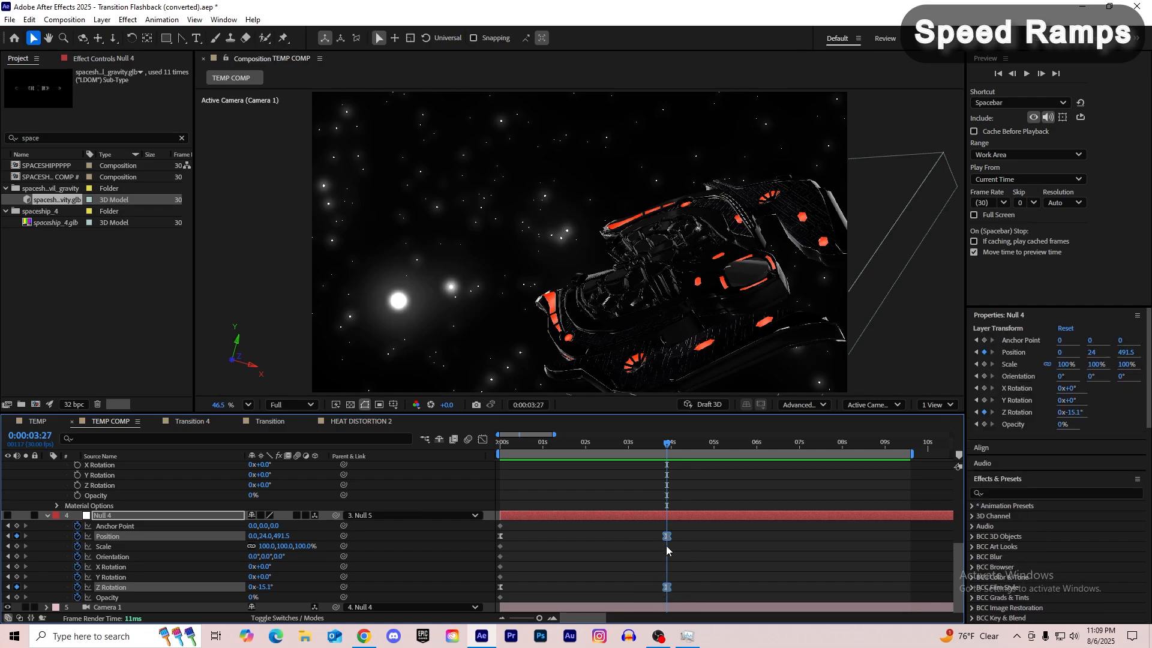
{"action": "scroll", "coordinate": [660, 543], "scroll_direction": "up", "scroll_amount": 2}
{"action": "key", "text": "shift+Page_Up"}
{"action": "key", "text": "shift+Page_Up"}
{"action": "key", "text": "shift+Page_Up"}
{"action": "key", "text": "shift+Page_Up"}
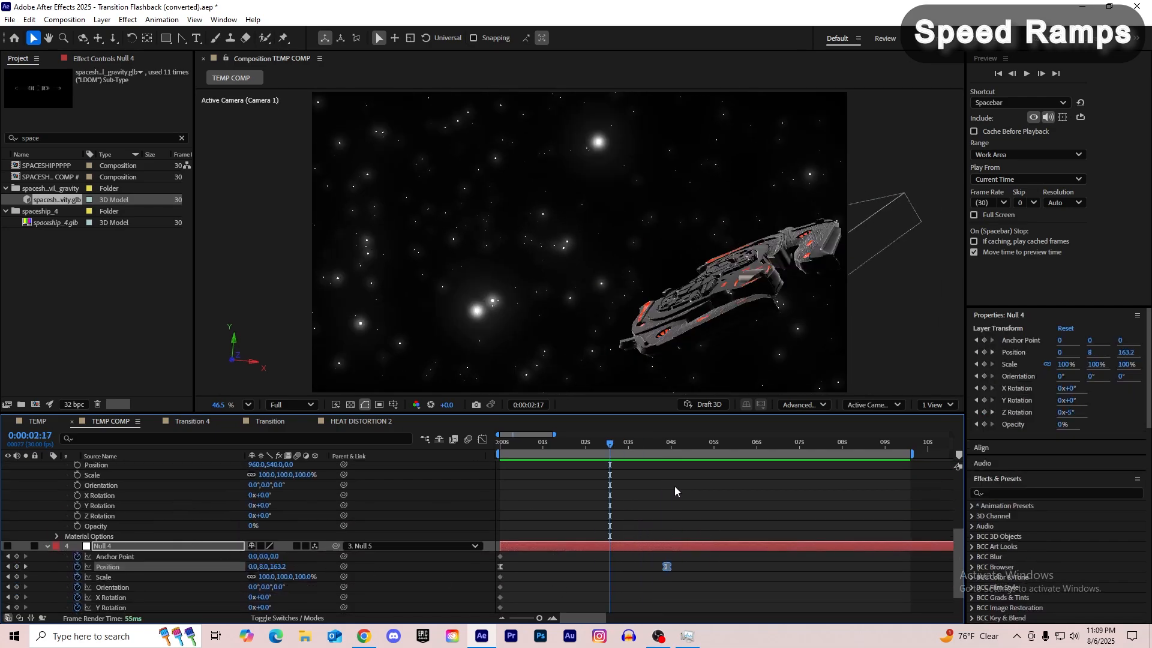
{"action": "scroll", "coordinate": [674, 486], "scroll_direction": "up", "scroll_amount": 4}
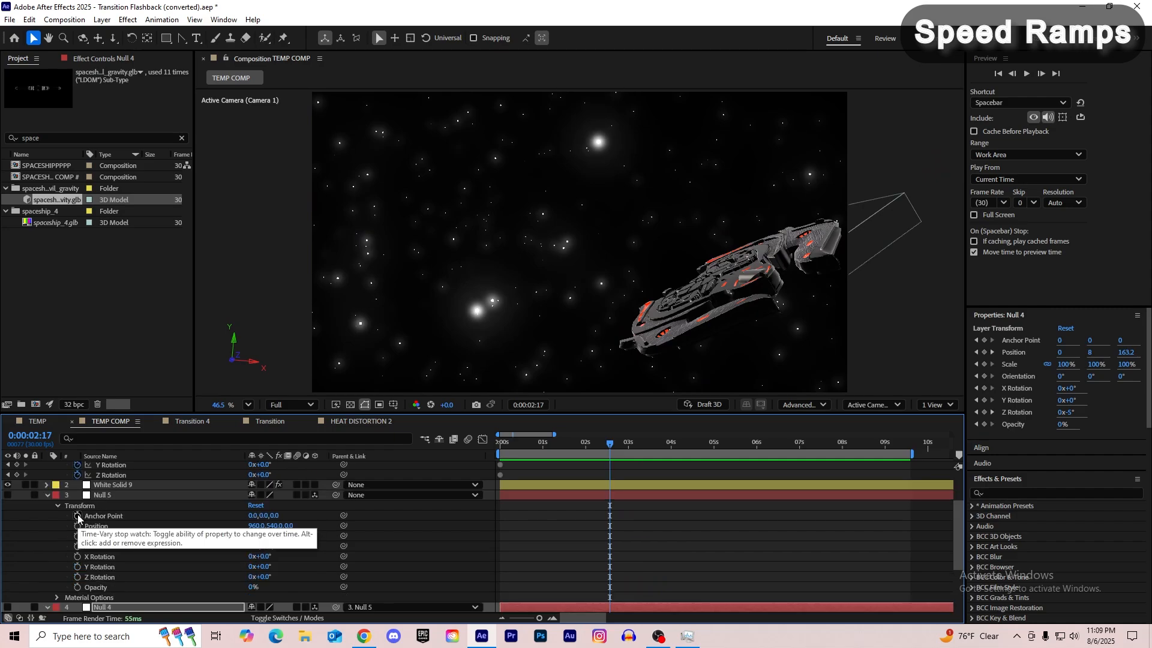
{"action": "left_click_drag", "start_coordinate": [78, 517], "coordinate": [79, 577]}
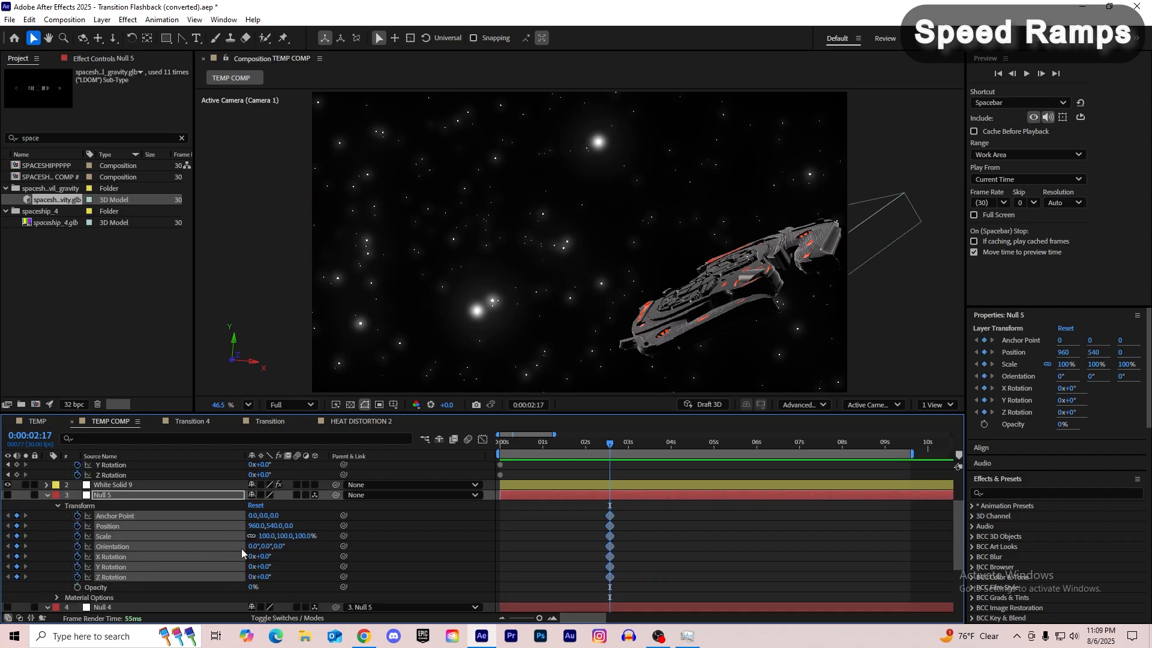
Step: At 0:00:06:27, change Null 5's Position, Y Rotation and Z Rotation to create the second camera move
{"action": "scroll", "coordinate": [419, 516], "scroll_direction": "down", "scroll_amount": 3}
{"action": "left_click_drag", "start_coordinate": [612, 445], "coordinate": [795, 474]}
{"action": "scroll", "coordinate": [804, 512], "scroll_direction": "up", "scroll_amount": 5}
{"action": "scroll", "coordinate": [804, 513], "scroll_direction": "down", "scroll_amount": 4}
{"action": "key", "text": "z"}
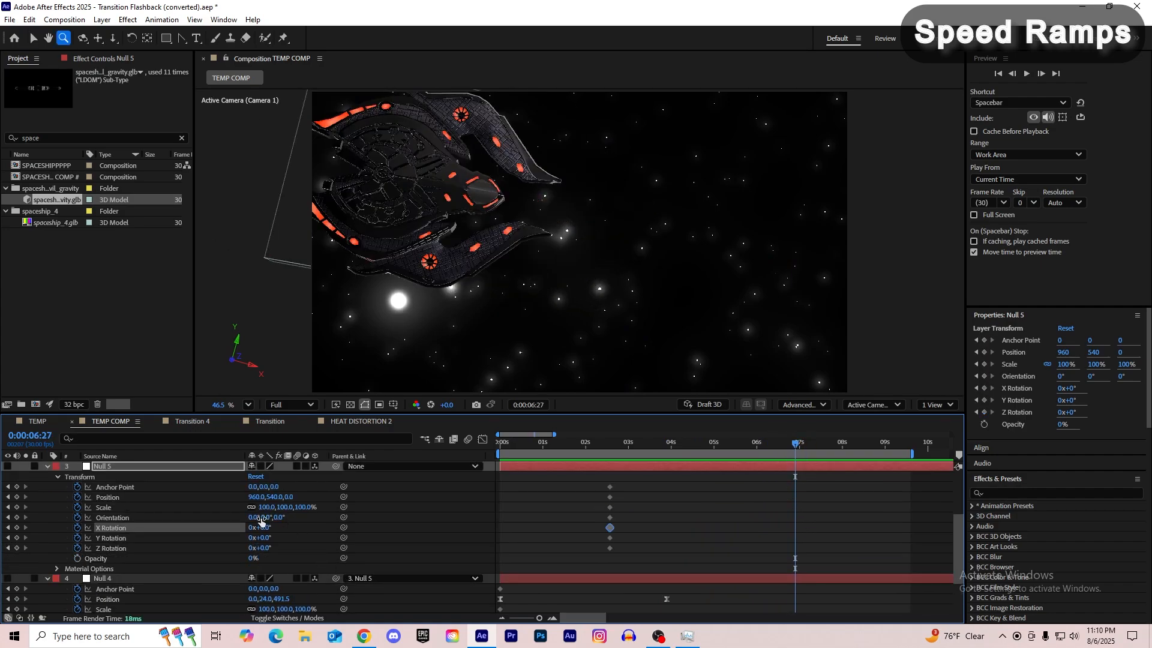
{"action": "left_click_drag", "start_coordinate": [279, 517], "coordinate": [99, 460]}
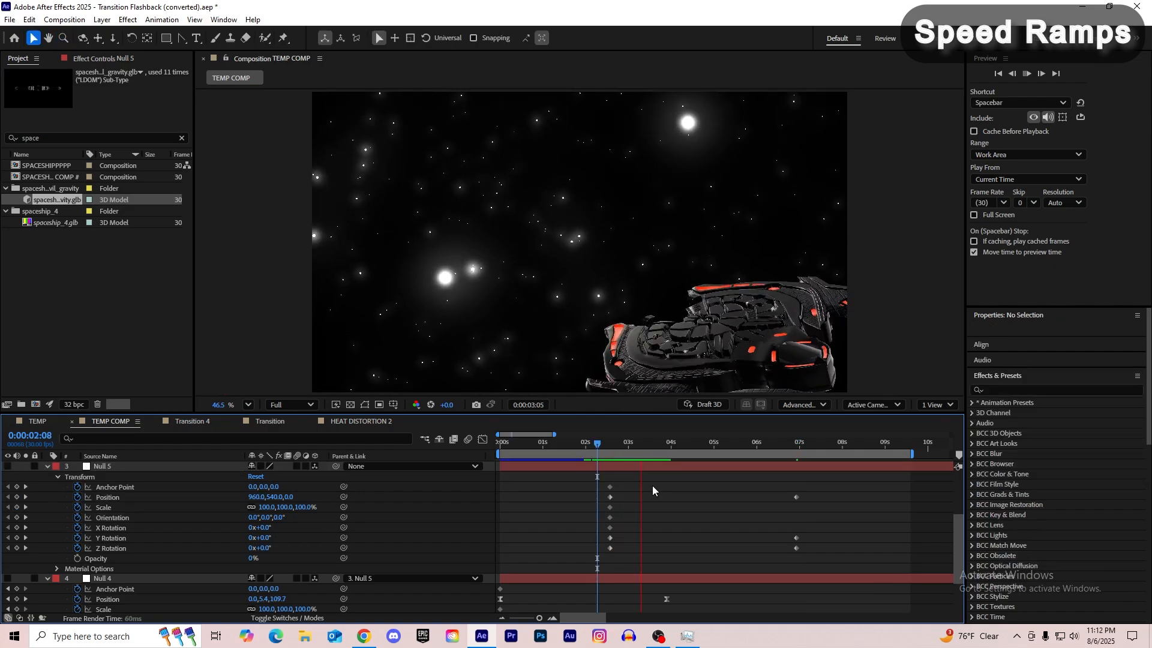
Step: Ease Null 5's Position, Y Rotation and Z Rotation keyframes in the Graph Editor, shape their speed peak around 0:00:05:10, and preview the ramp
{"action": "key", "text": "space"}
{"action": "left_click_drag", "start_coordinate": [745, 490], "coordinate": [820, 558]}
{"action": "left_click", "coordinate": [483, 439]}
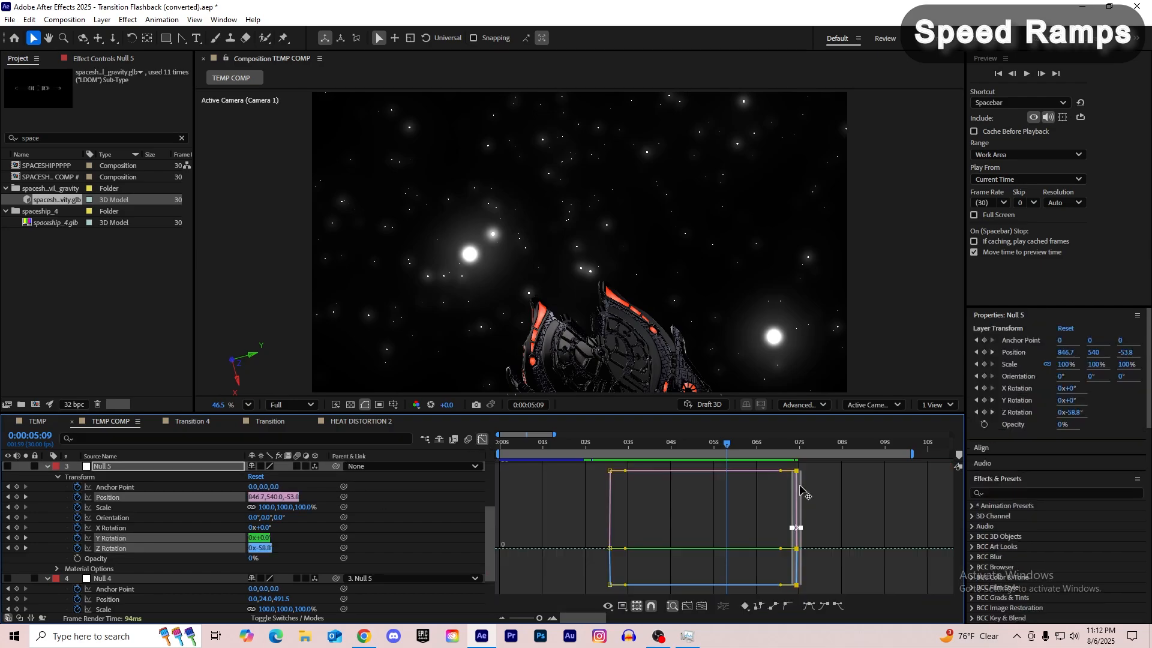
{"action": "left_click_drag", "start_coordinate": [580, 594], "coordinate": [580, 595]}
{"action": "key", "text": "space"}
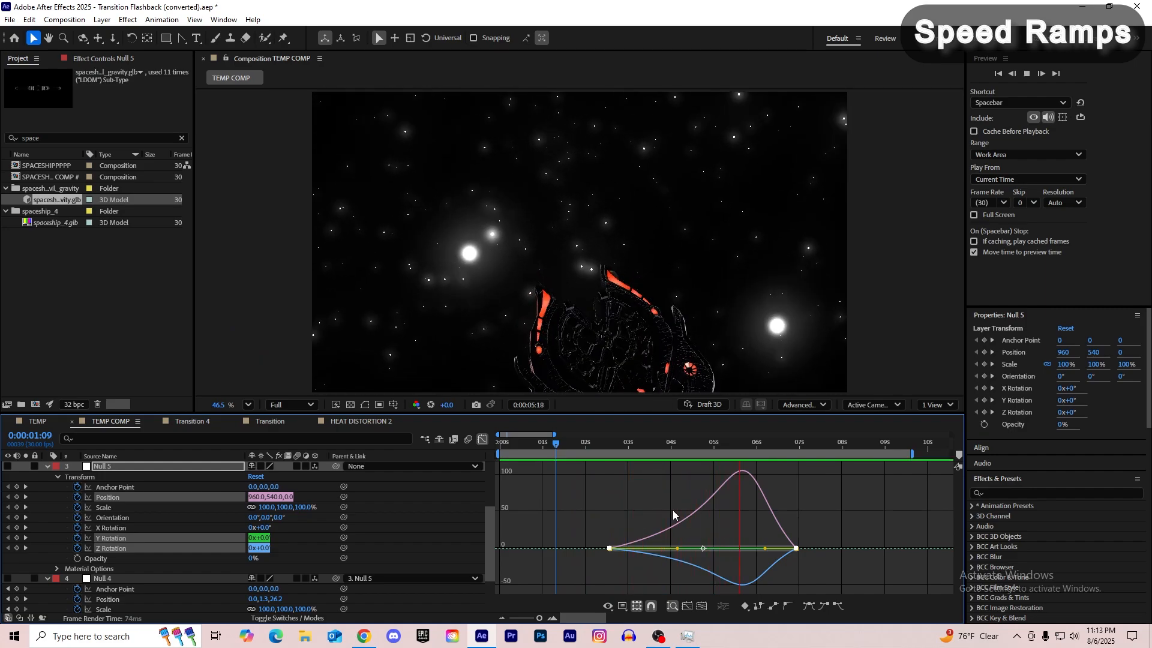
{"action": "left_click", "coordinate": [679, 444]}
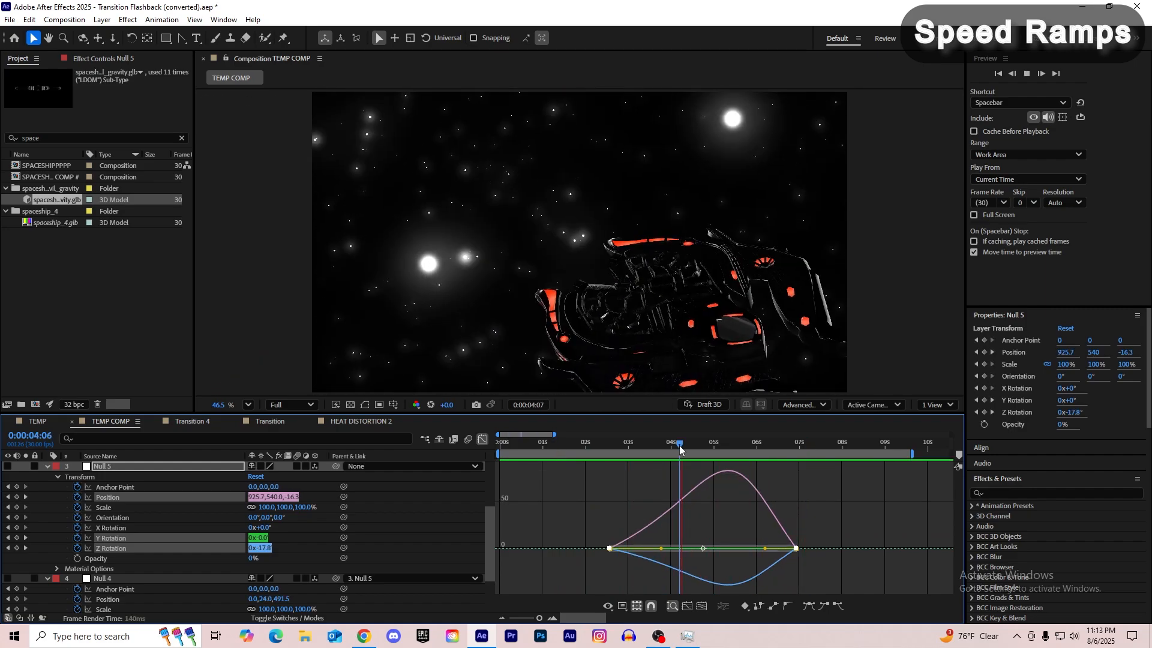
{"action": "key", "text": "space"}
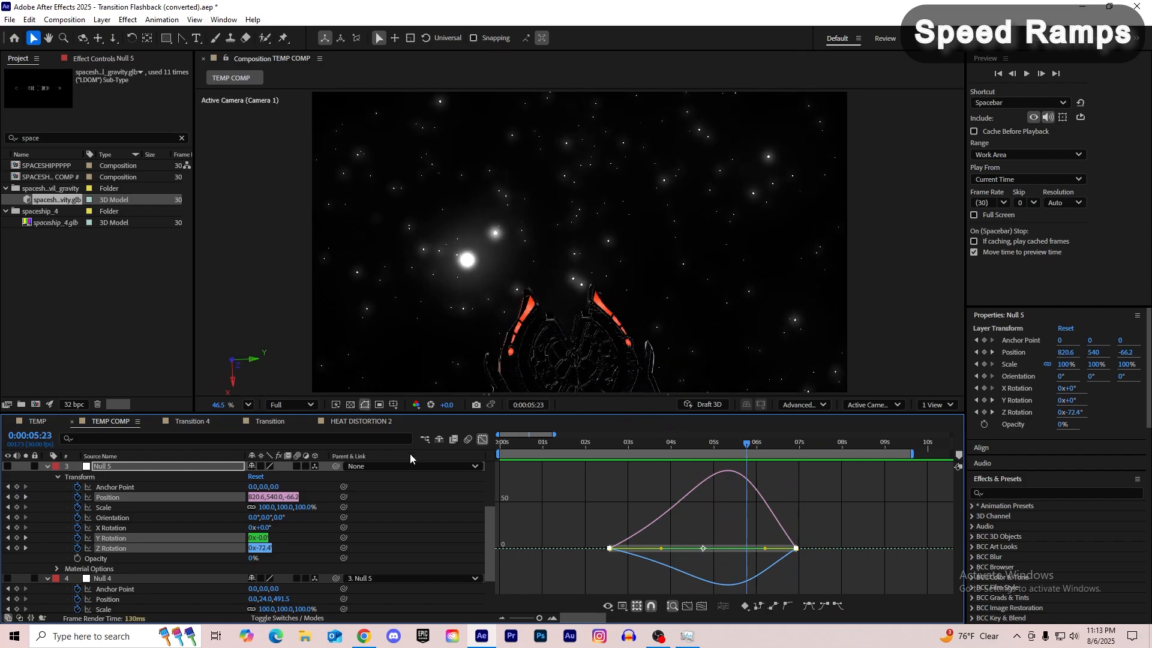
Step: Shift the spaceship's fourth Position and Orientation keyframes earlier to about 0:00:05:27, preview the timing, and save the project
{"action": "left_click", "coordinate": [483, 439]}
{"action": "left_click", "coordinate": [694, 514]}
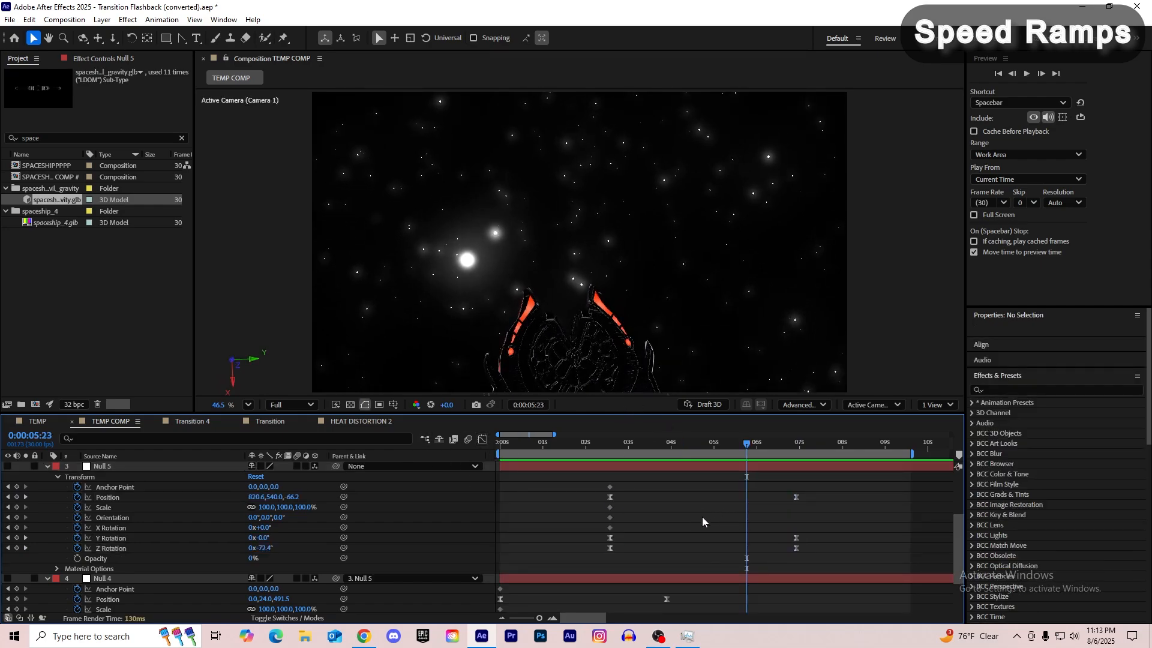
{"action": "scroll", "coordinate": [701, 515], "scroll_direction": "up", "scroll_amount": 3}
{"action": "left_click_drag", "start_coordinate": [797, 481], "coordinate": [751, 508]}
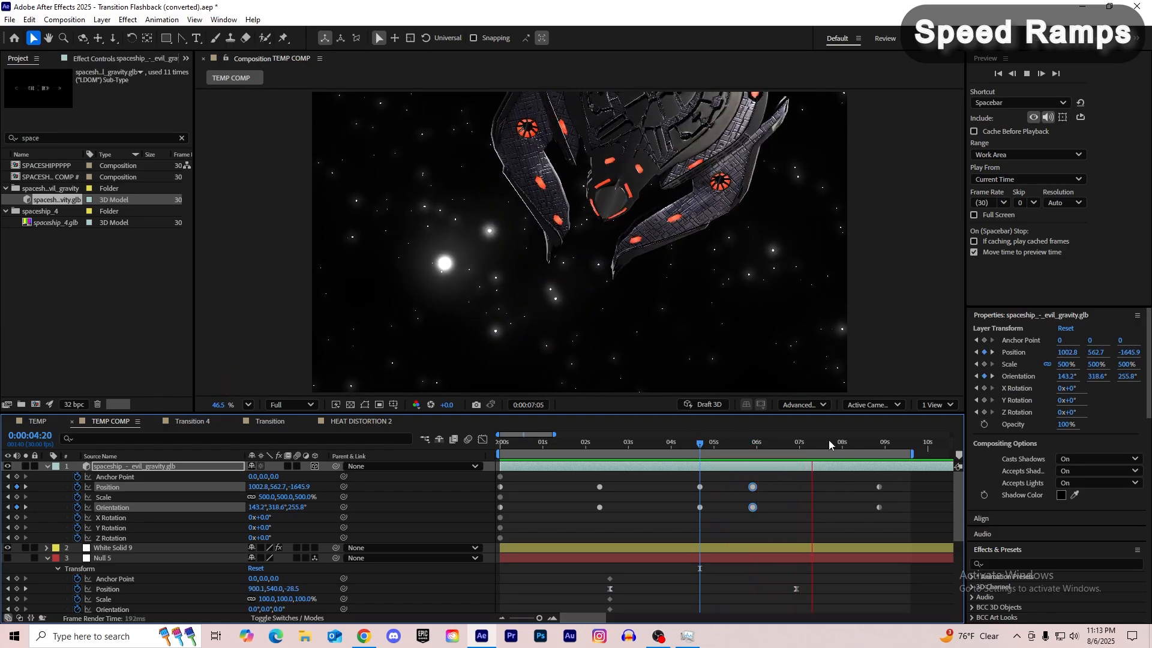
{"action": "key", "text": "space"}
{"action": "key", "text": "ctrl+s"}
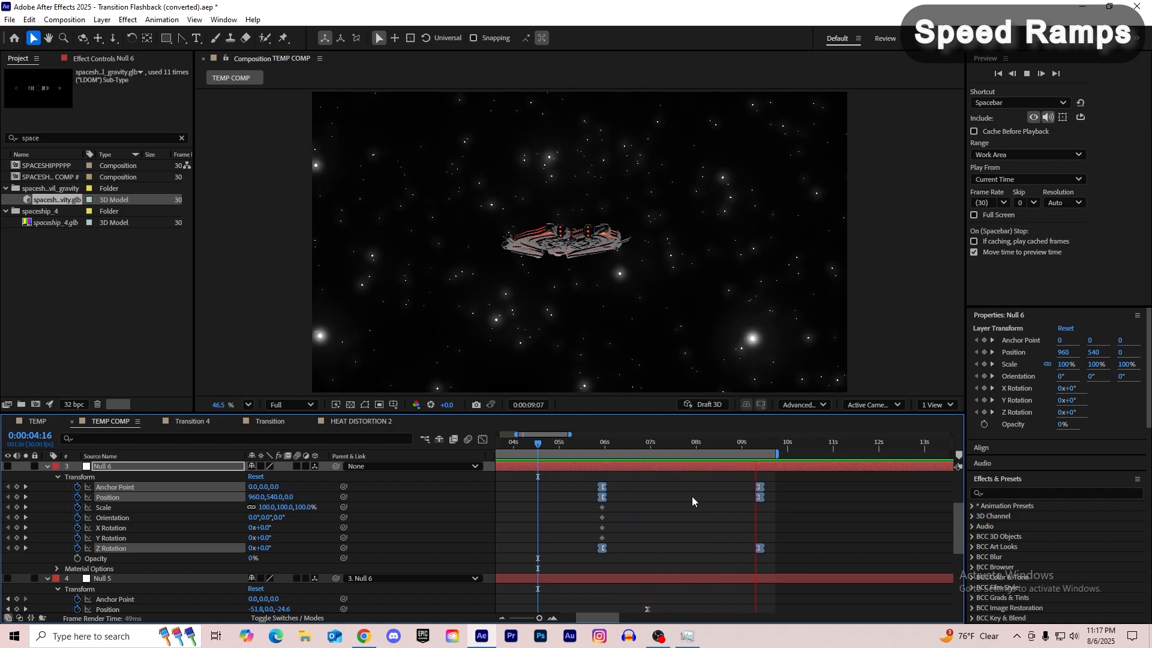
Step: Preview the full camera move with Null 6 and adjust the viewer's magnification
{"action": "key", "text": "space"}
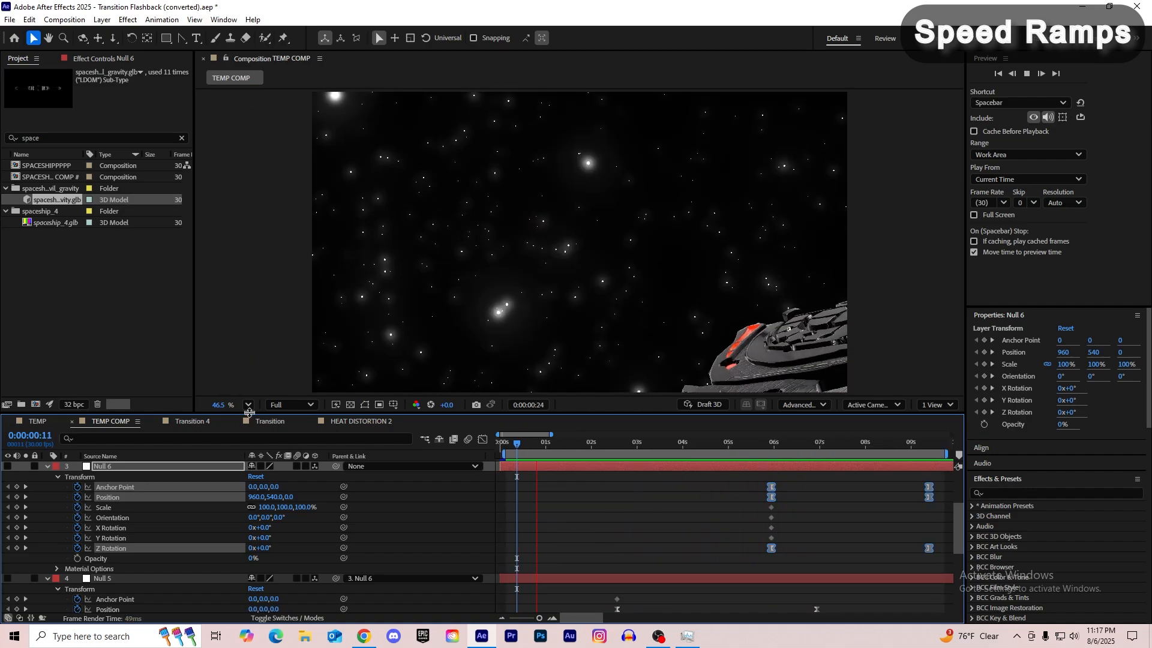
{"action": "left_click", "coordinate": [247, 407]}
{"action": "left_click", "coordinate": [261, 168]}
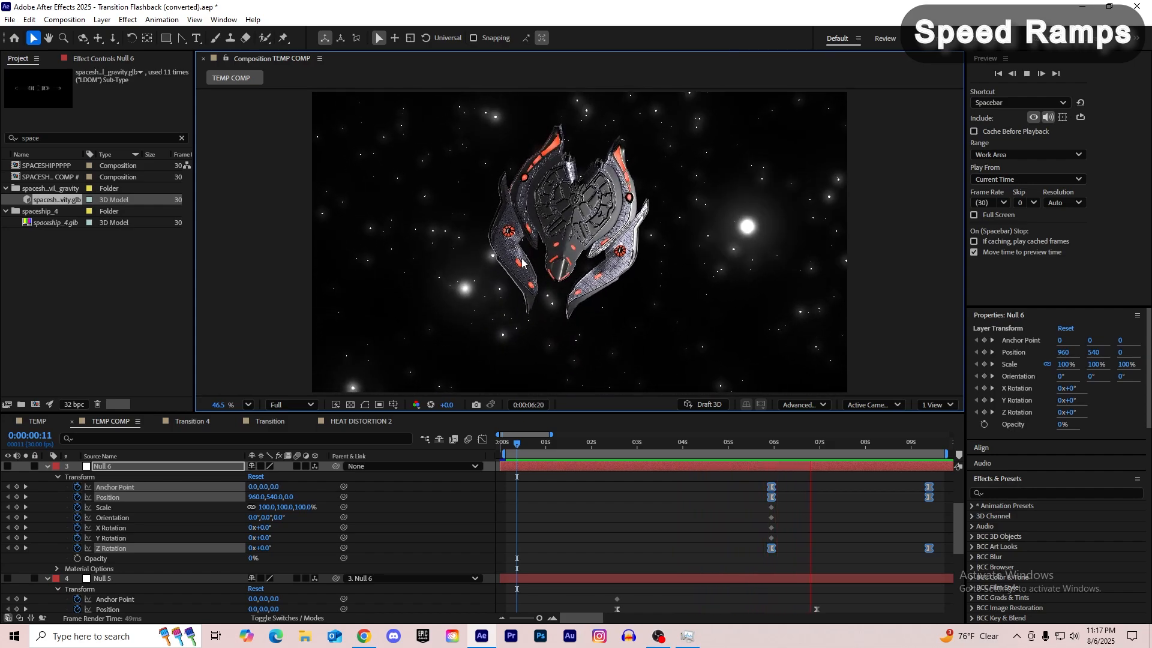
{"action": "key", "text": "space"}
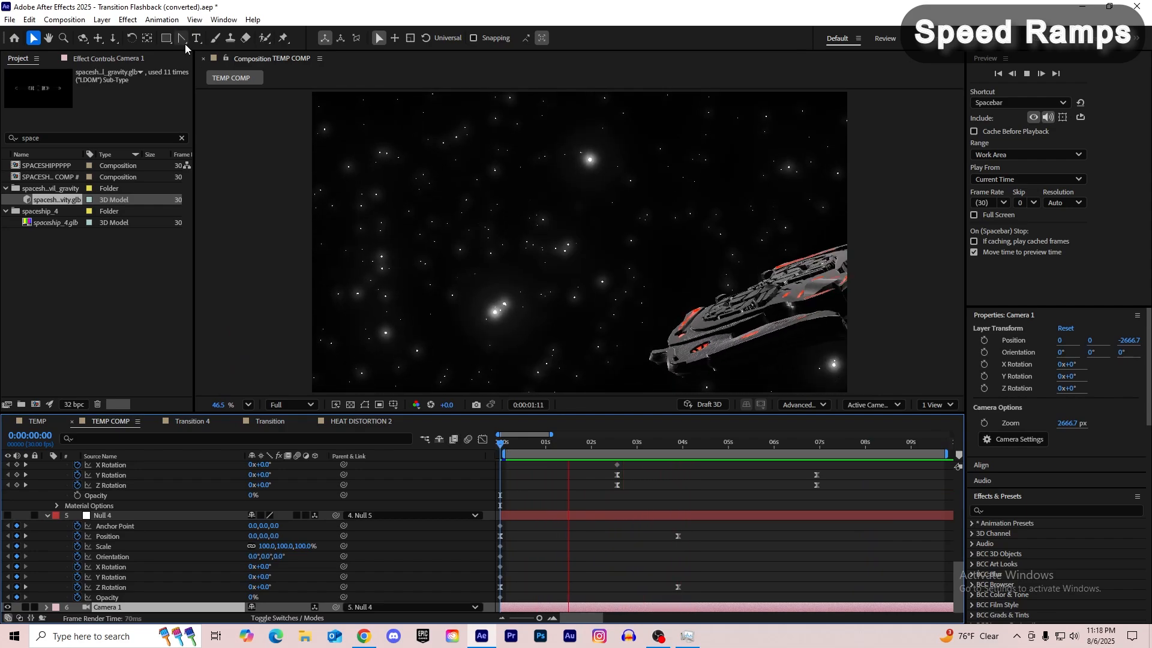
Step: Activate the Pen tool with Camera 1 selected
{"action": "left_click", "coordinate": [184, 44]}
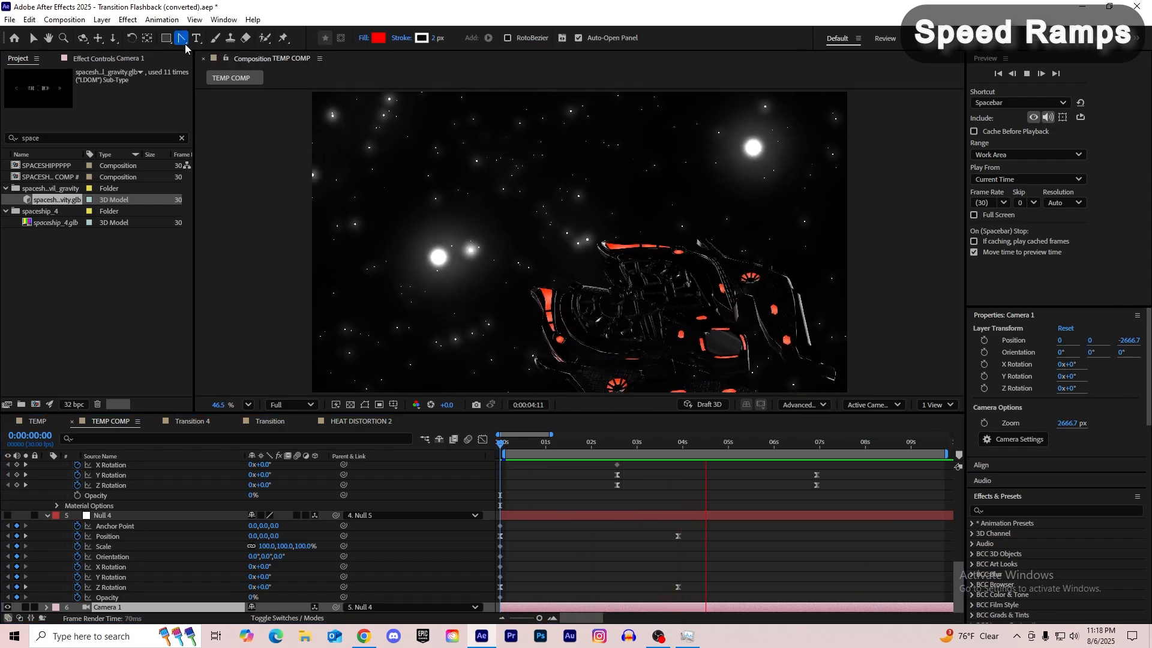